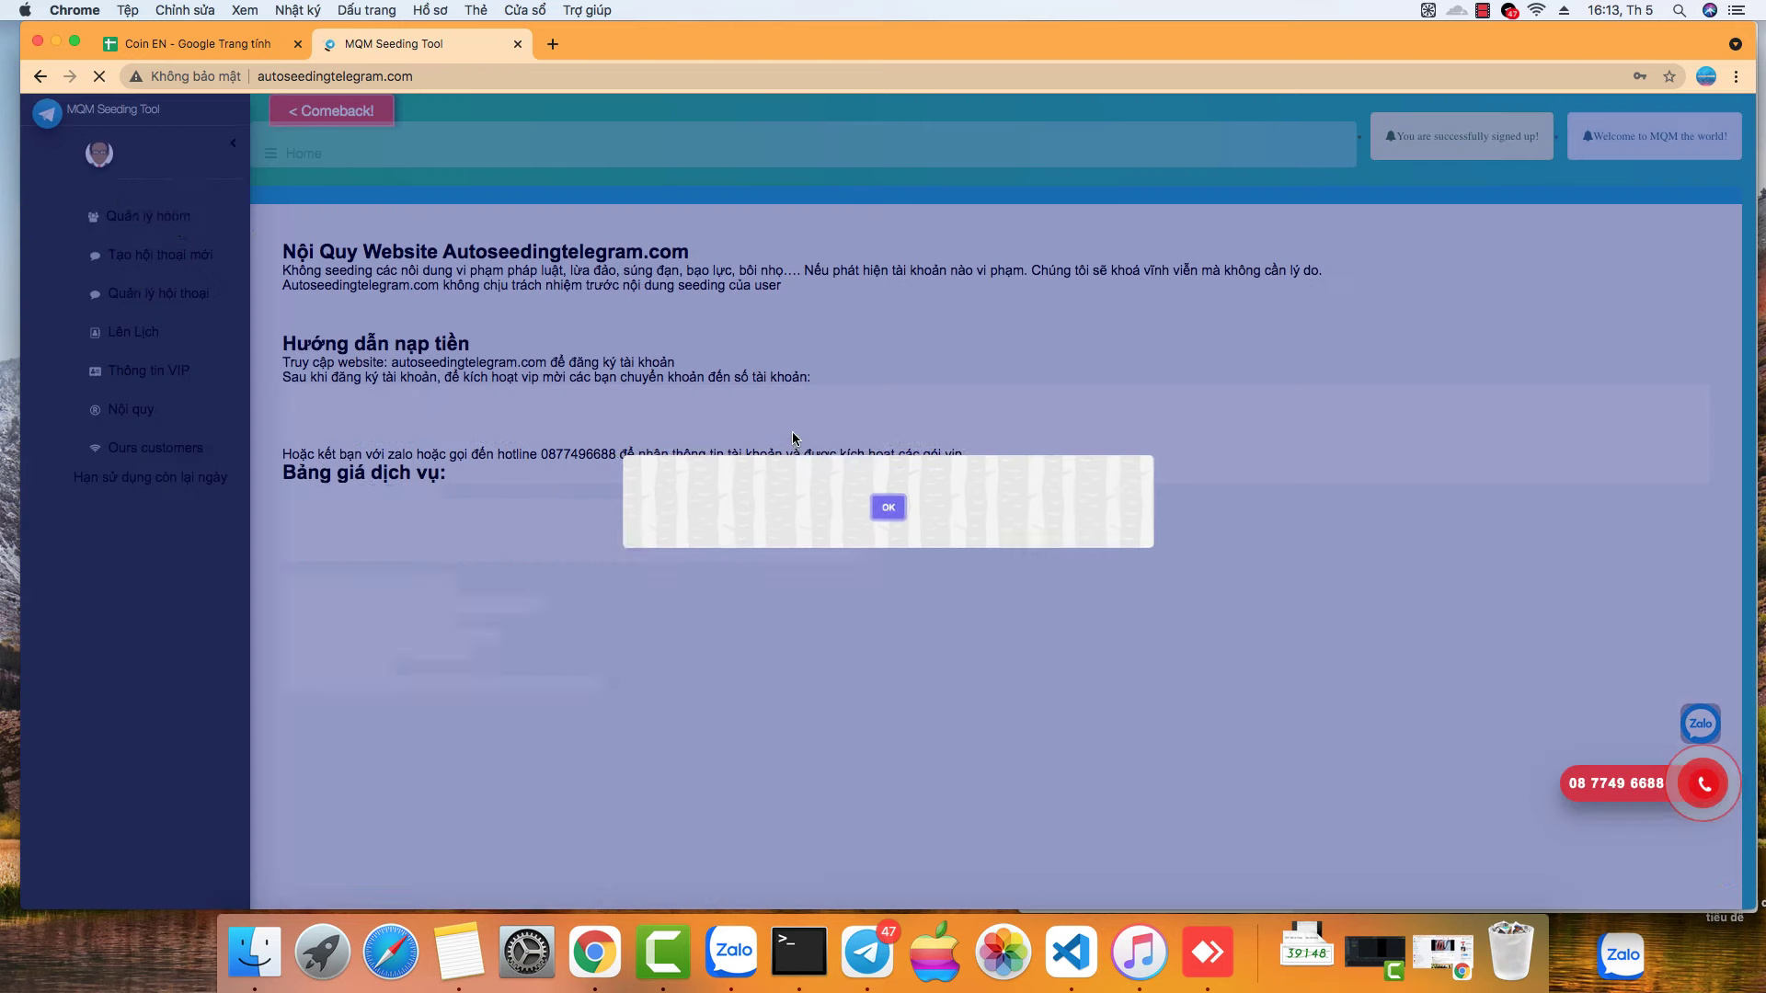
Step: Dismiss the sign-in prompts, saving the login in the browser, and review the deposit instructions and service price list
left_click(886, 507)
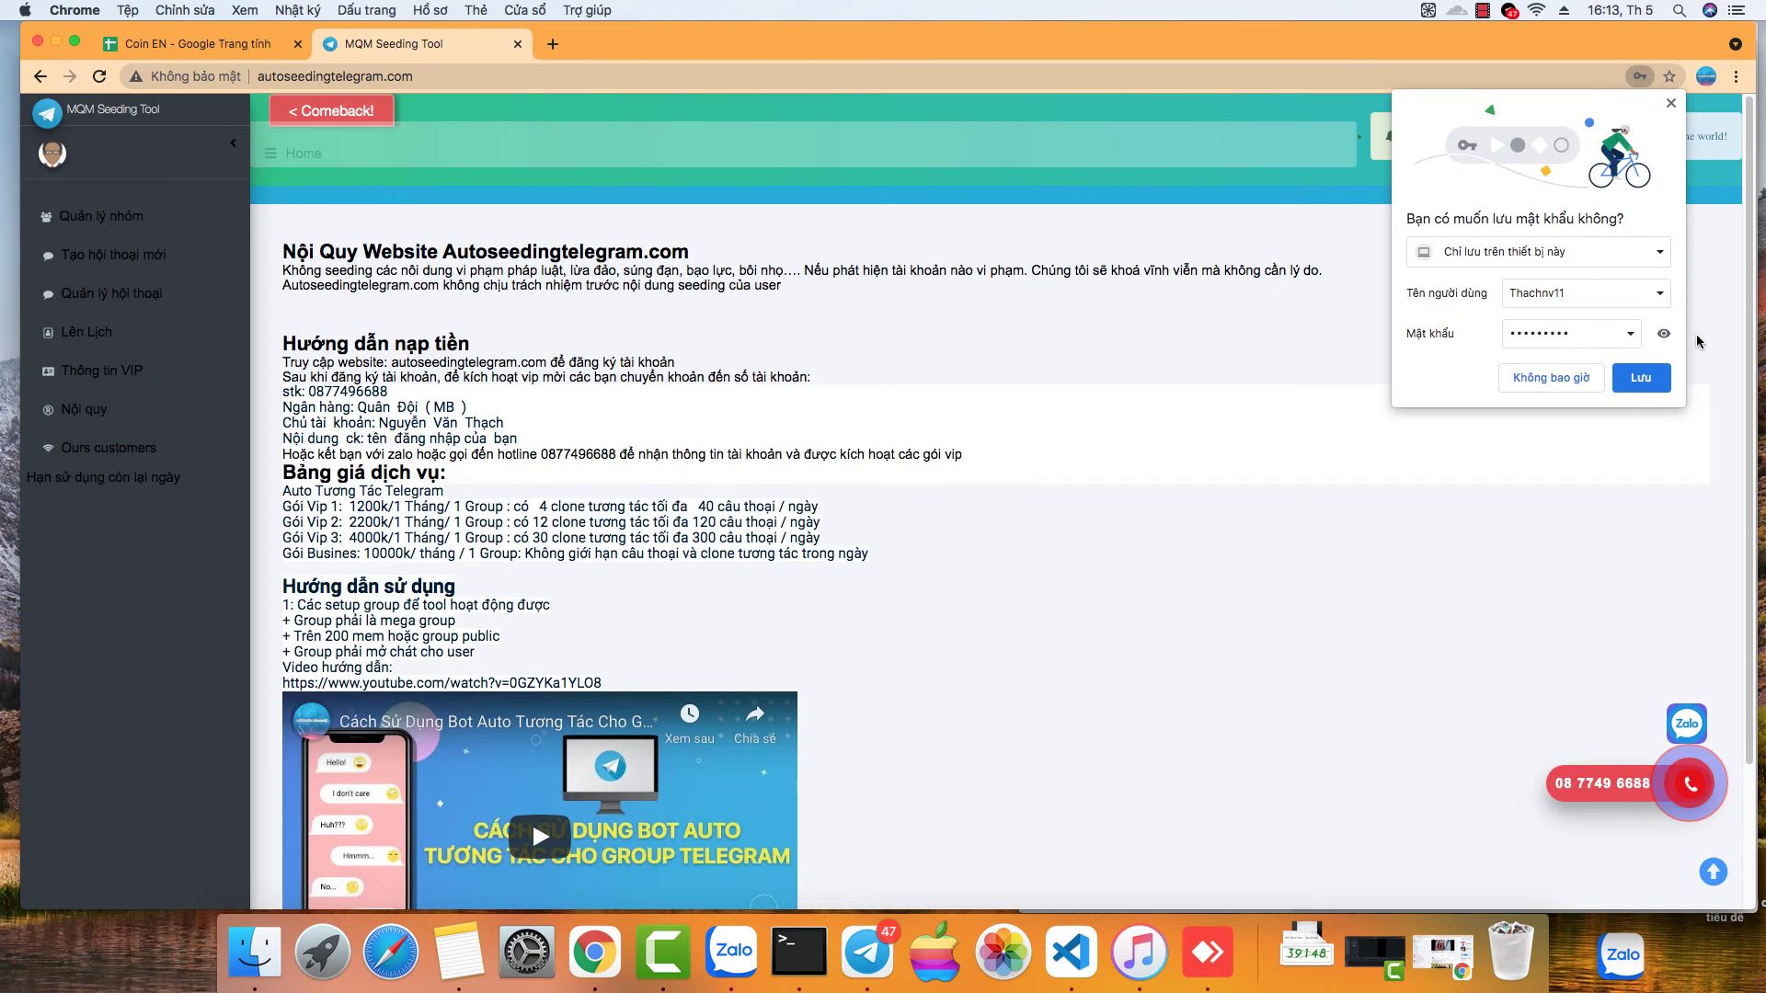
left_click(1641, 377)
triple_click(845, 429)
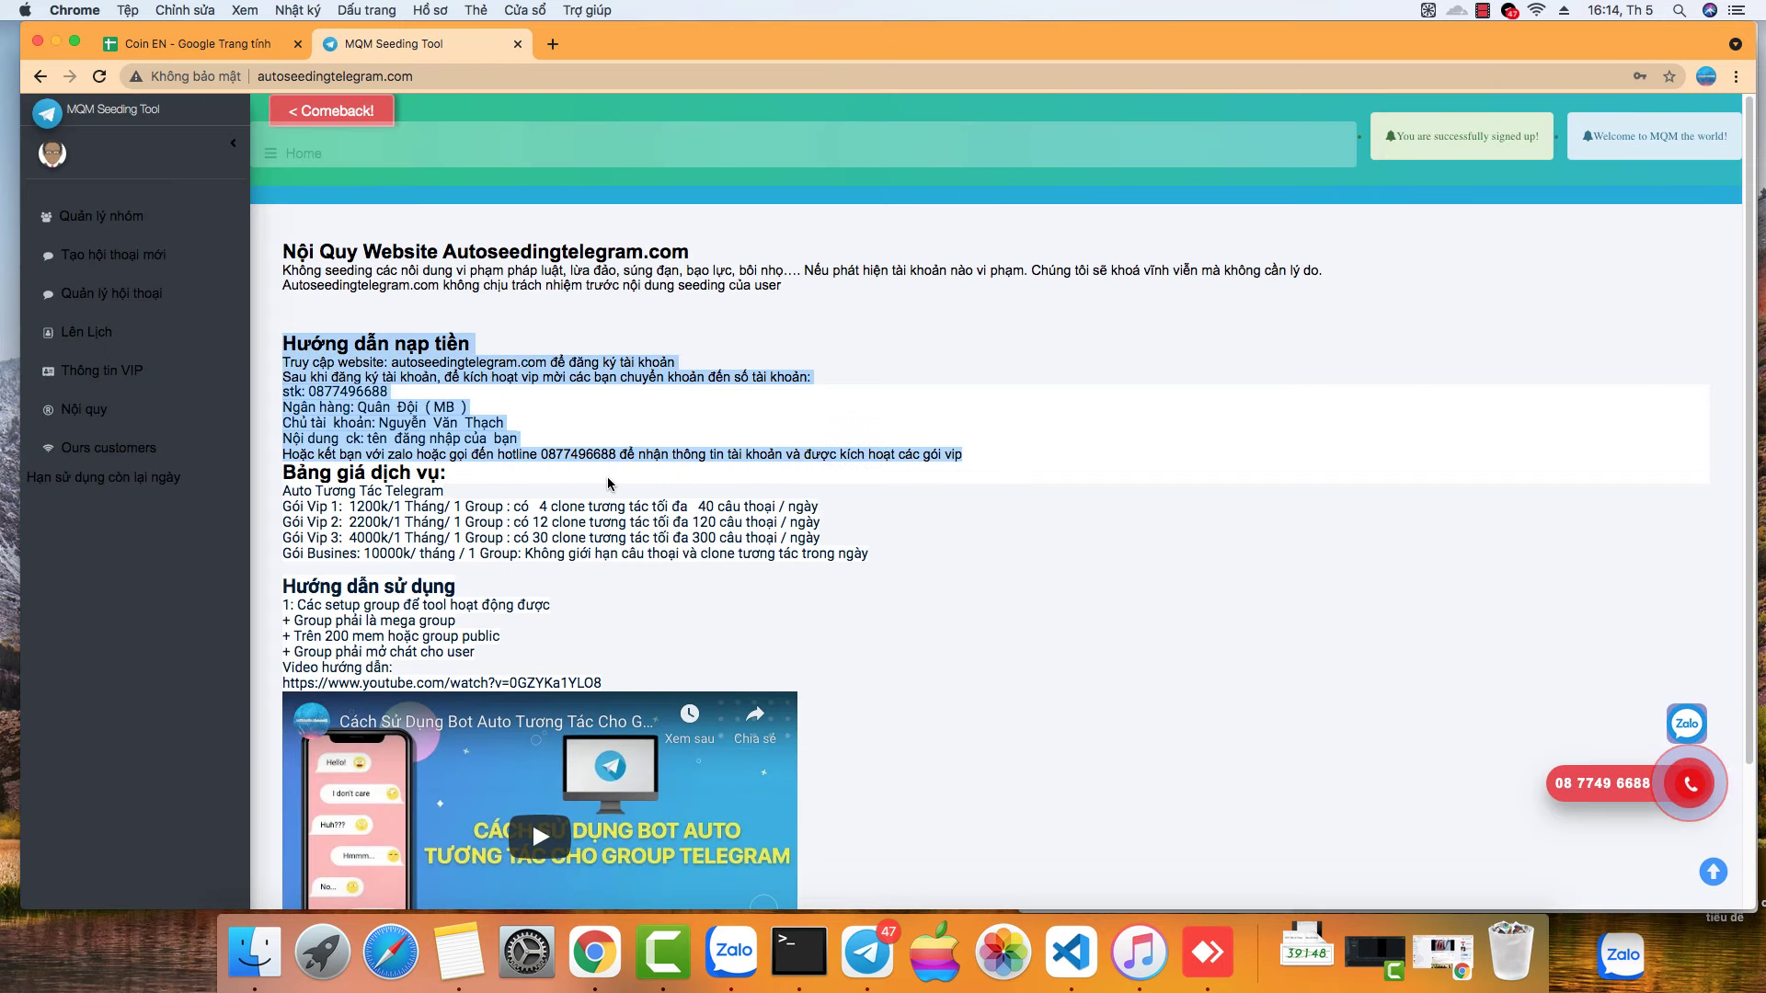
left_click_drag(847, 554, 273, 464)
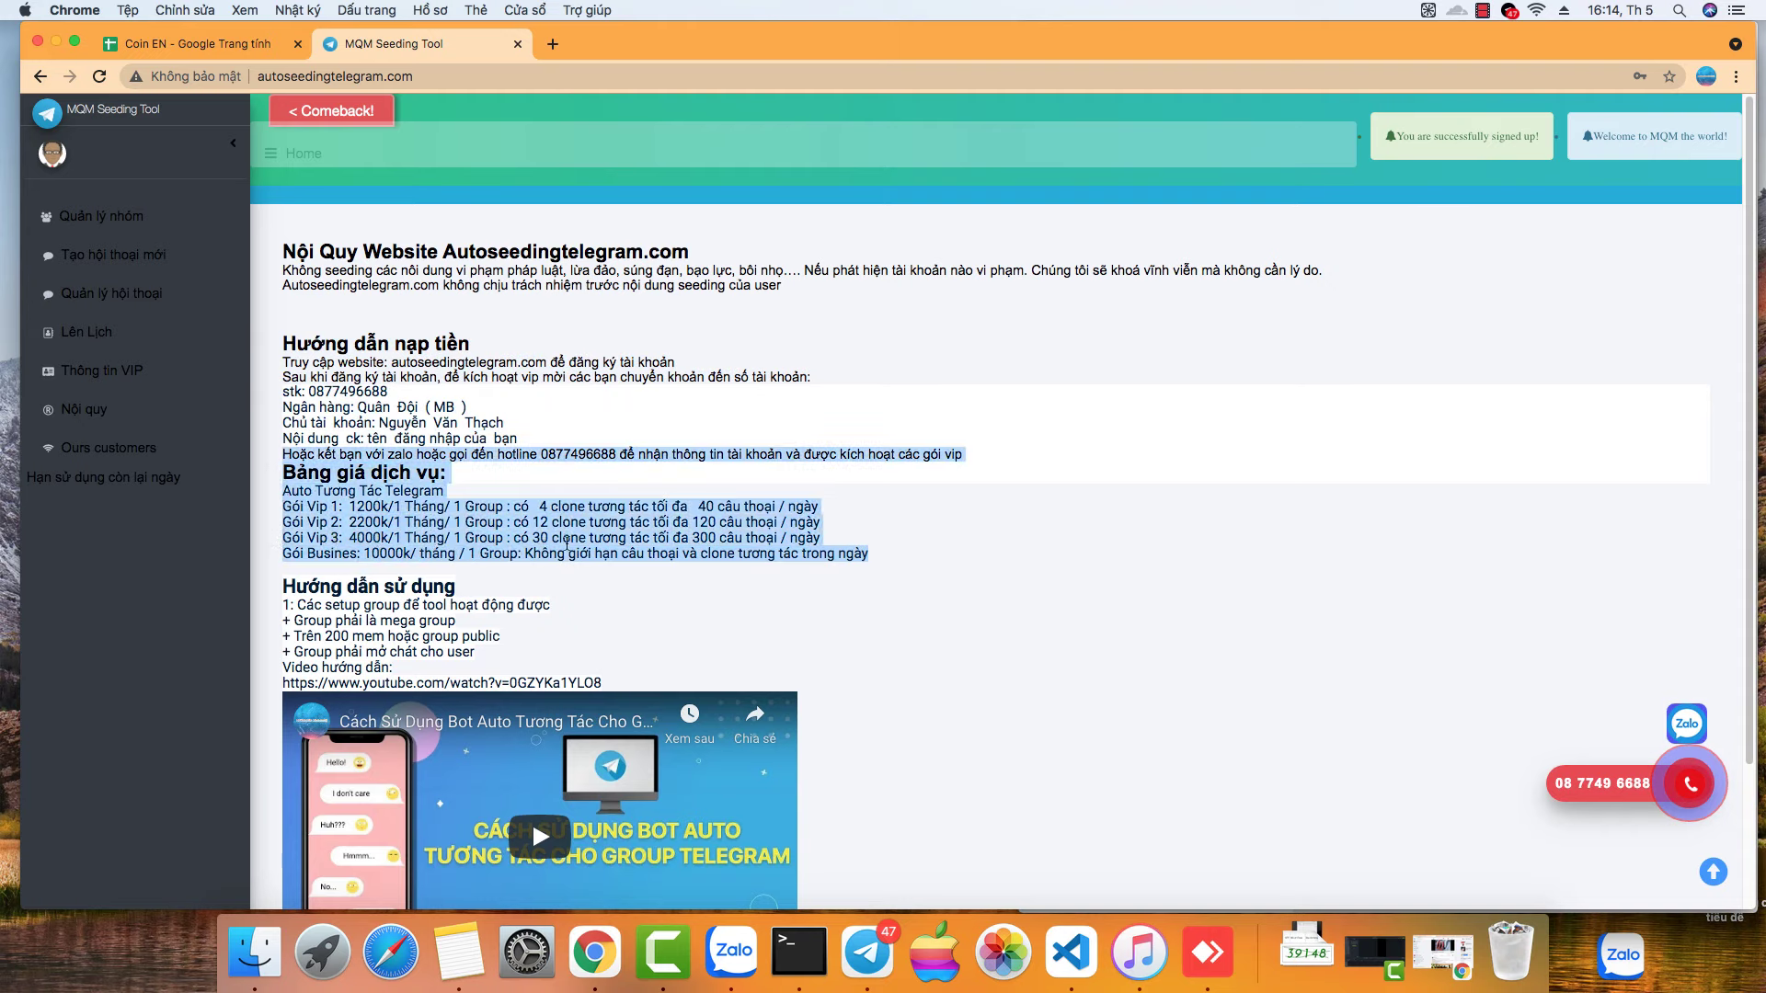
left_click(85, 219)
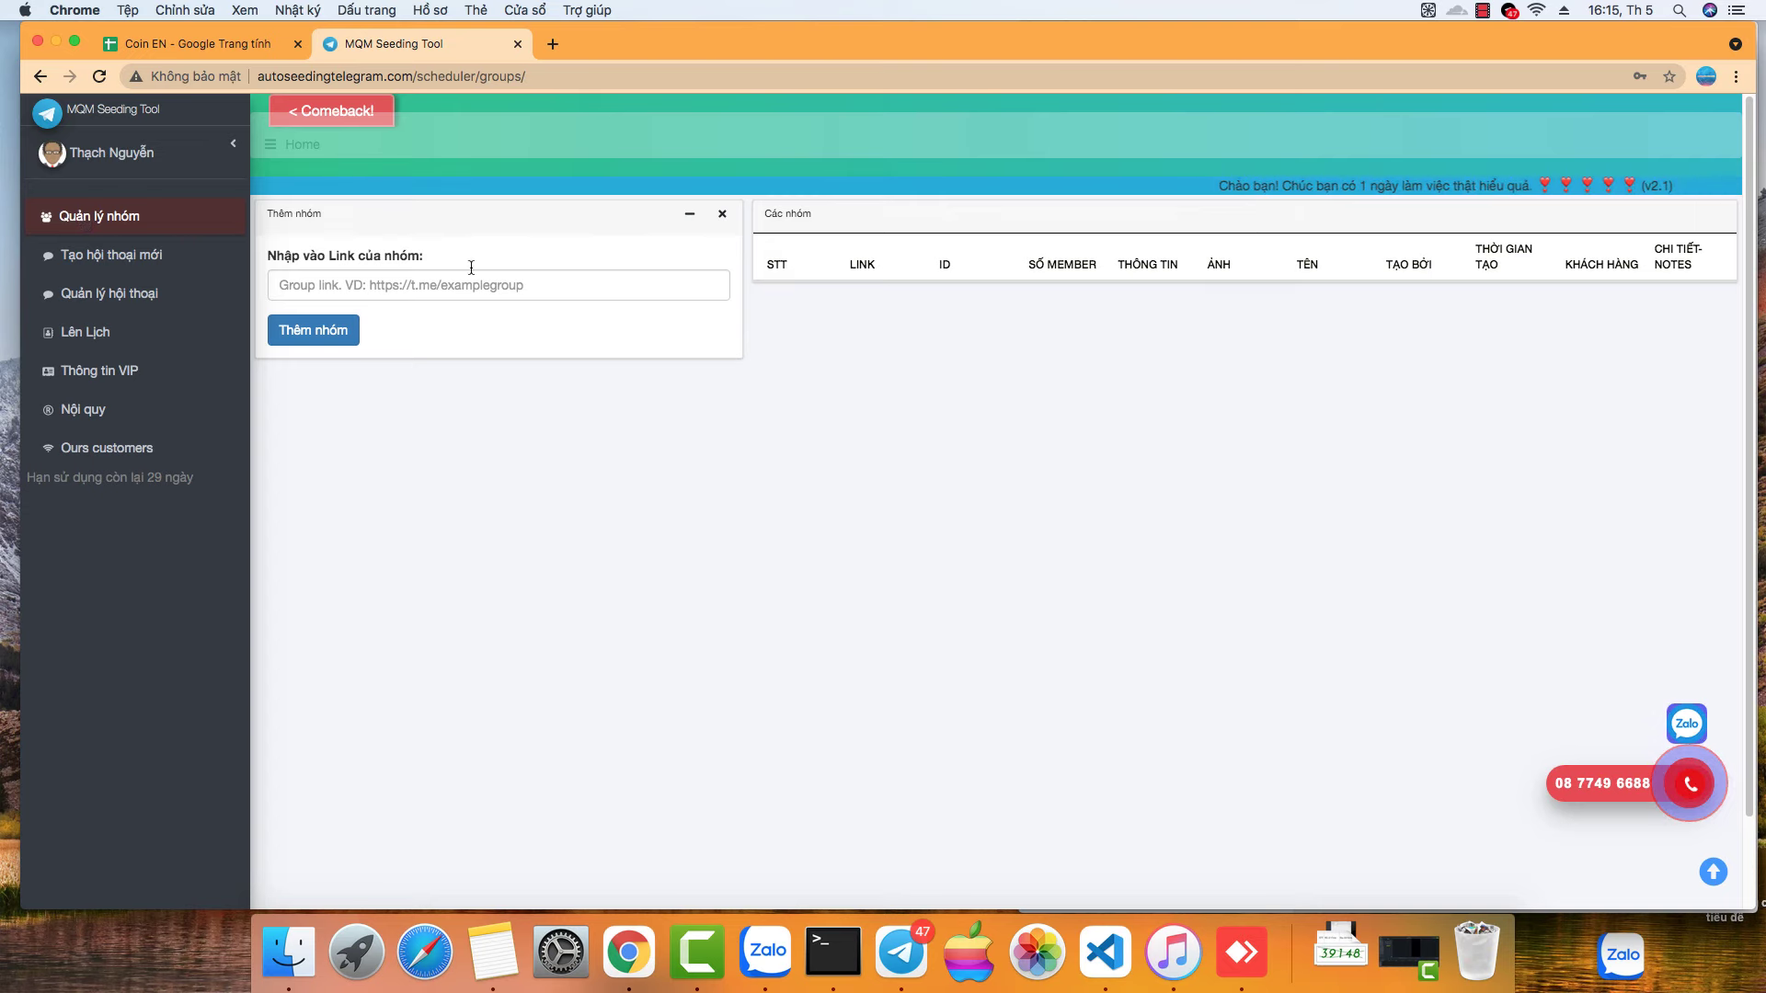
key("super+Tab")
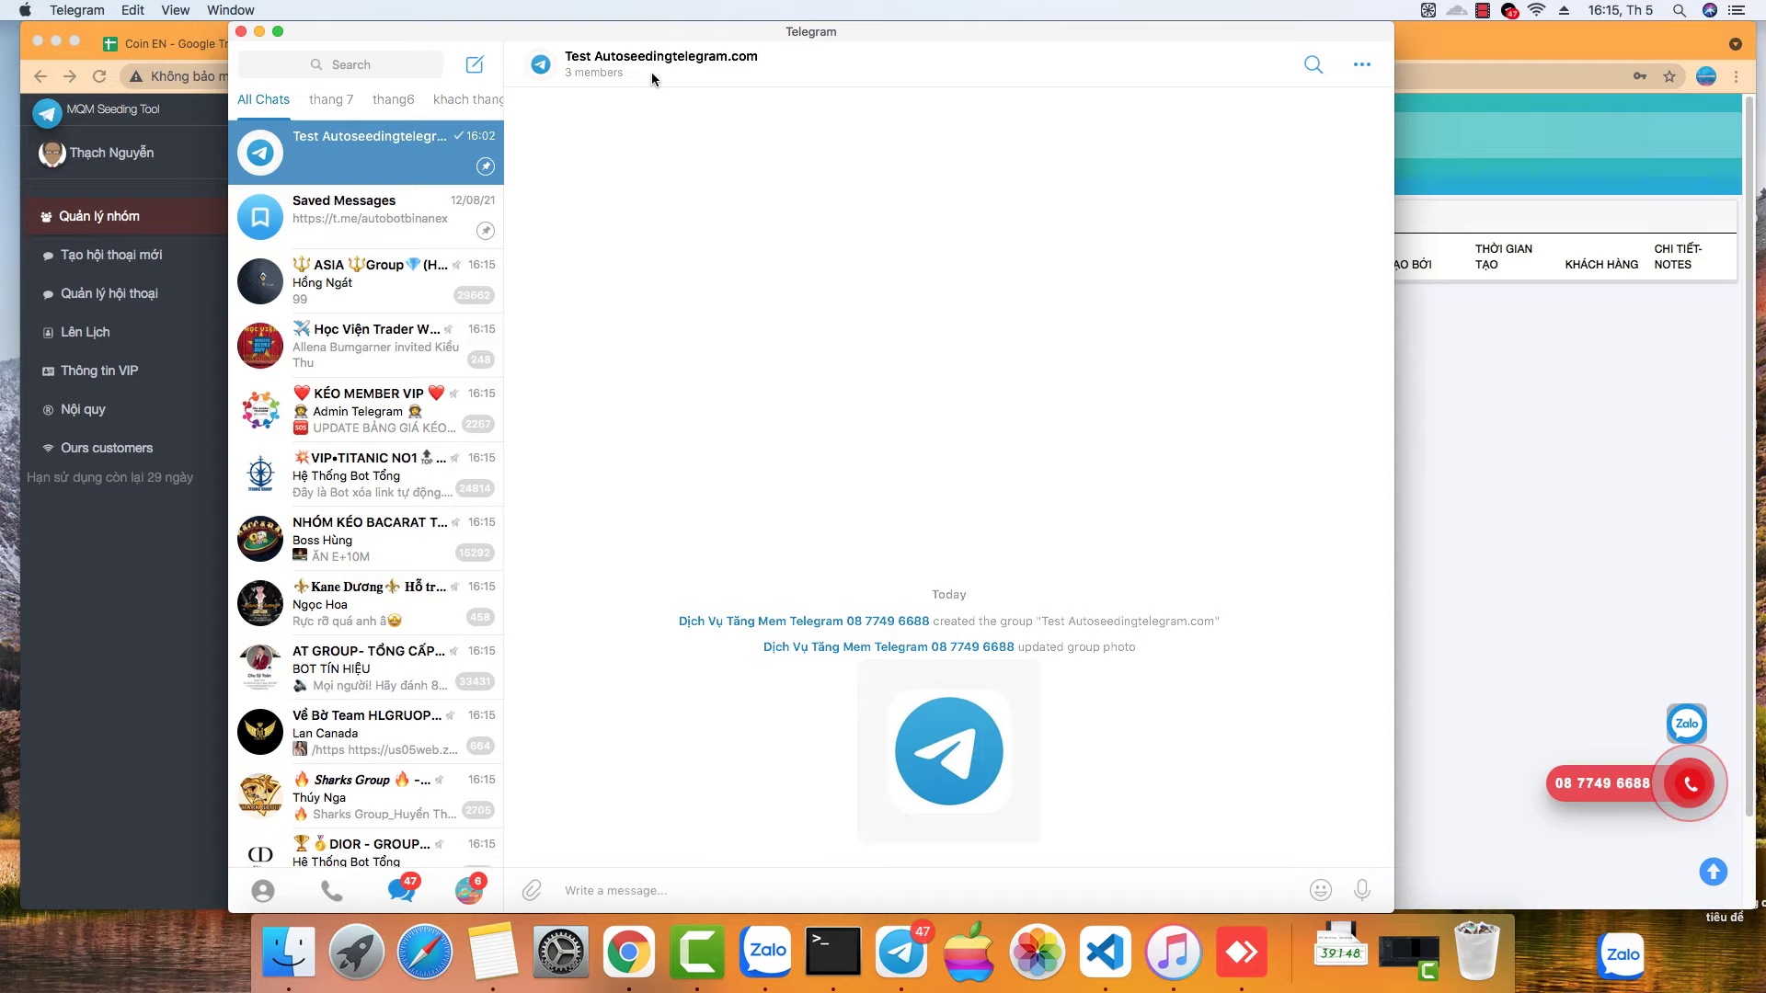
key("super+m")
left_click(303, 284)
type("https://t.me/testautoseeding")
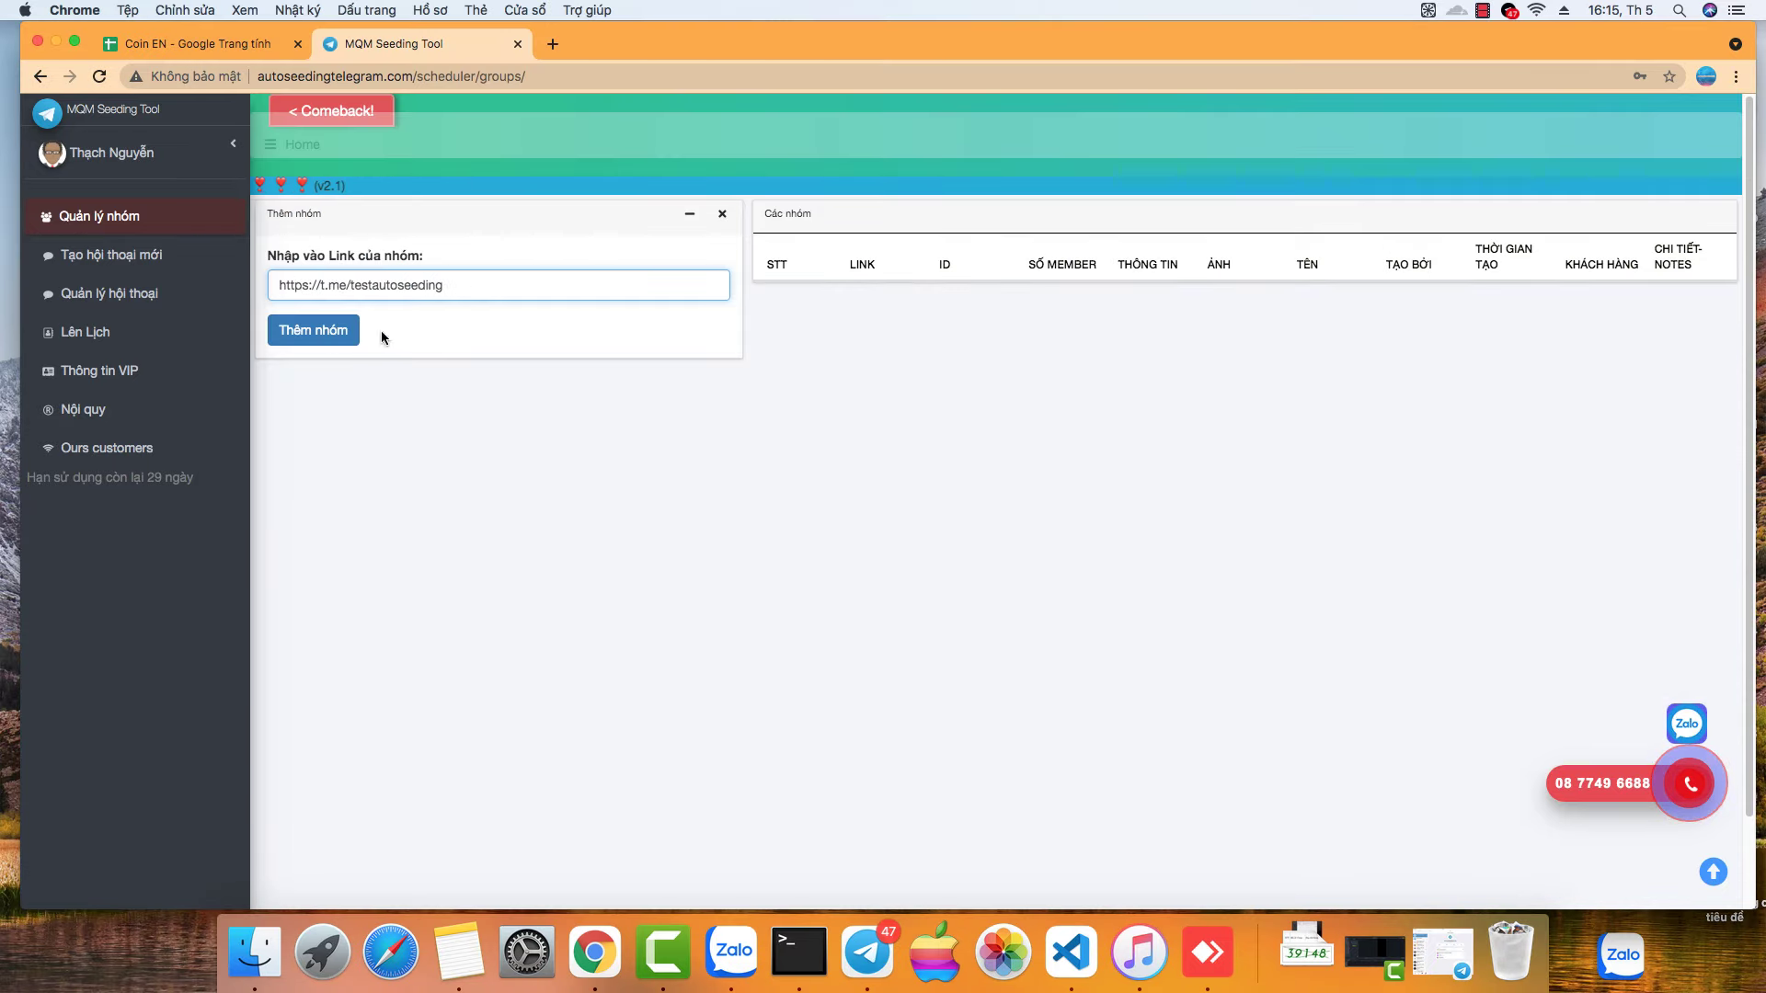
left_click(330, 336)
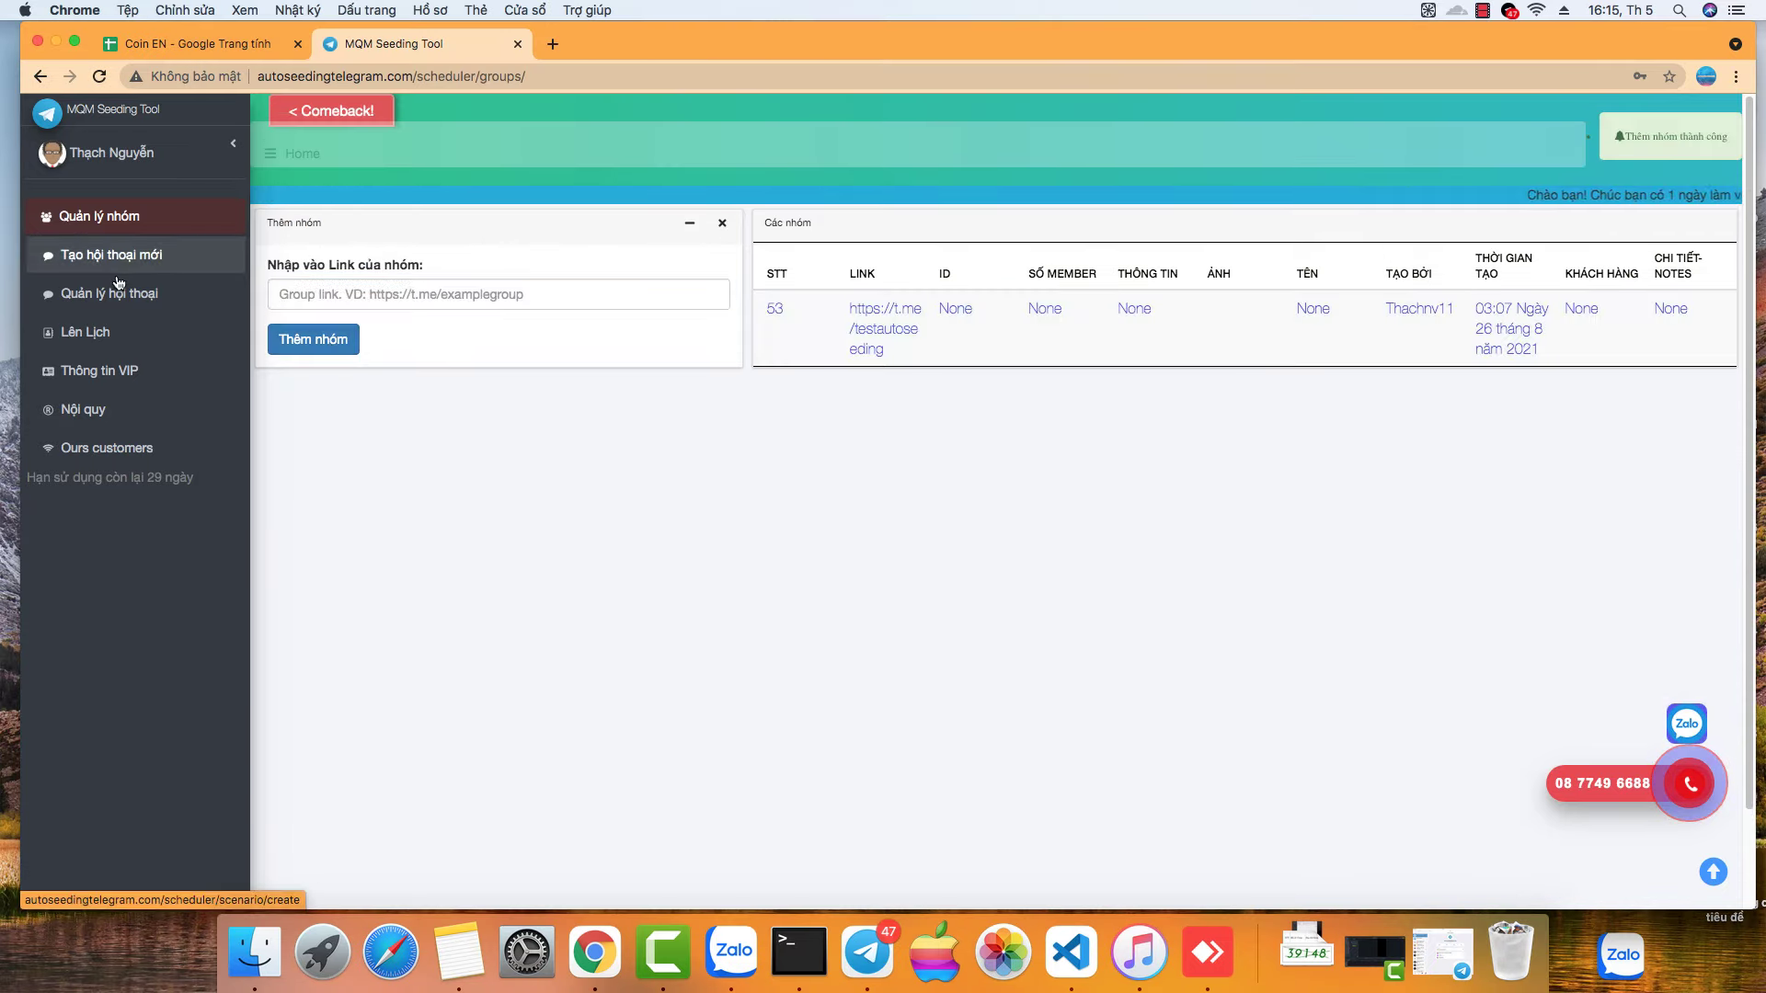
Step: Start creating a new conversation and choose English as the clone type
left_click(119, 272)
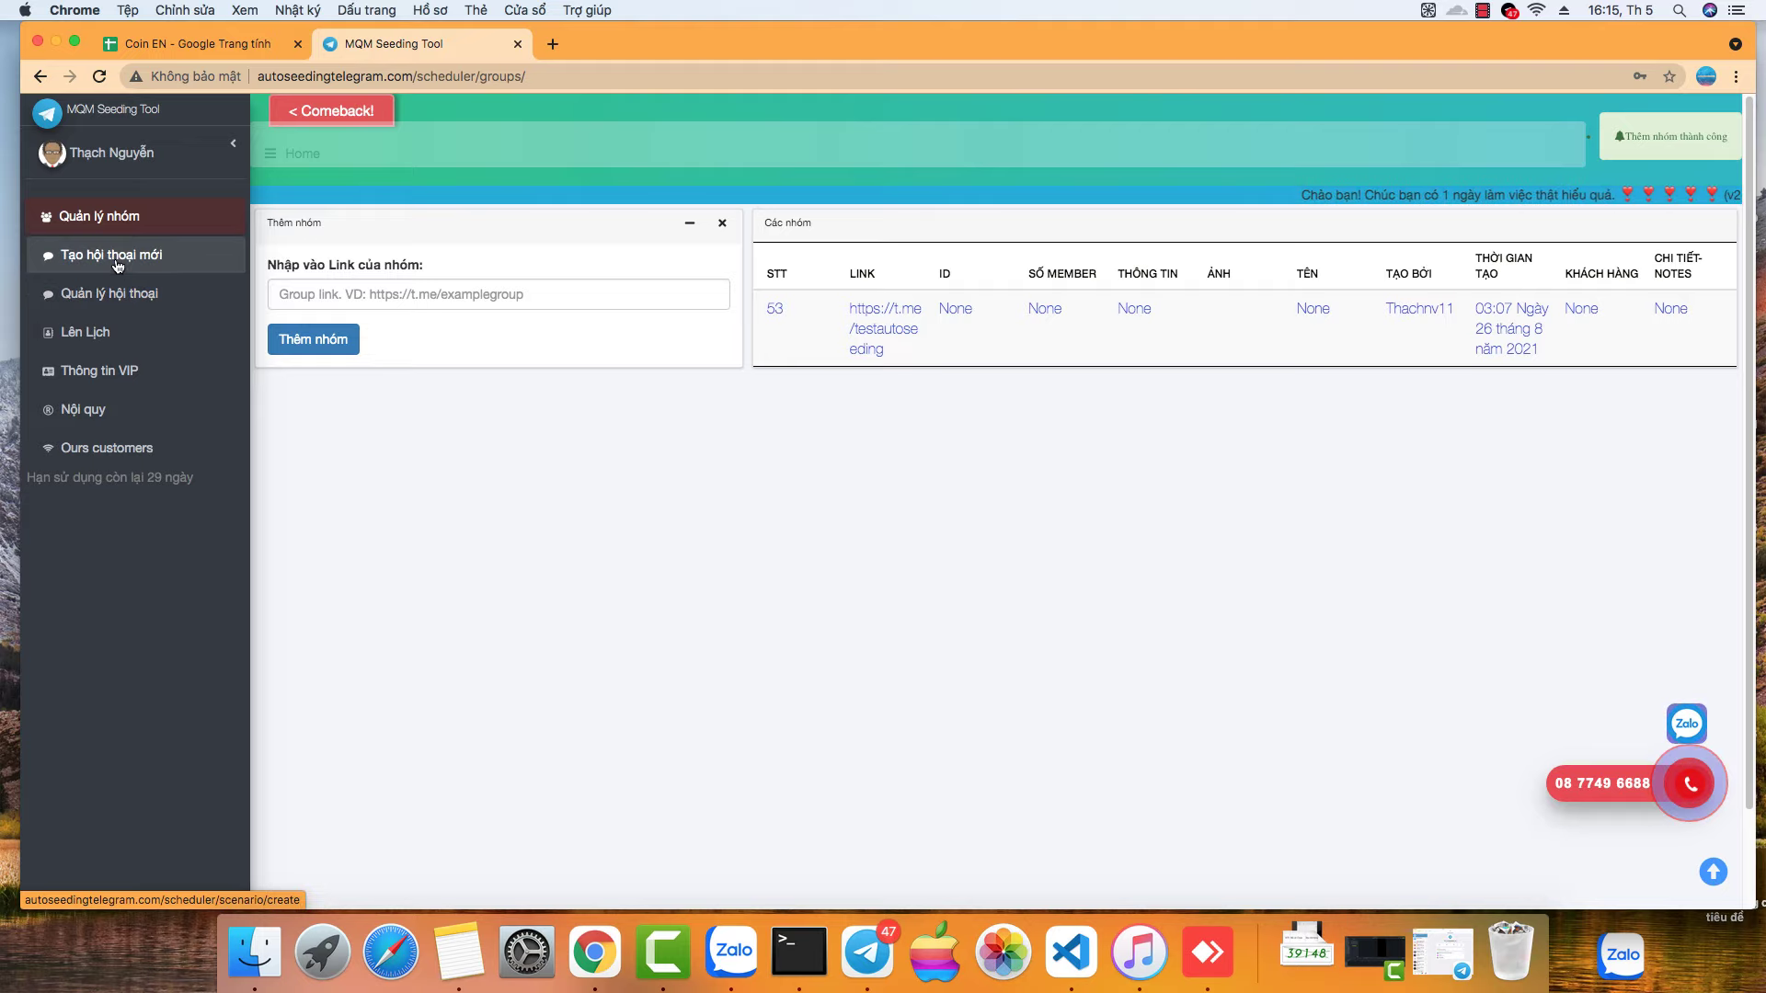
left_click(968, 349)
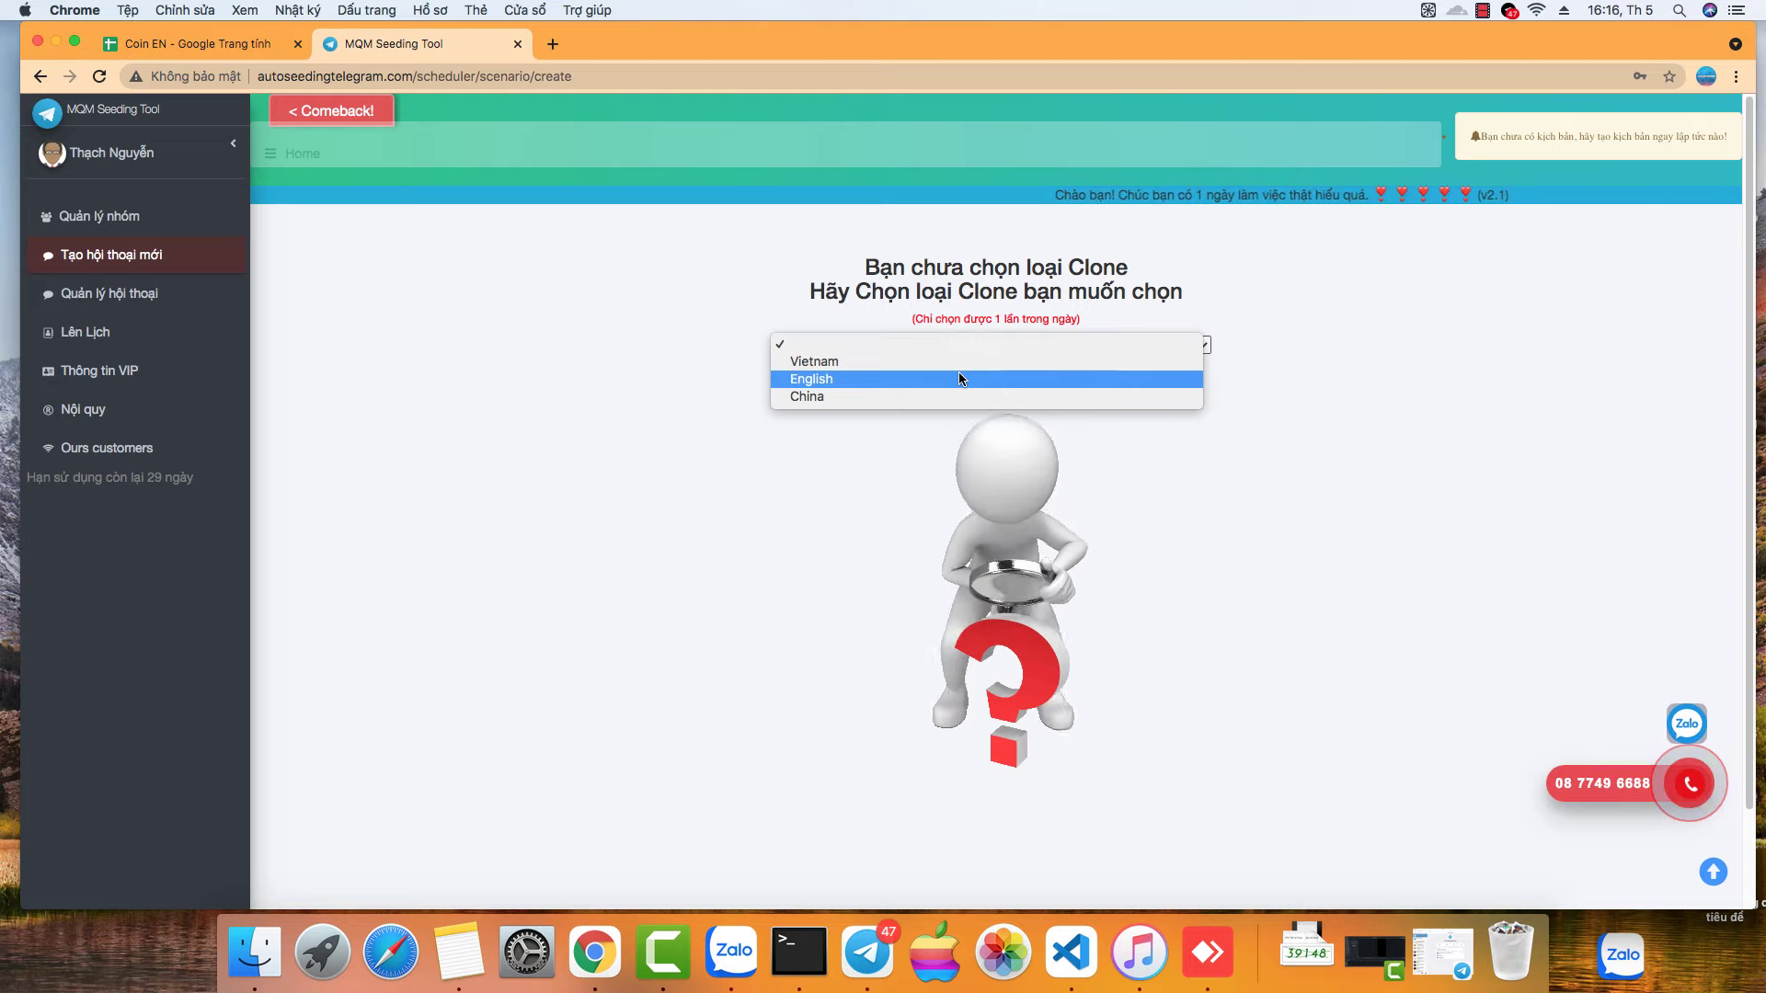
left_click(958, 378)
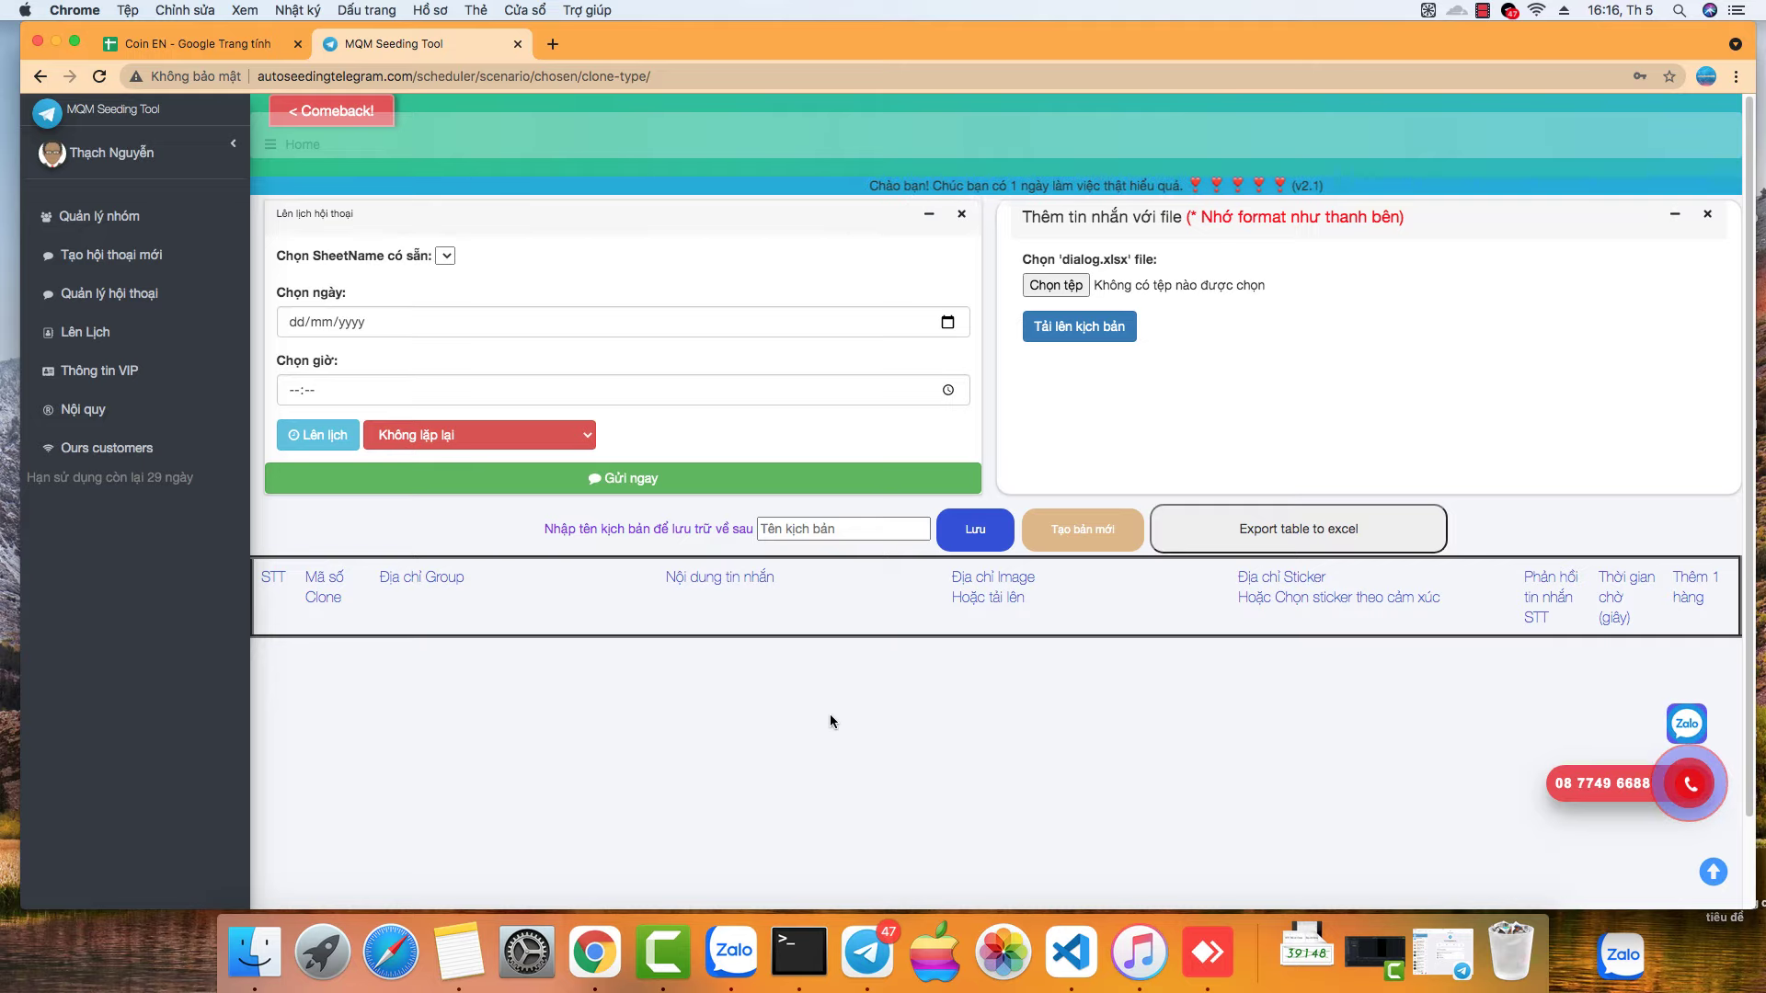
Step: Name the conversation script "Test ngày 1" and create a new blank script table
scroll(830, 713, "down", 2)
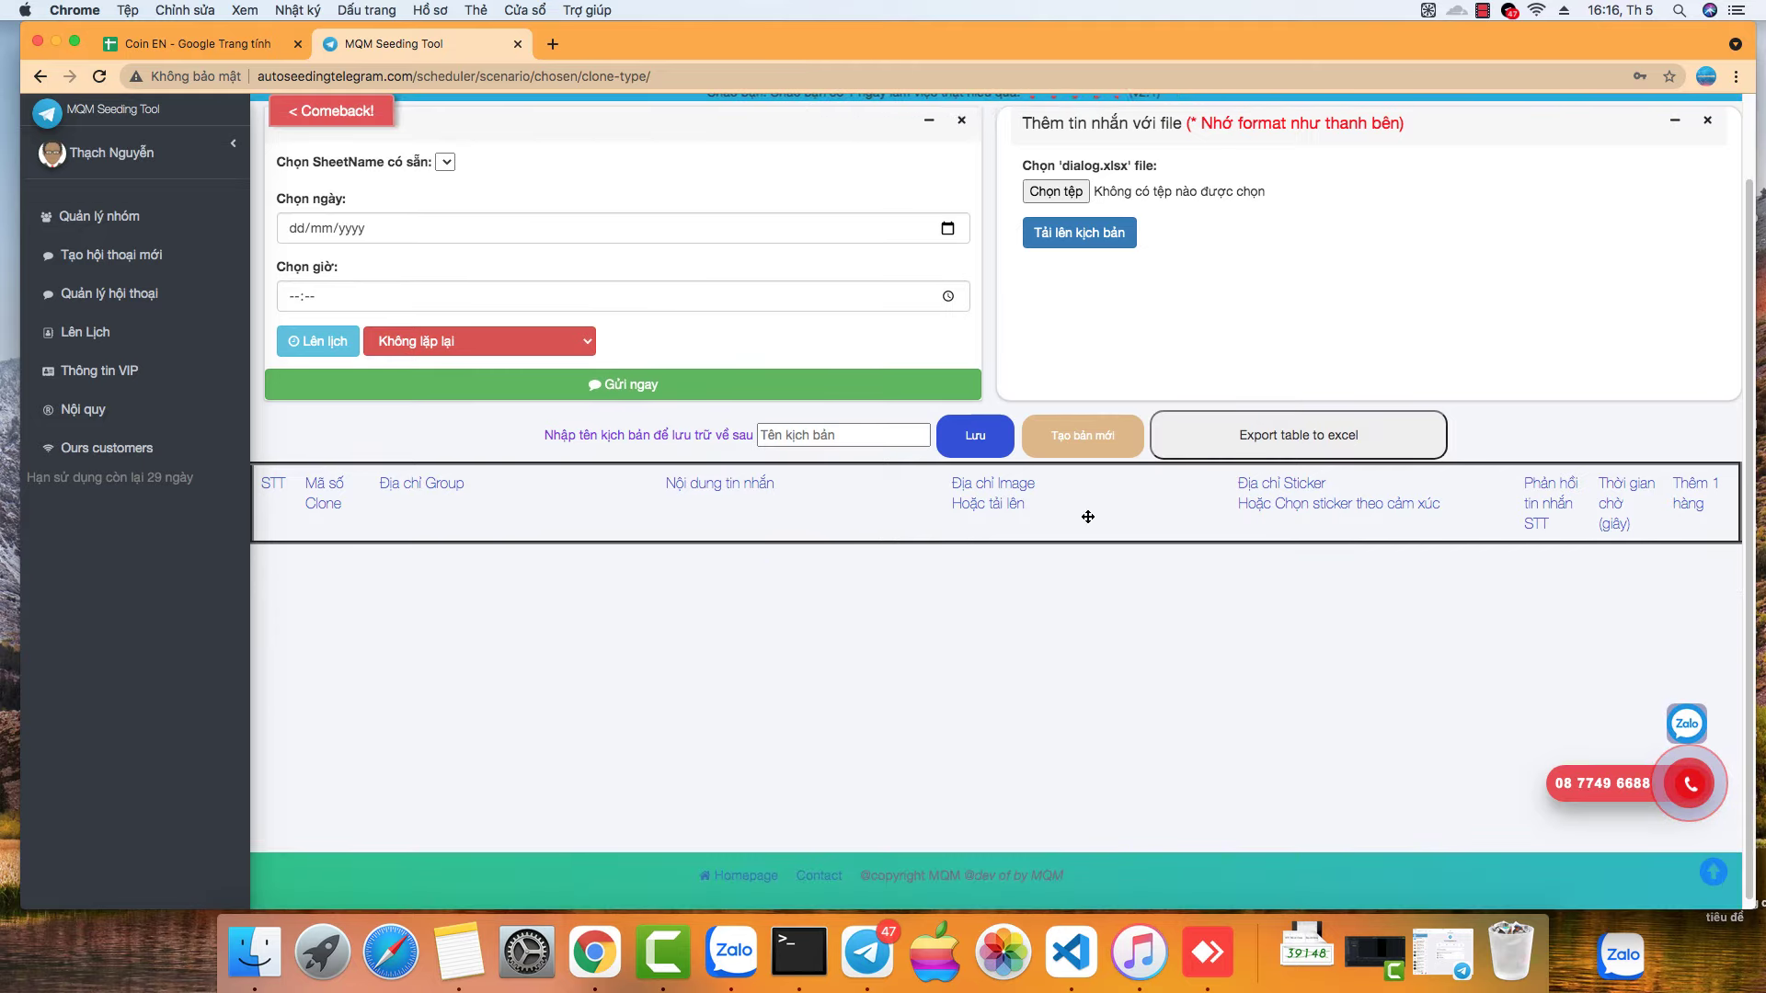
left_click(812, 433)
type("Test ngày 1")
left_click(1083, 439)
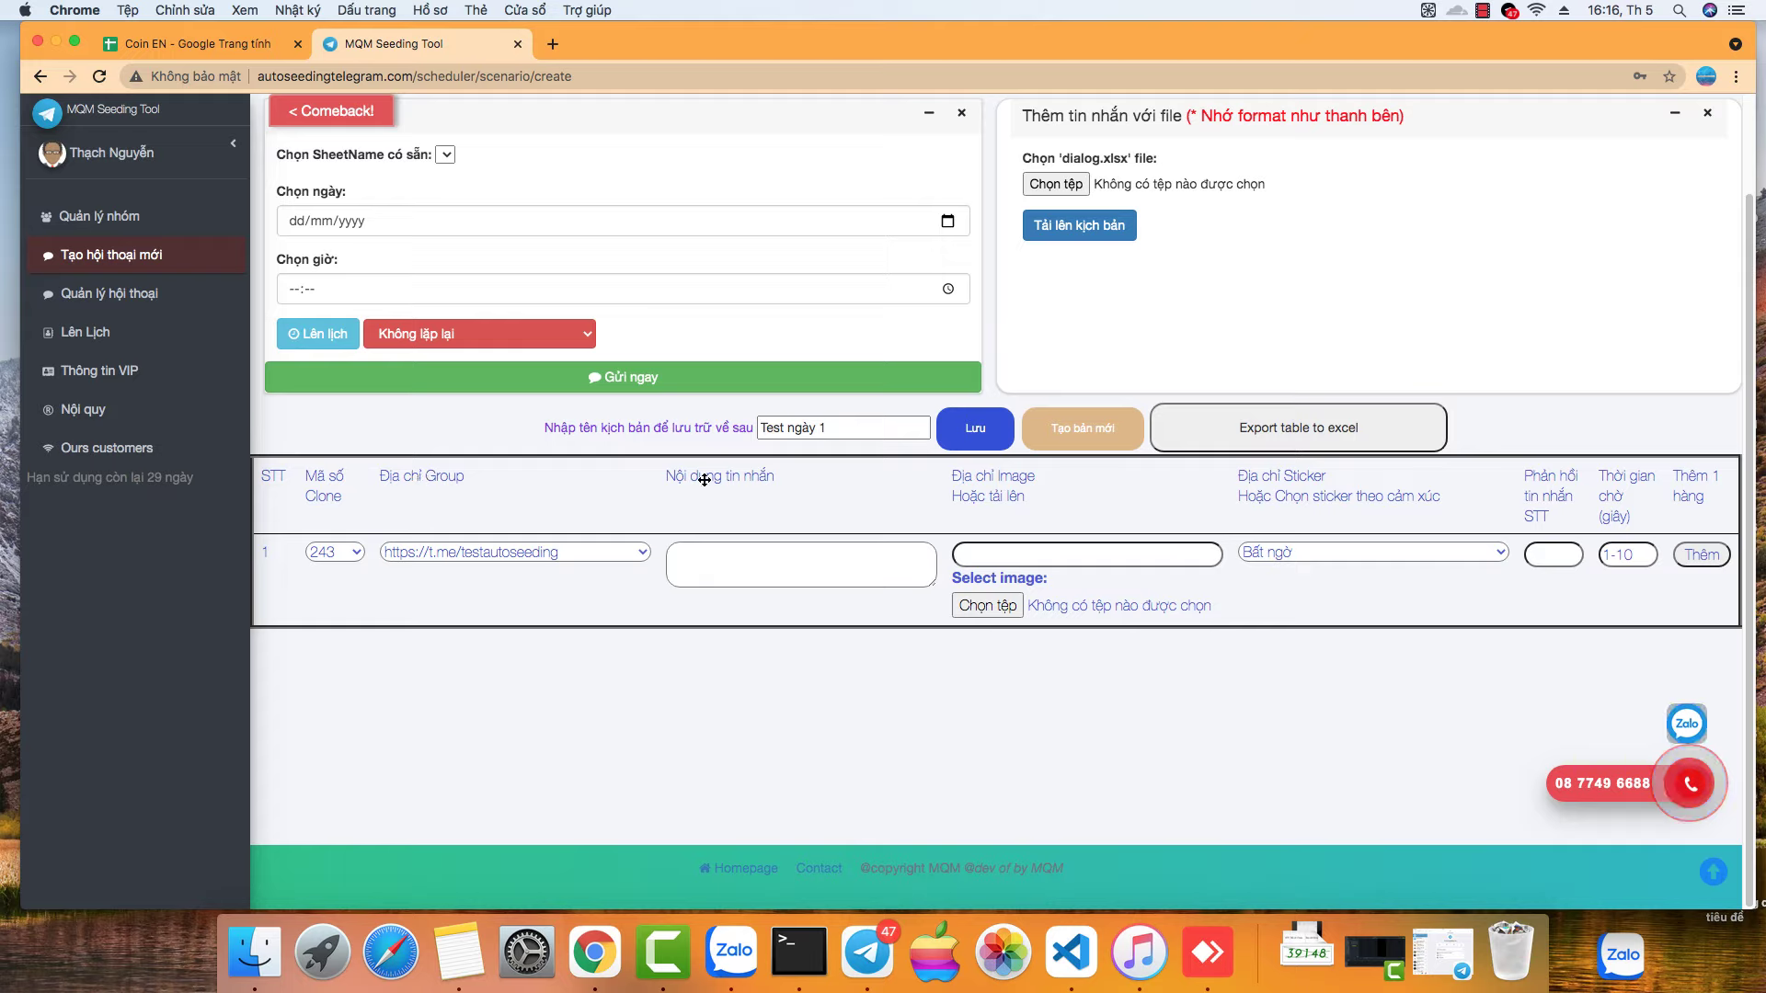
Step: Enter "chào ngày mới" as row 1's message and "chào mọi người" as row 2's, adding further rows below
left_click(734, 559)
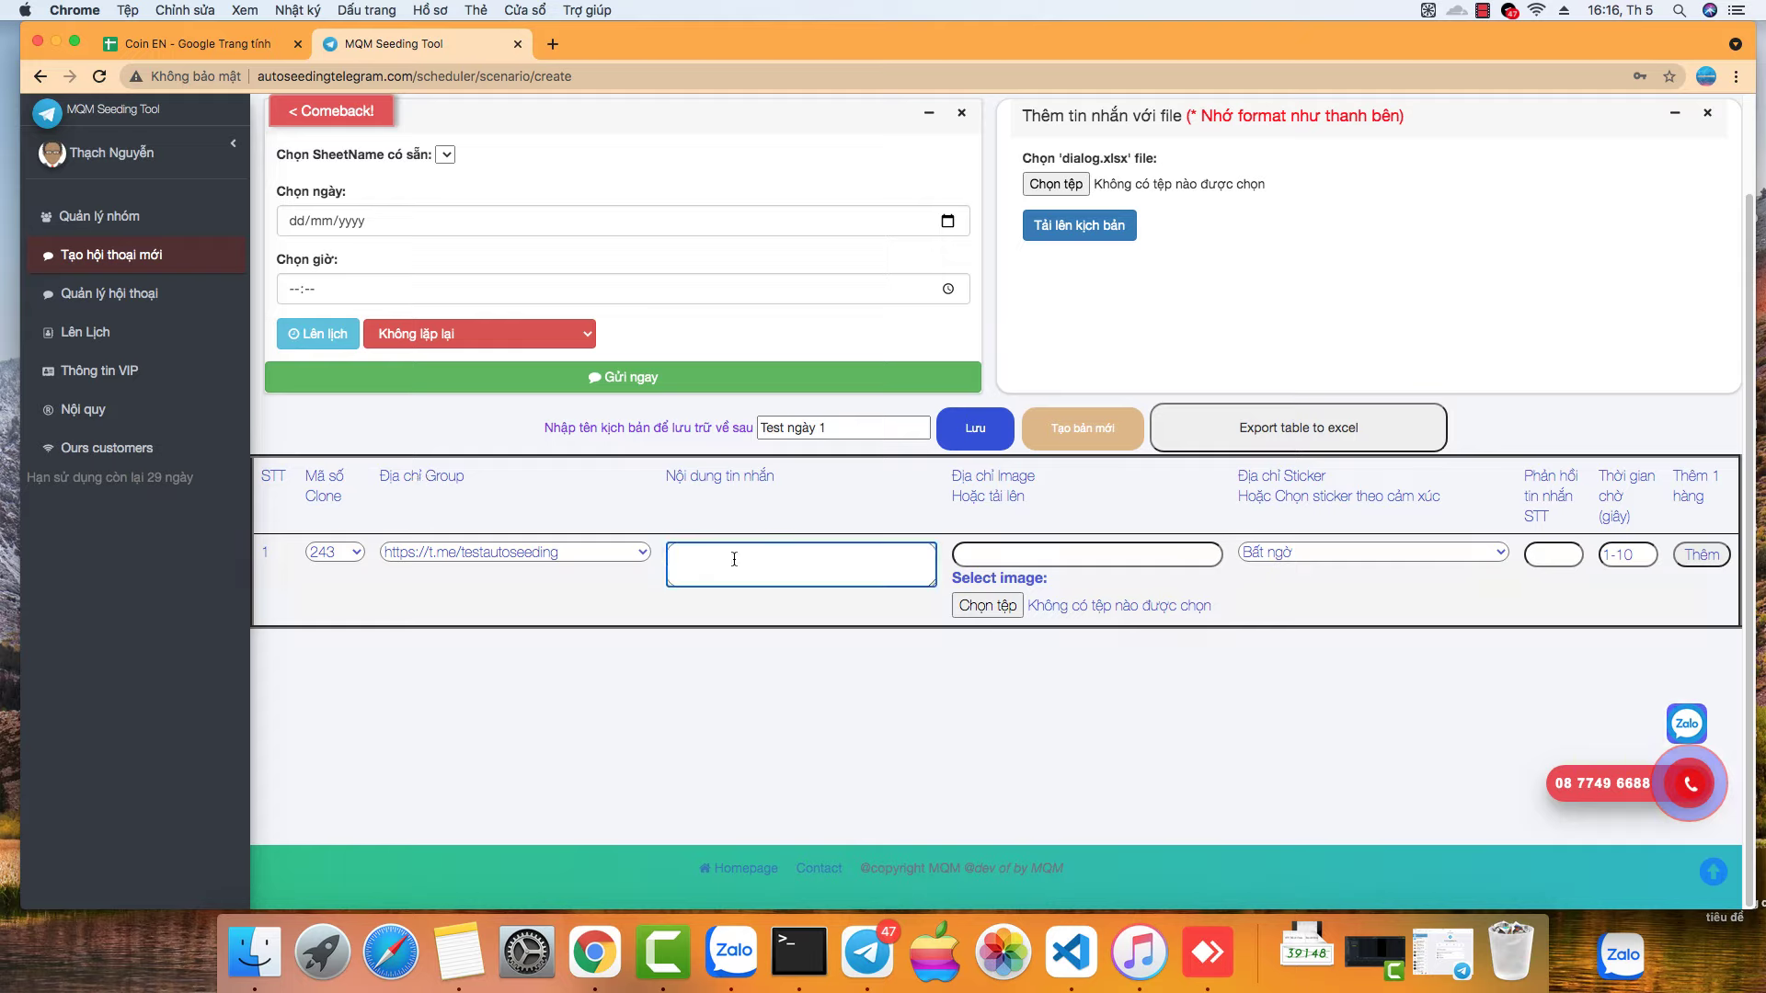
type("chào ngày mới")
left_click(1693, 563)
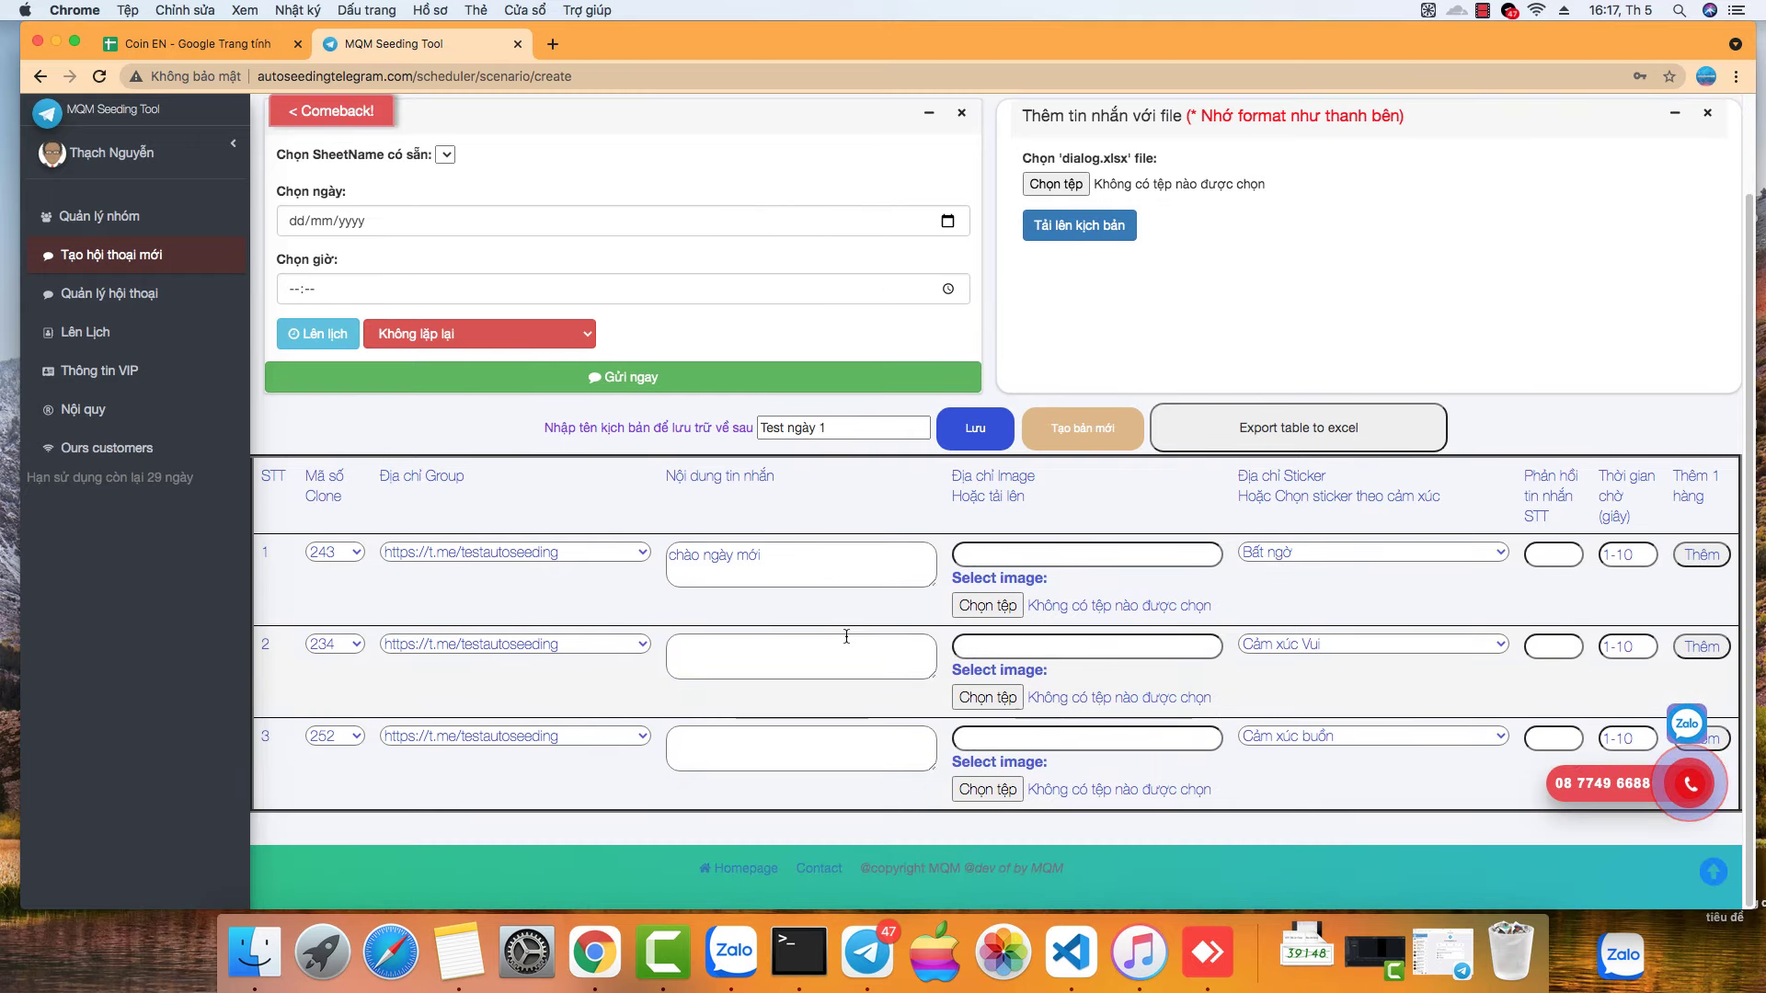
left_click(770, 658)
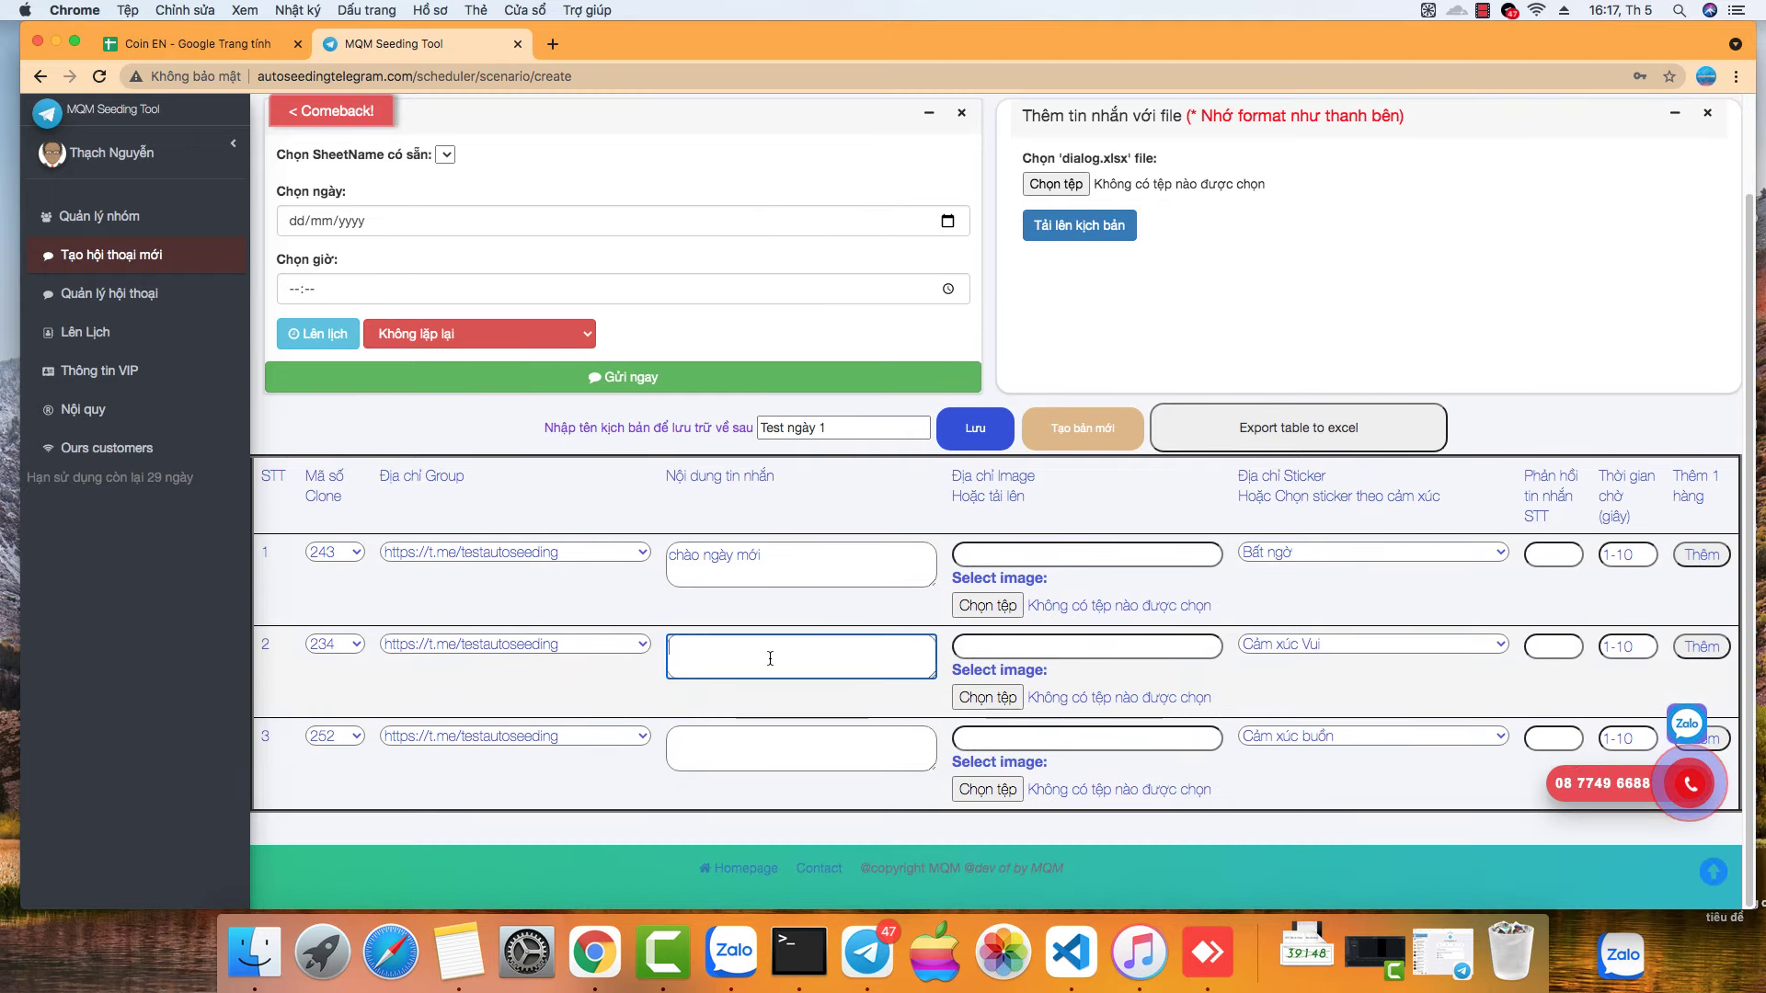
type("chào mọi người")
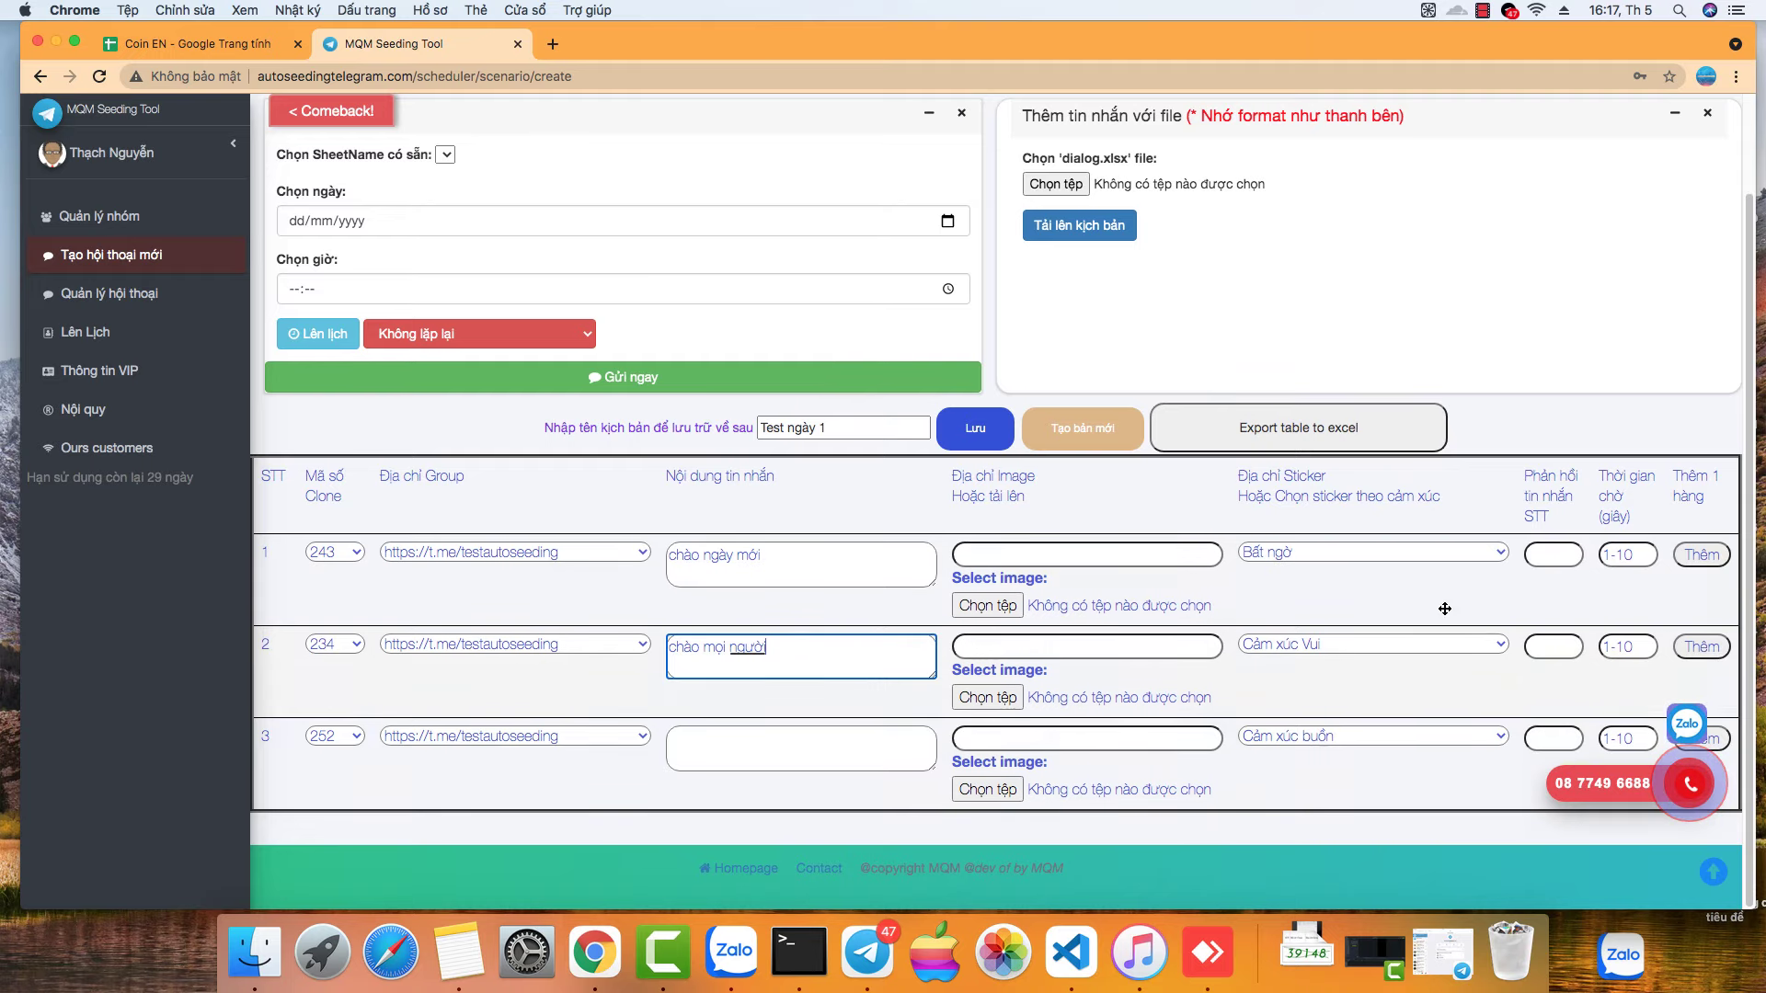
left_click(1716, 649)
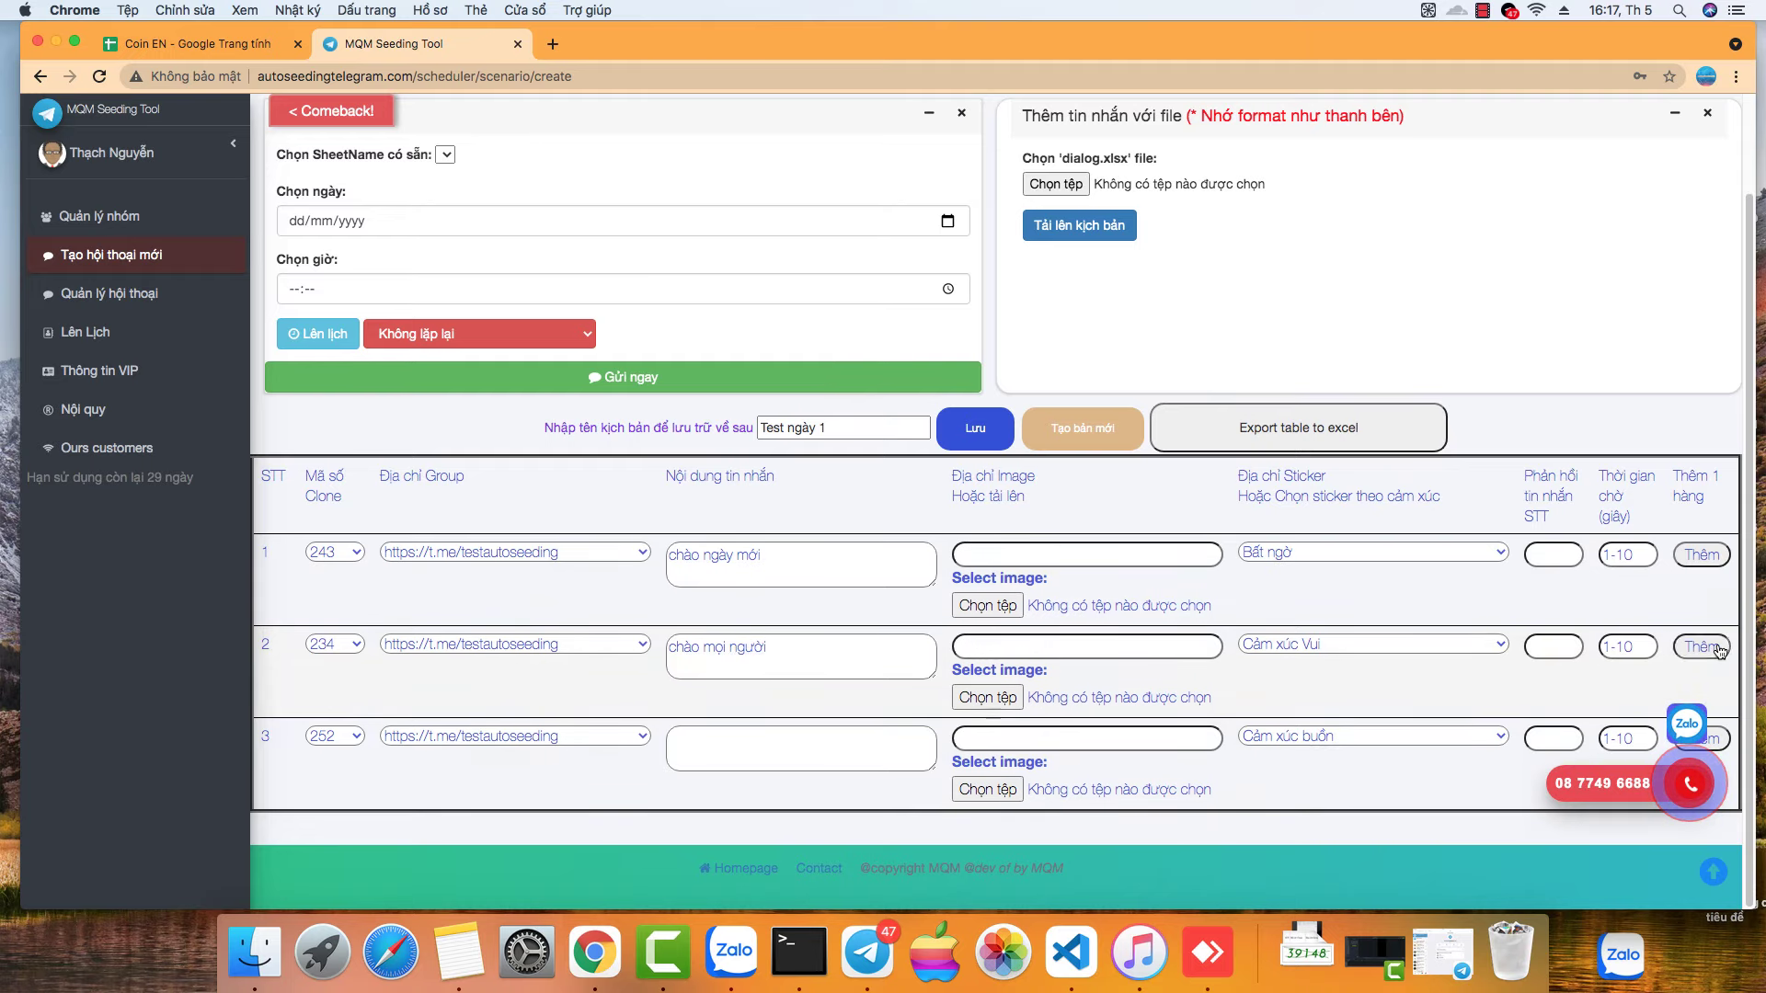
Step: Attach an image file to row 3 and choose the Bất ngờ sticker for row 4
scroll(738, 672, "down", 2)
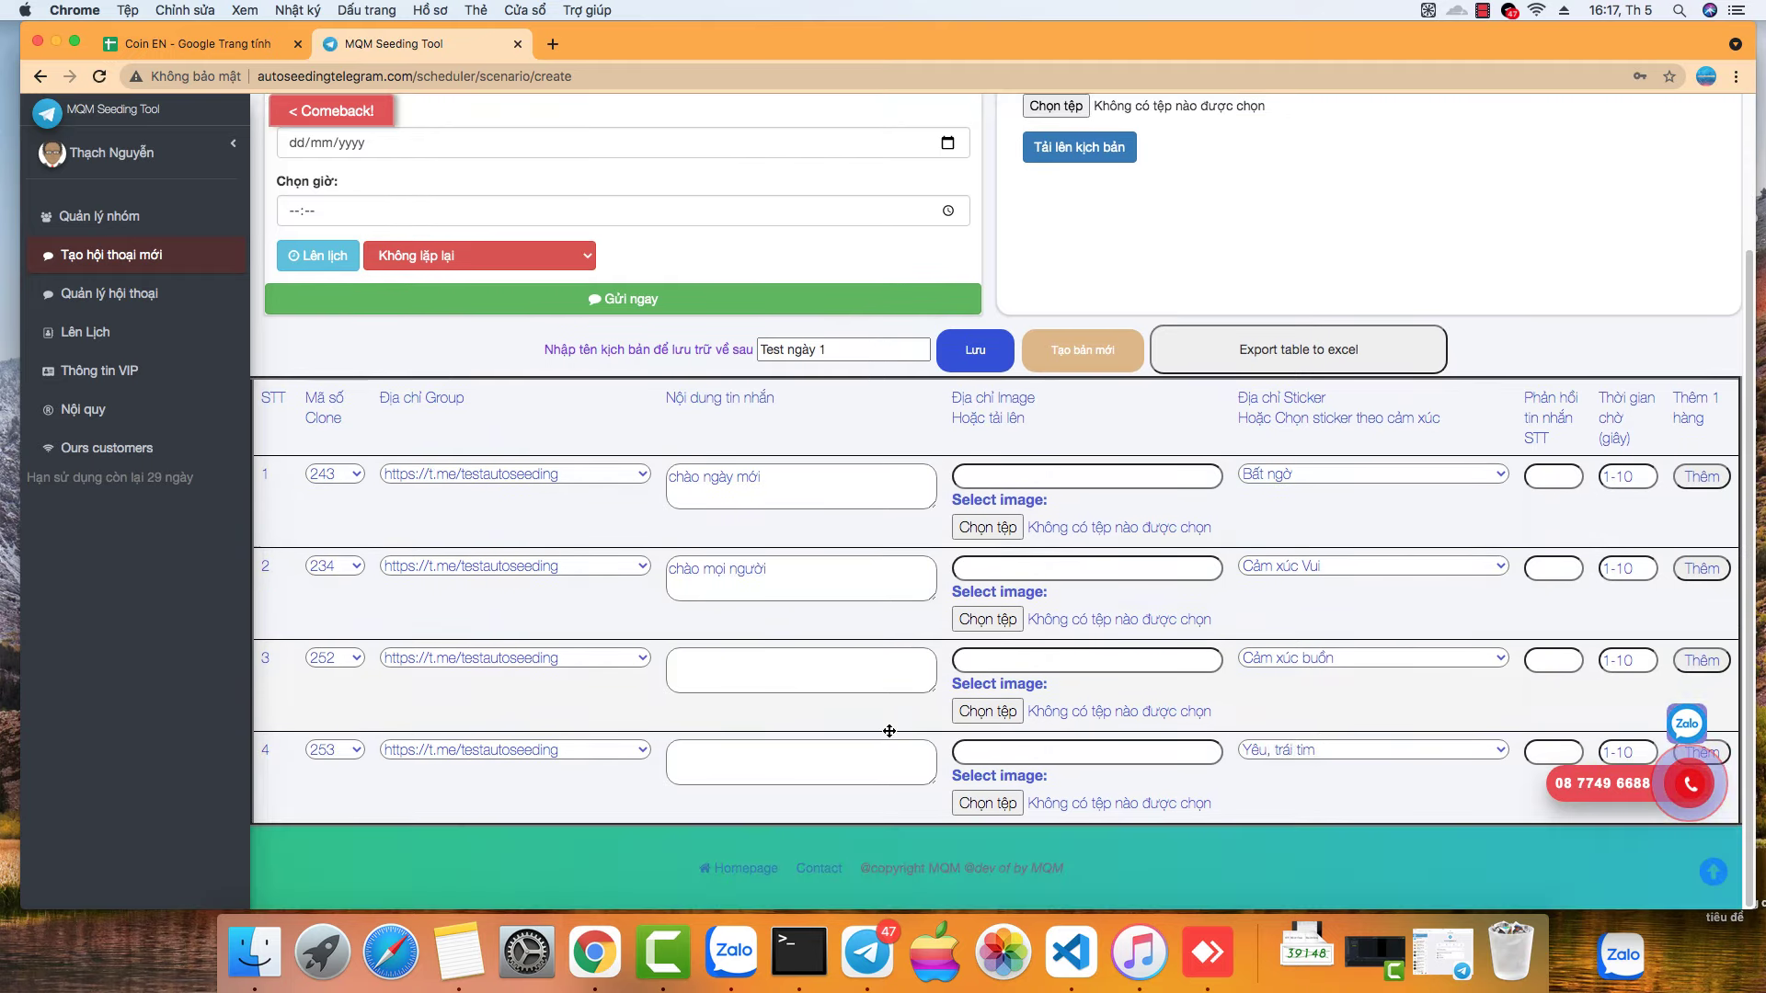
left_click(738, 671)
left_click(984, 661)
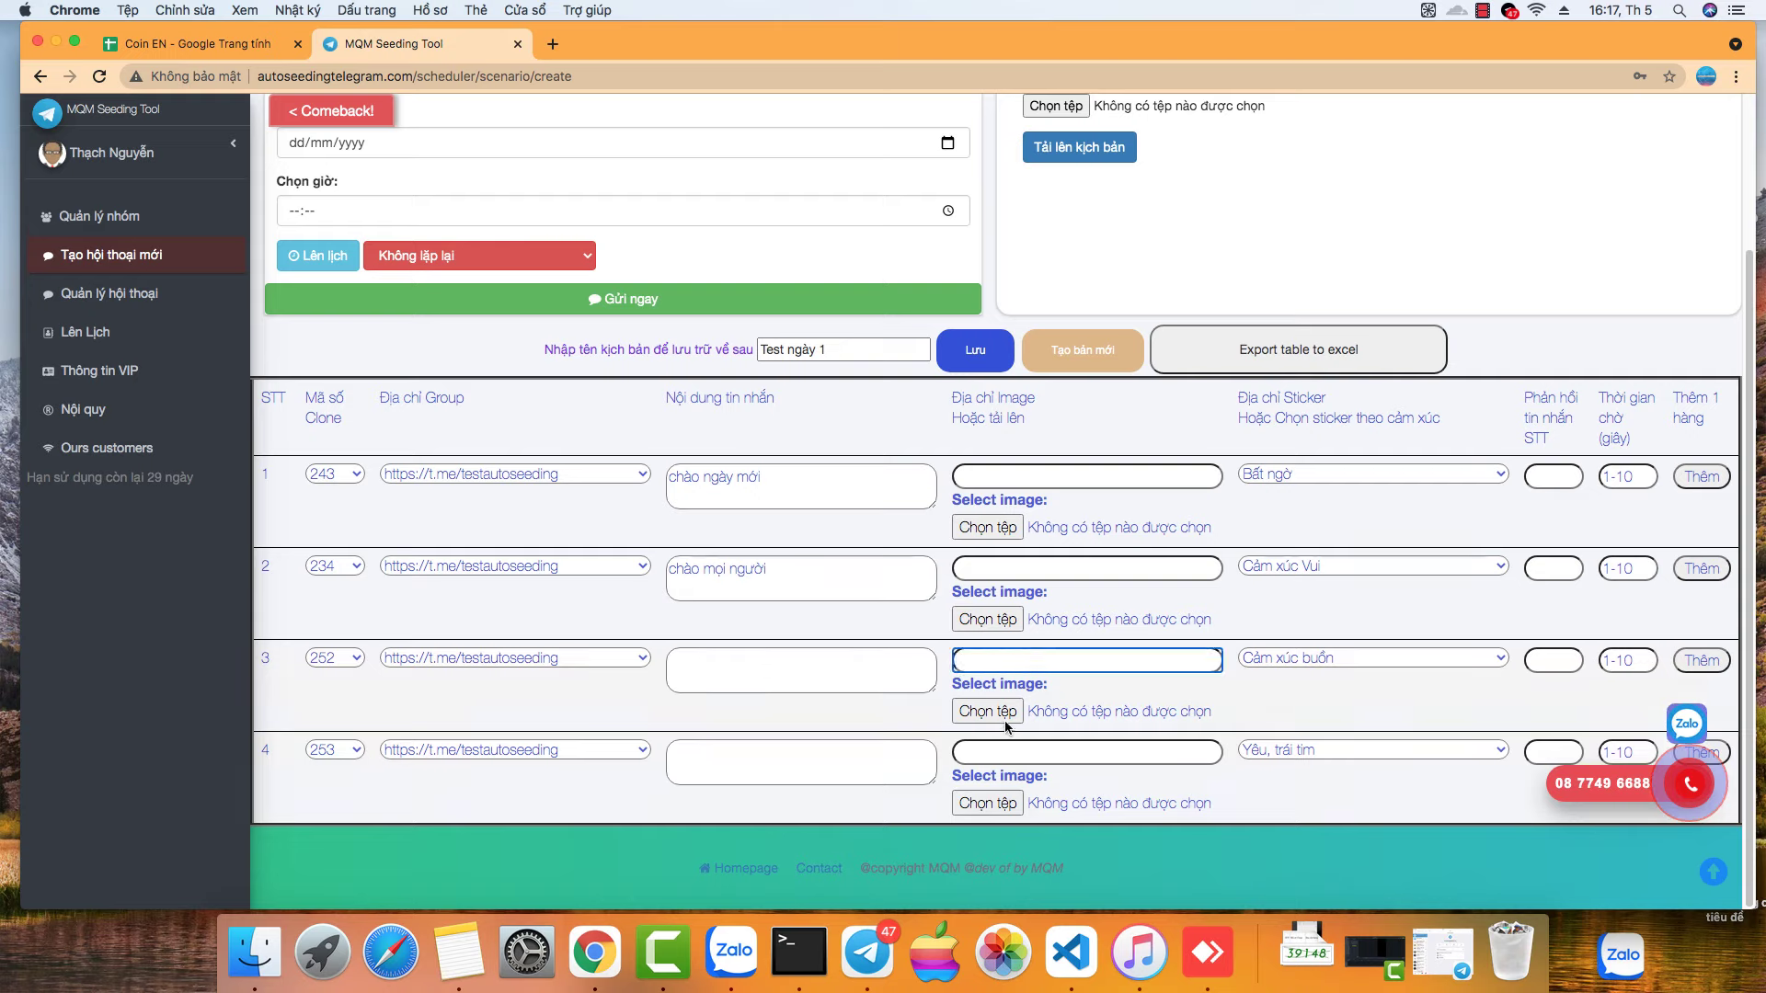
left_click(1001, 714)
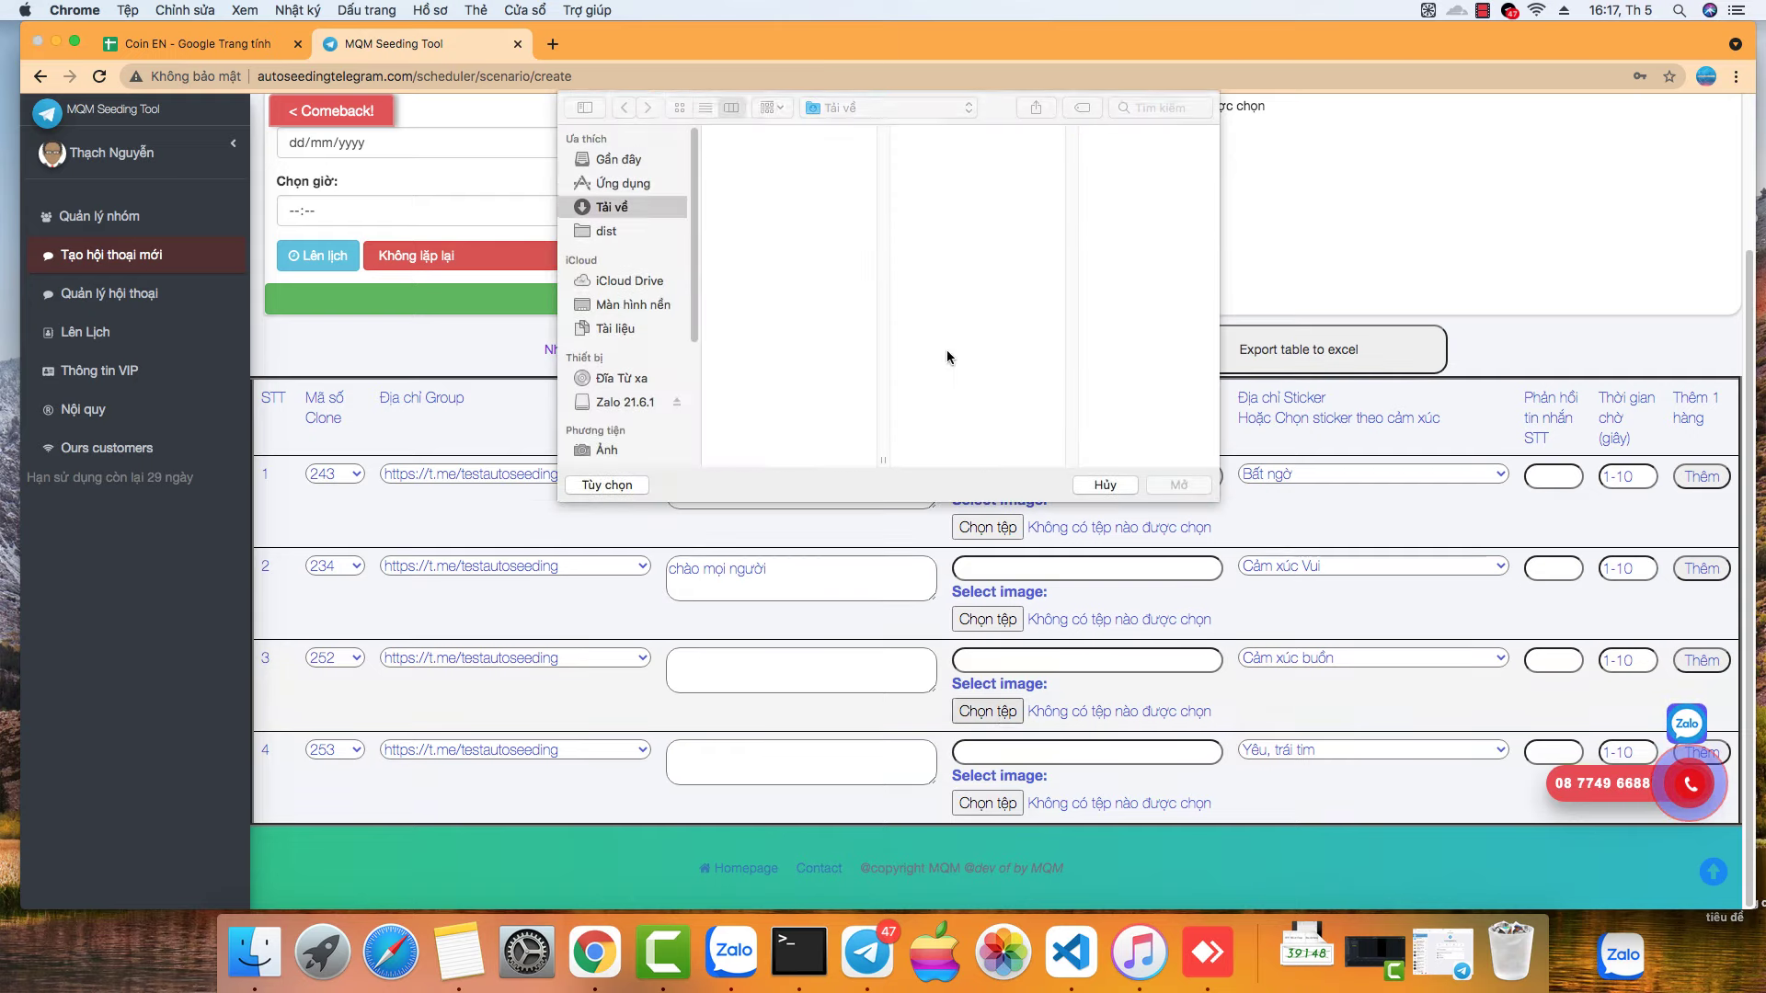
double_click(793, 233)
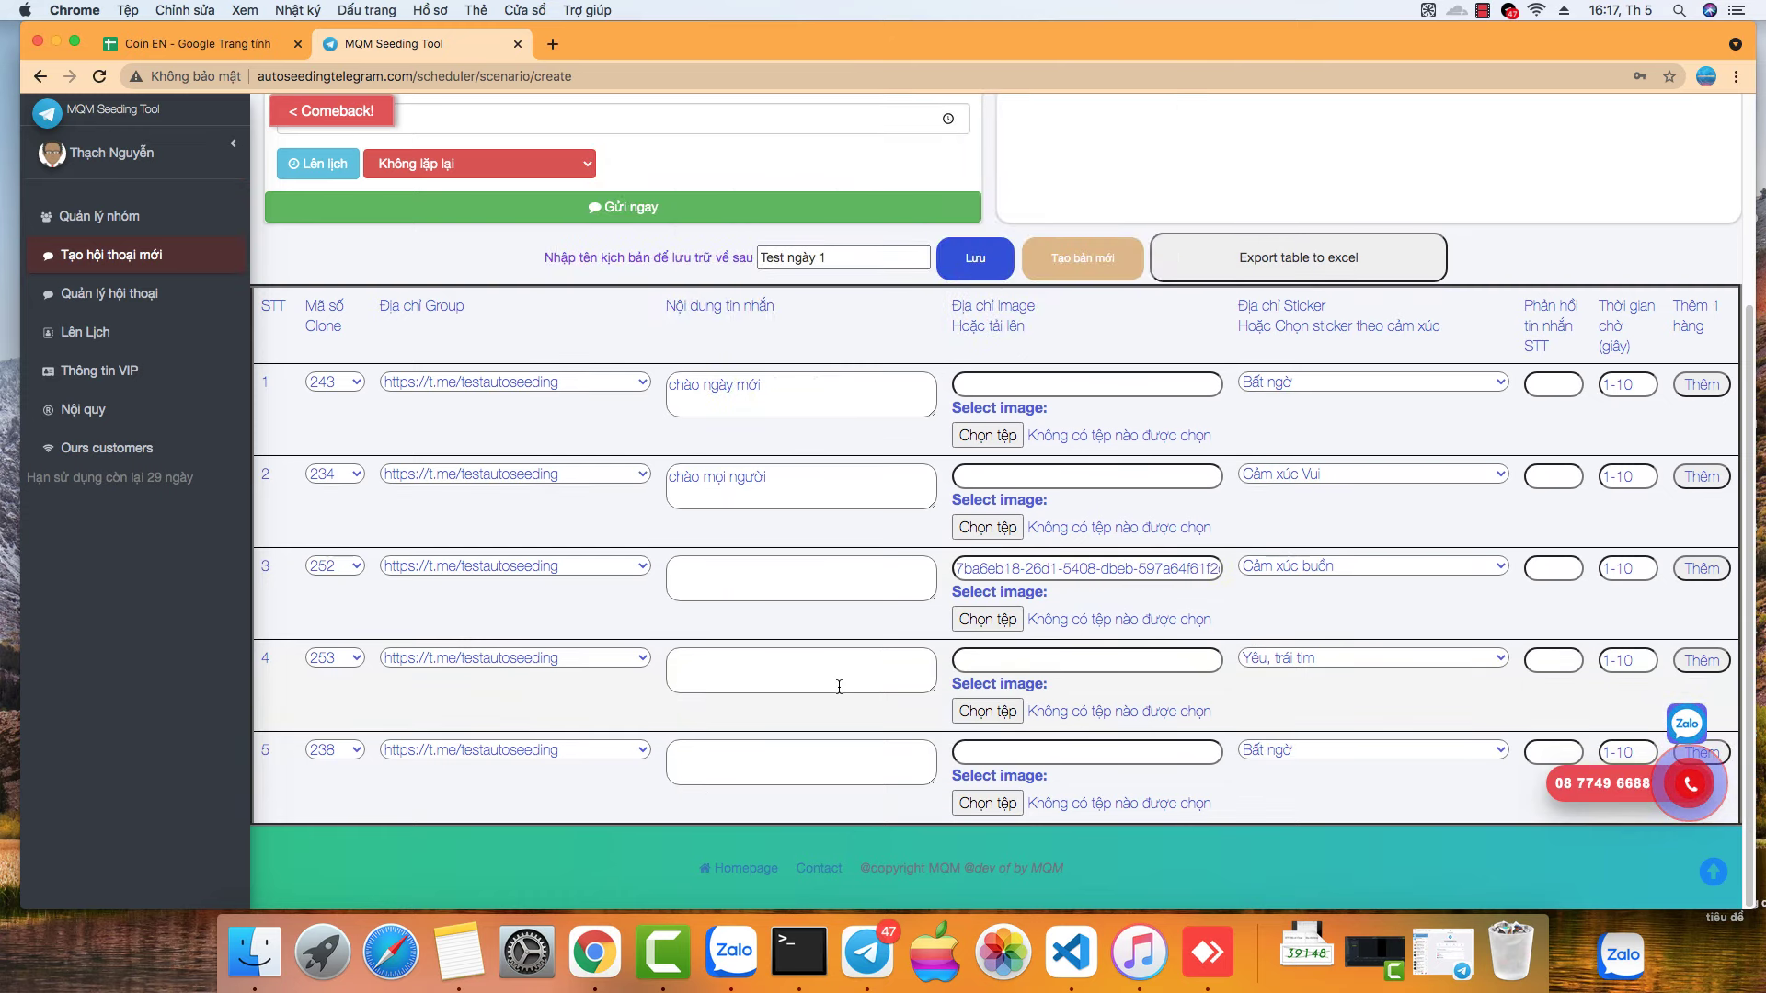
left_click(1298, 666)
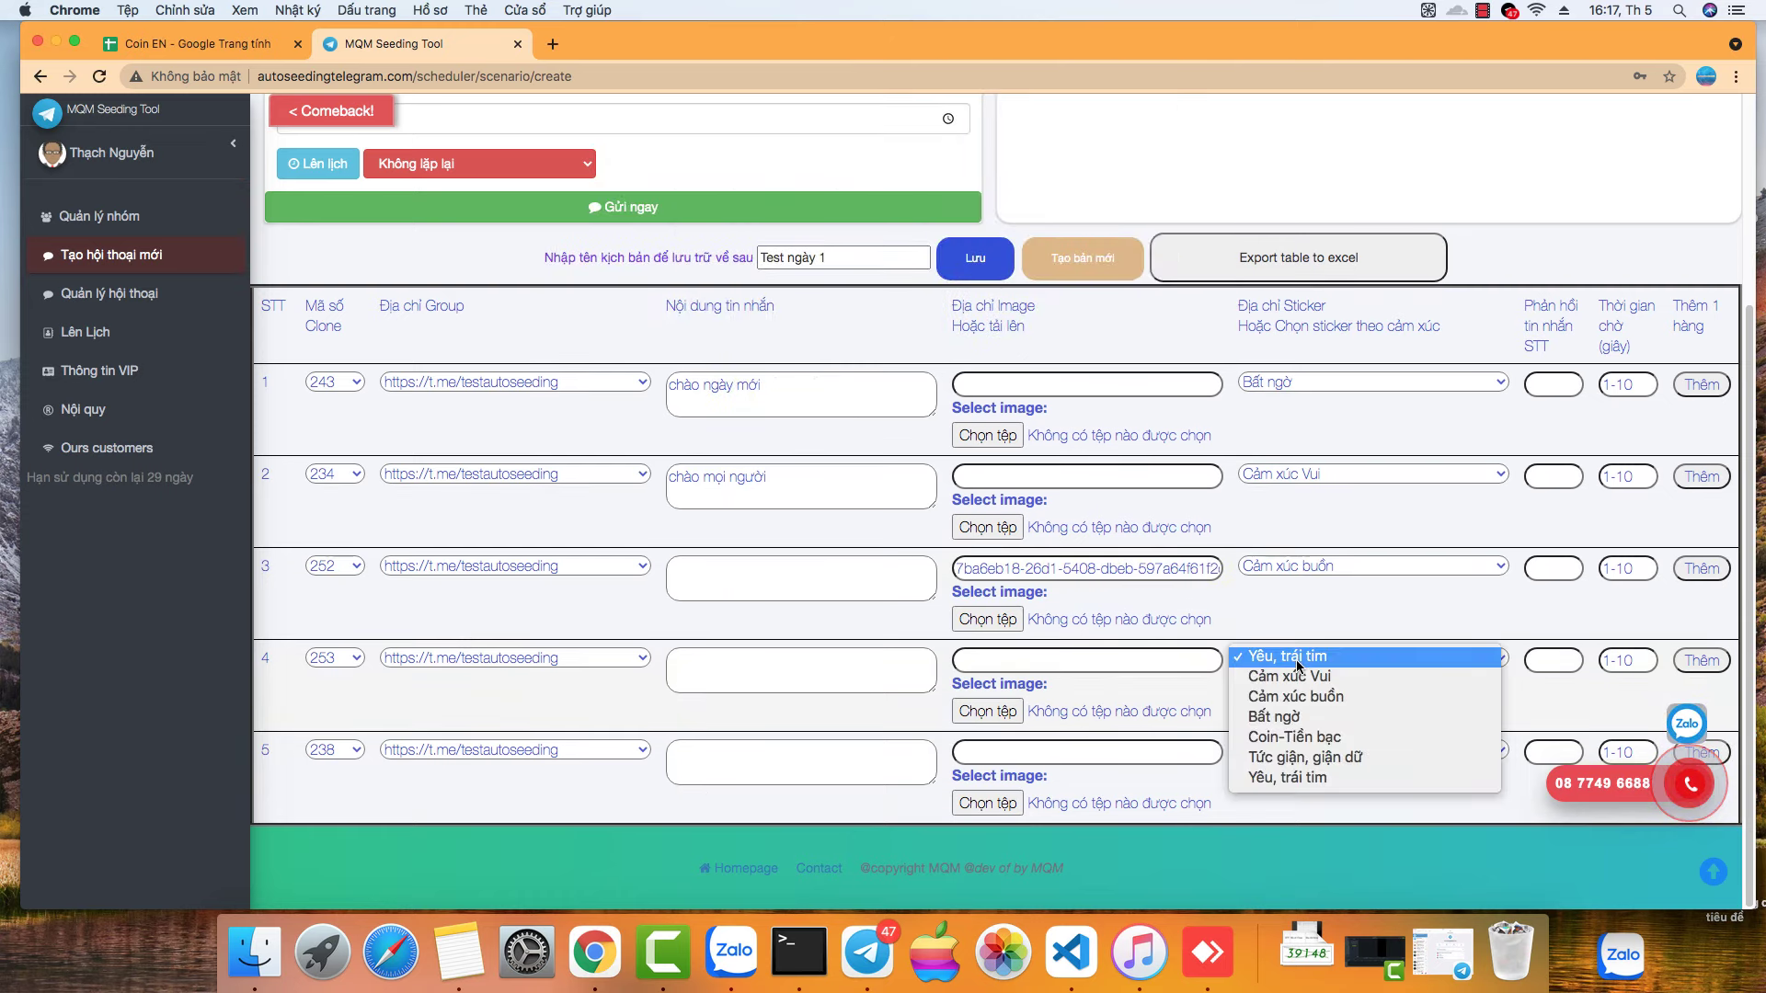
left_click(1292, 718)
Step: Enter "hello" as the message in rows 5 and 7, and make row 7 reply to message 2
left_click(791, 651)
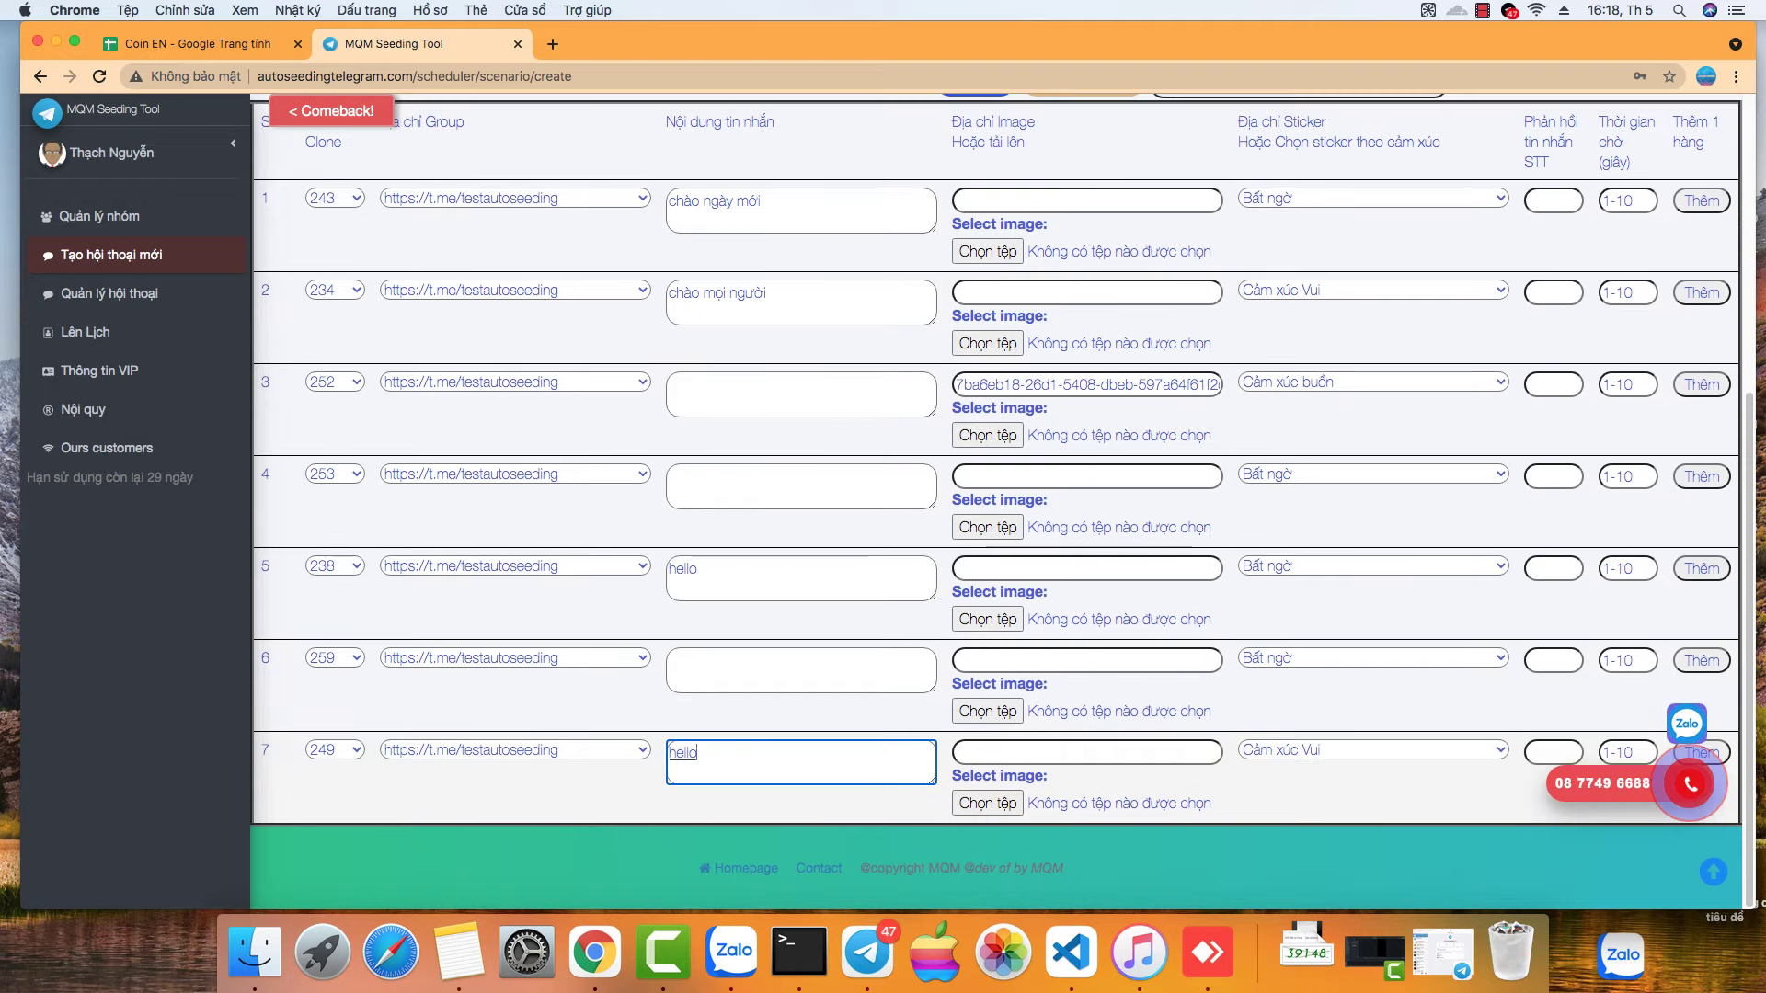
left_click(1542, 753)
type("2")
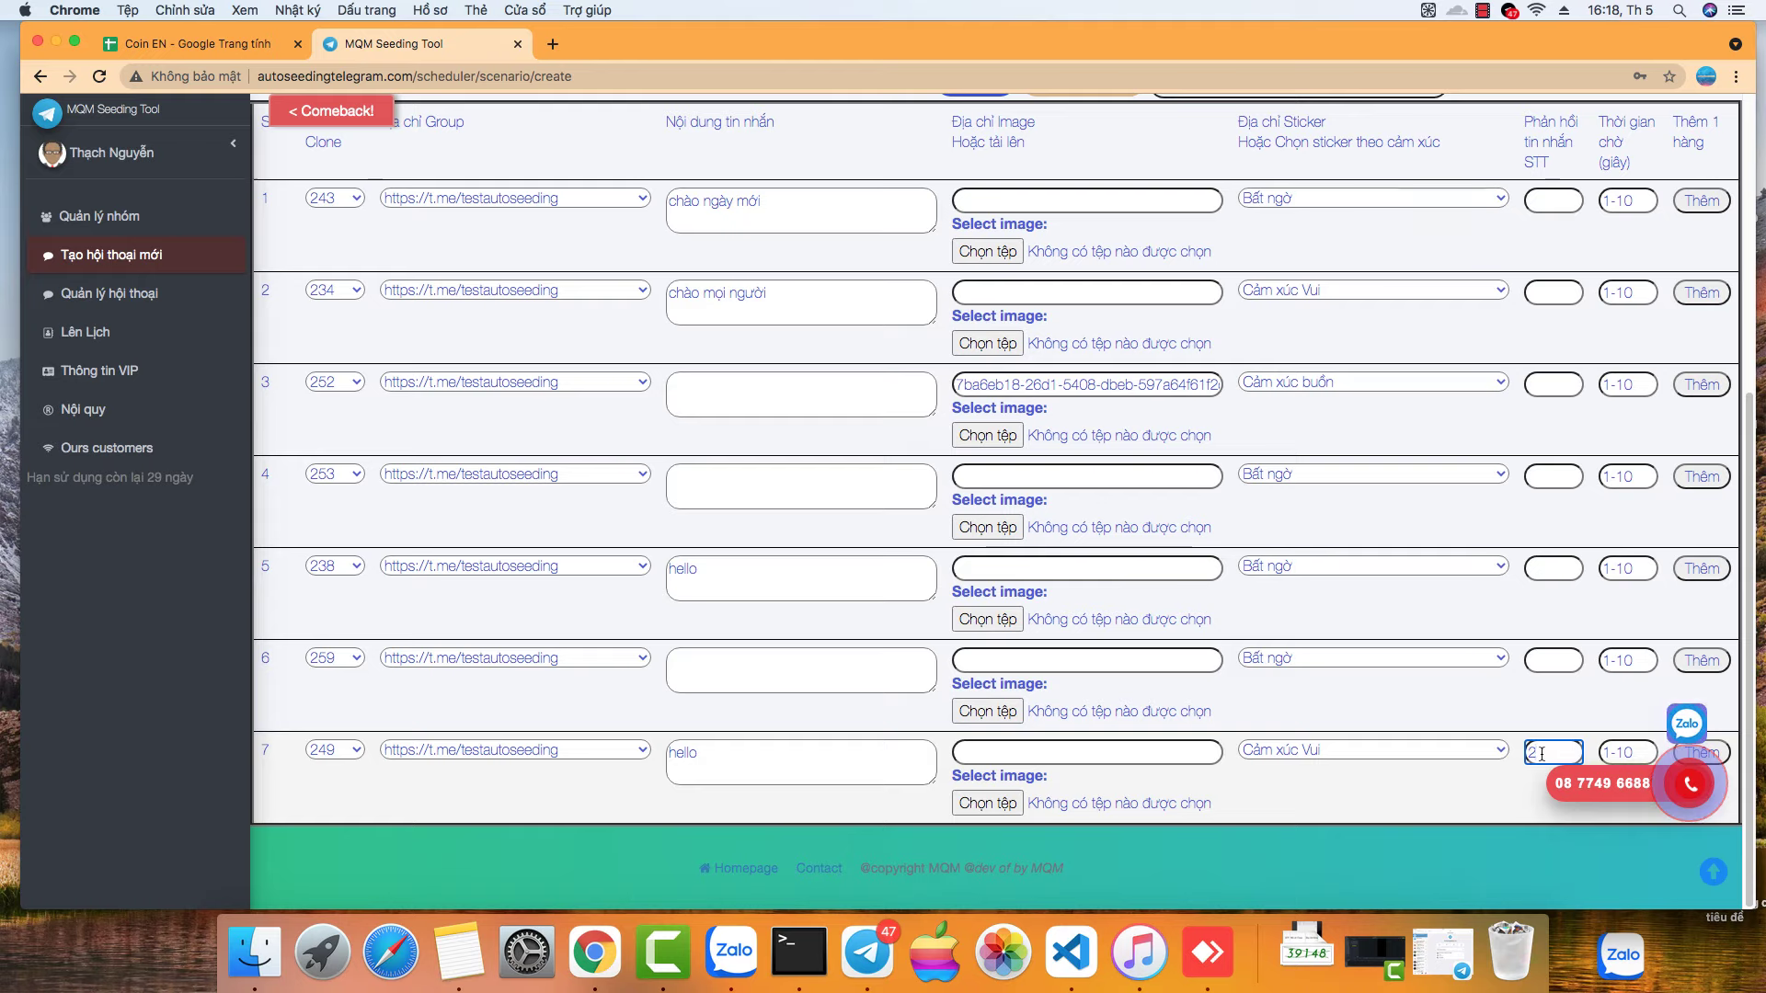
Step: Enter "hello" as row 6's message and save the conversation script
left_click(723, 679)
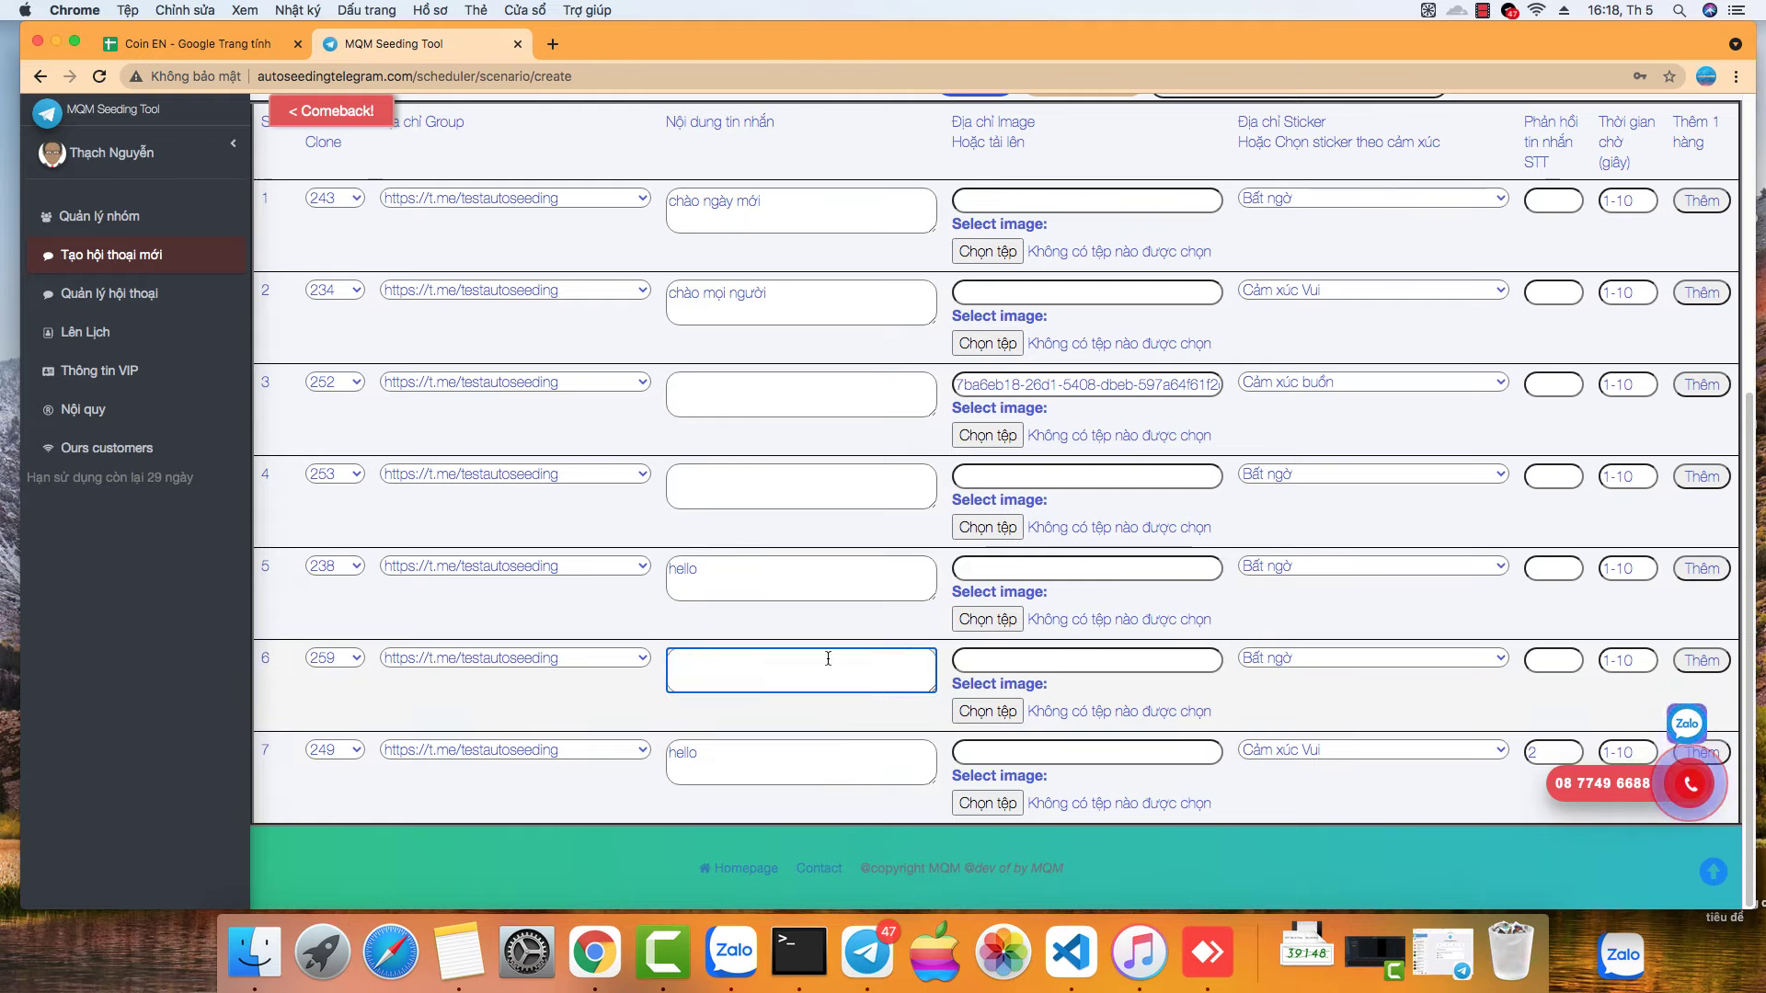
left_click(1558, 659)
left_click(804, 631)
type("hello")
scroll(804, 631, "up", 5)
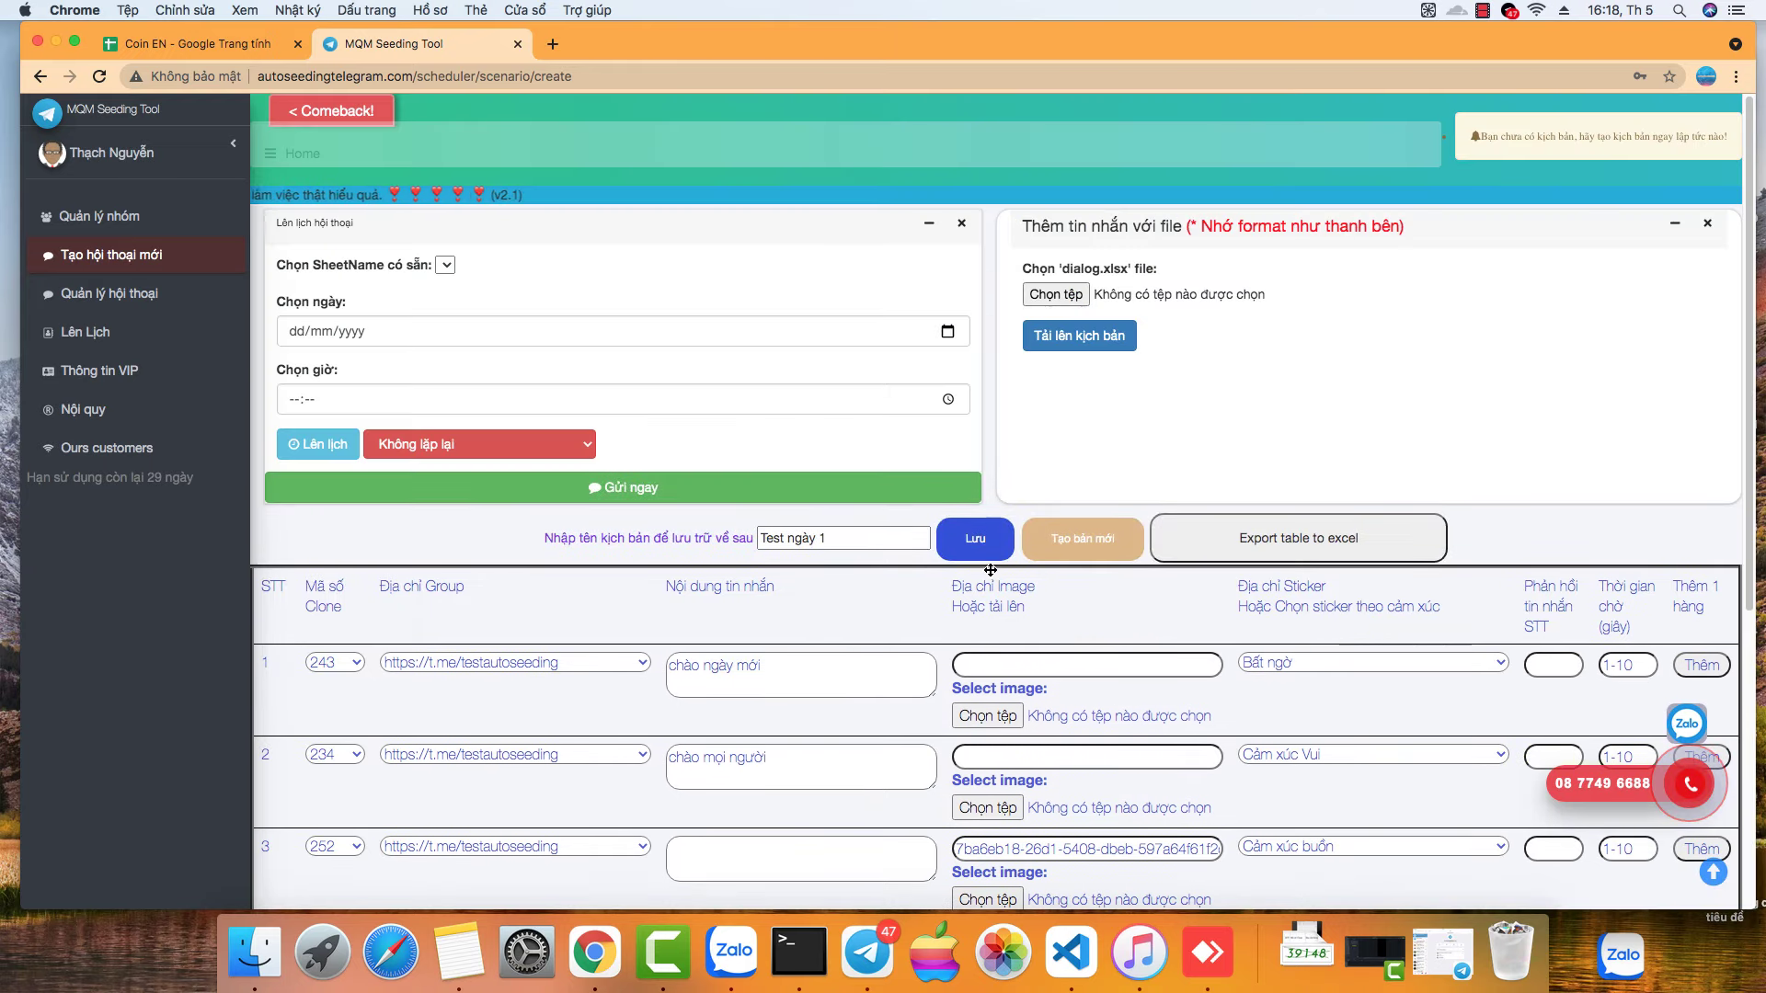
left_click(973, 538)
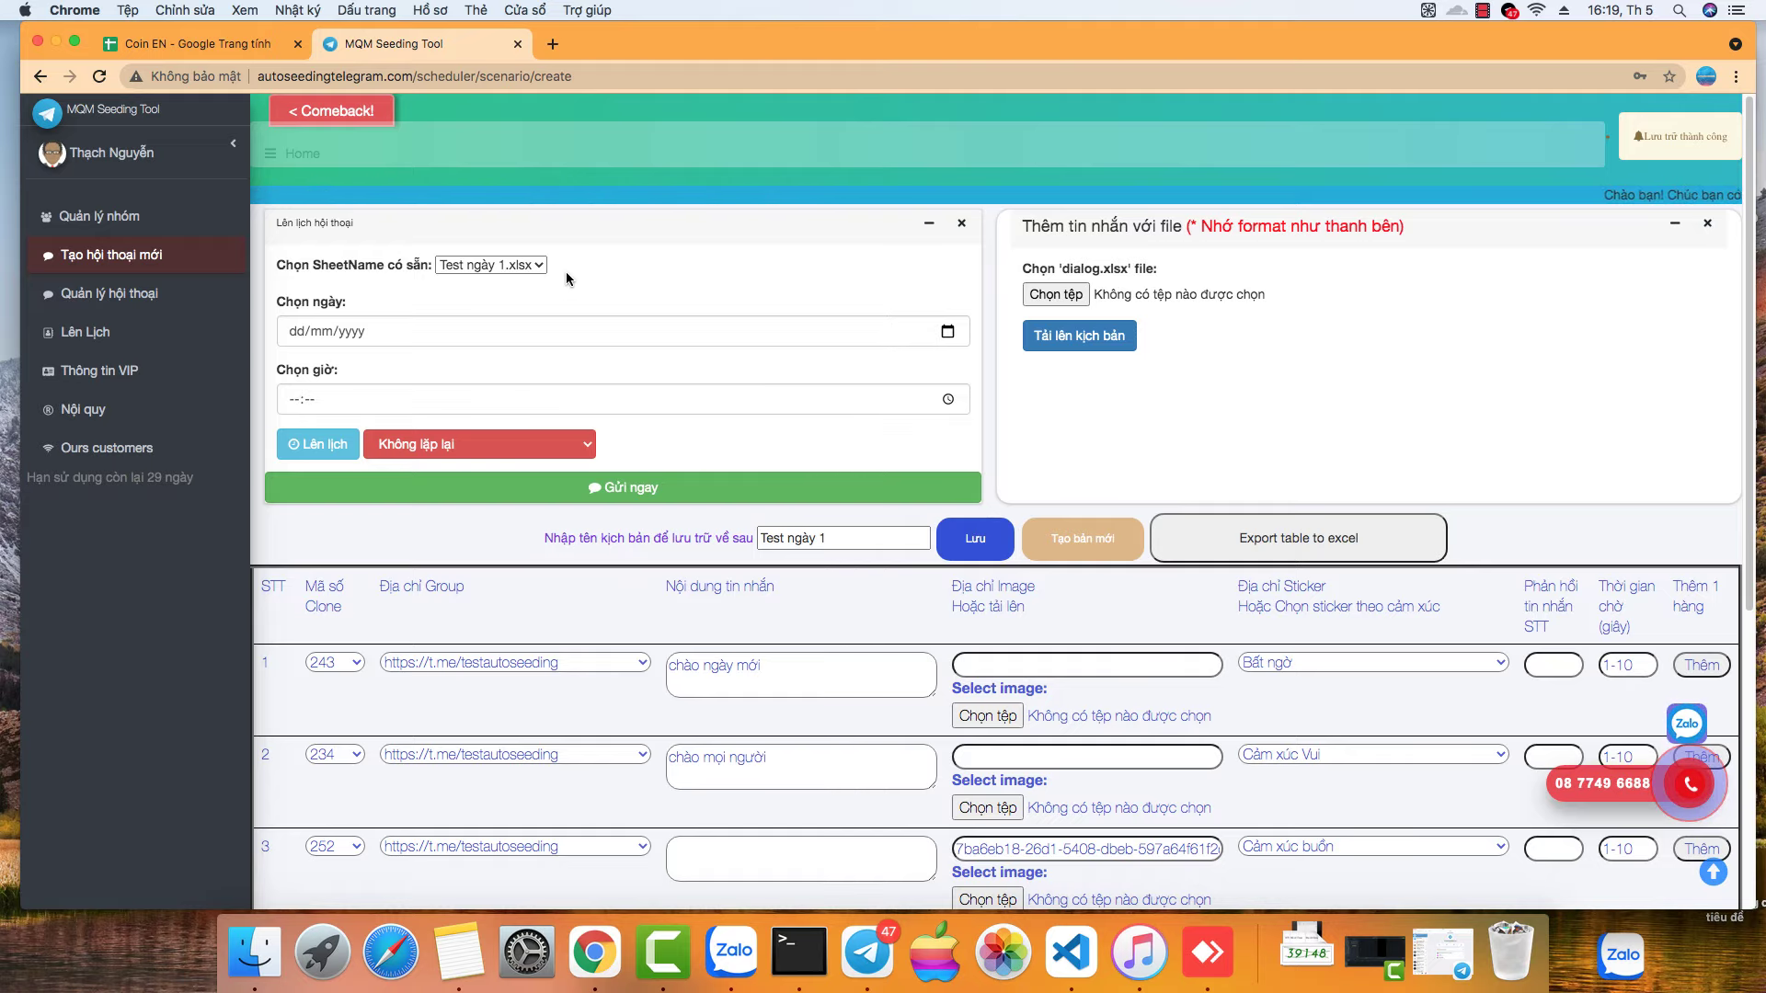
Step: Switch to the Coin EN spreadsheet in Google Sheets and make an editable copy of it
left_click(230, 44)
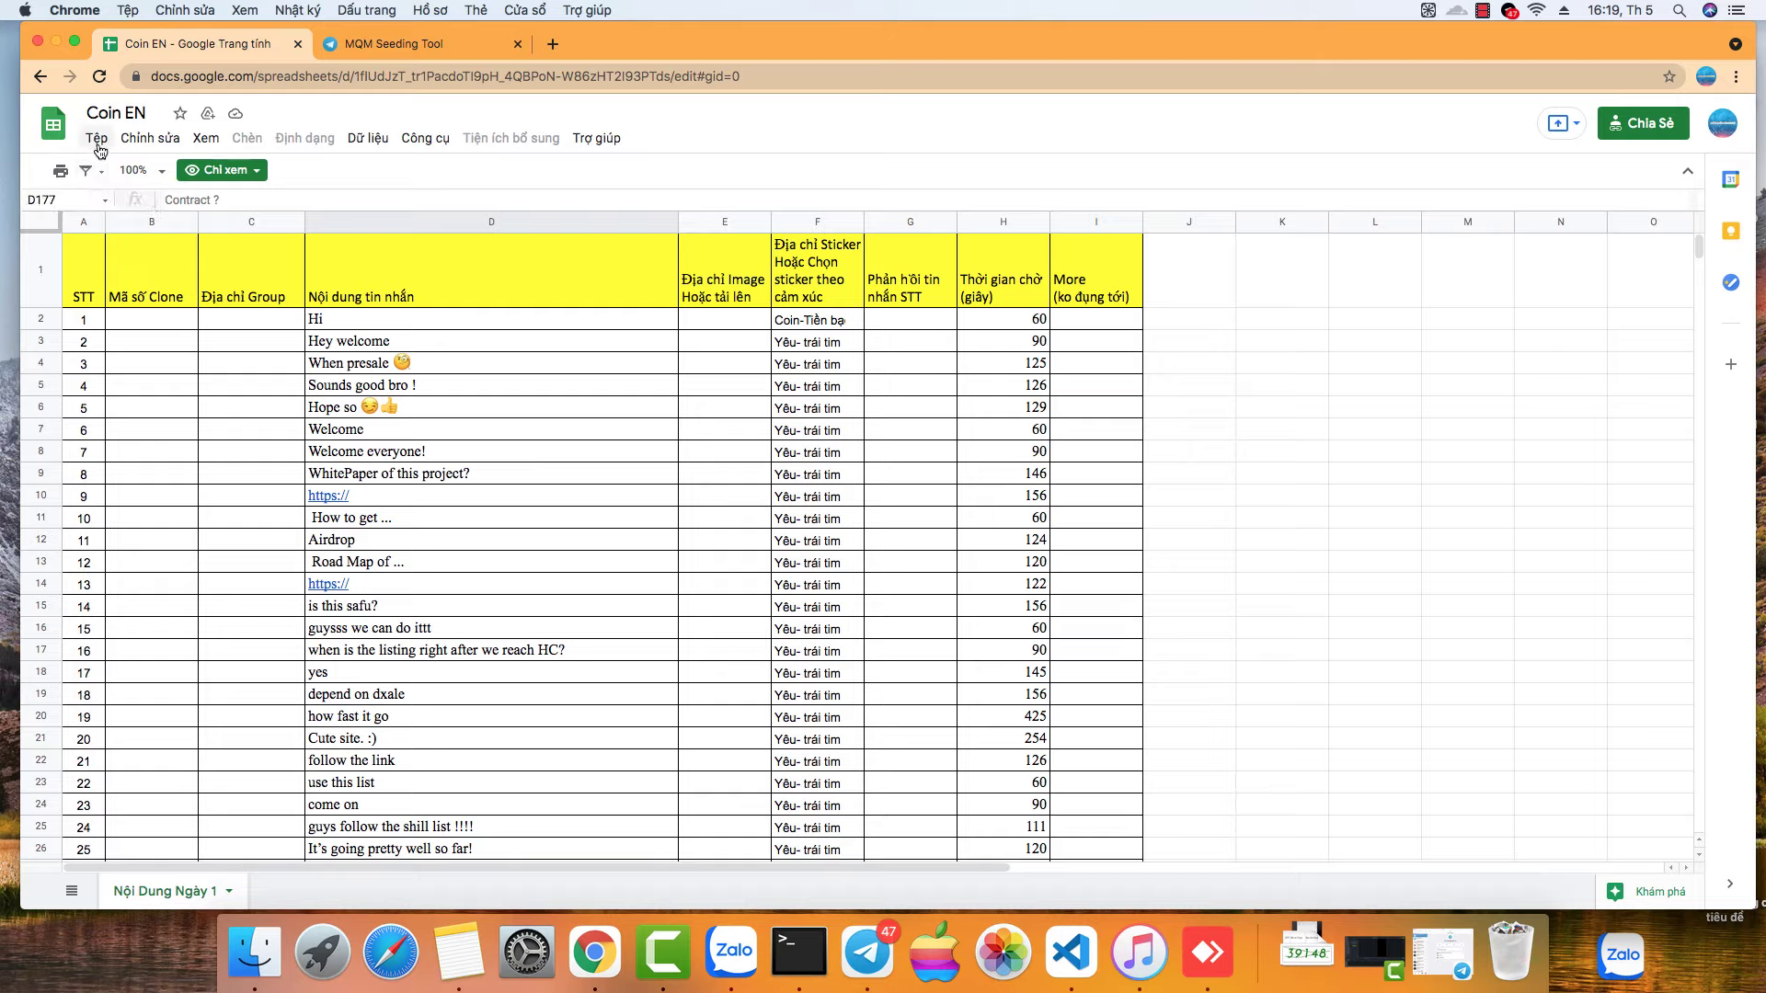
left_click(96, 140)
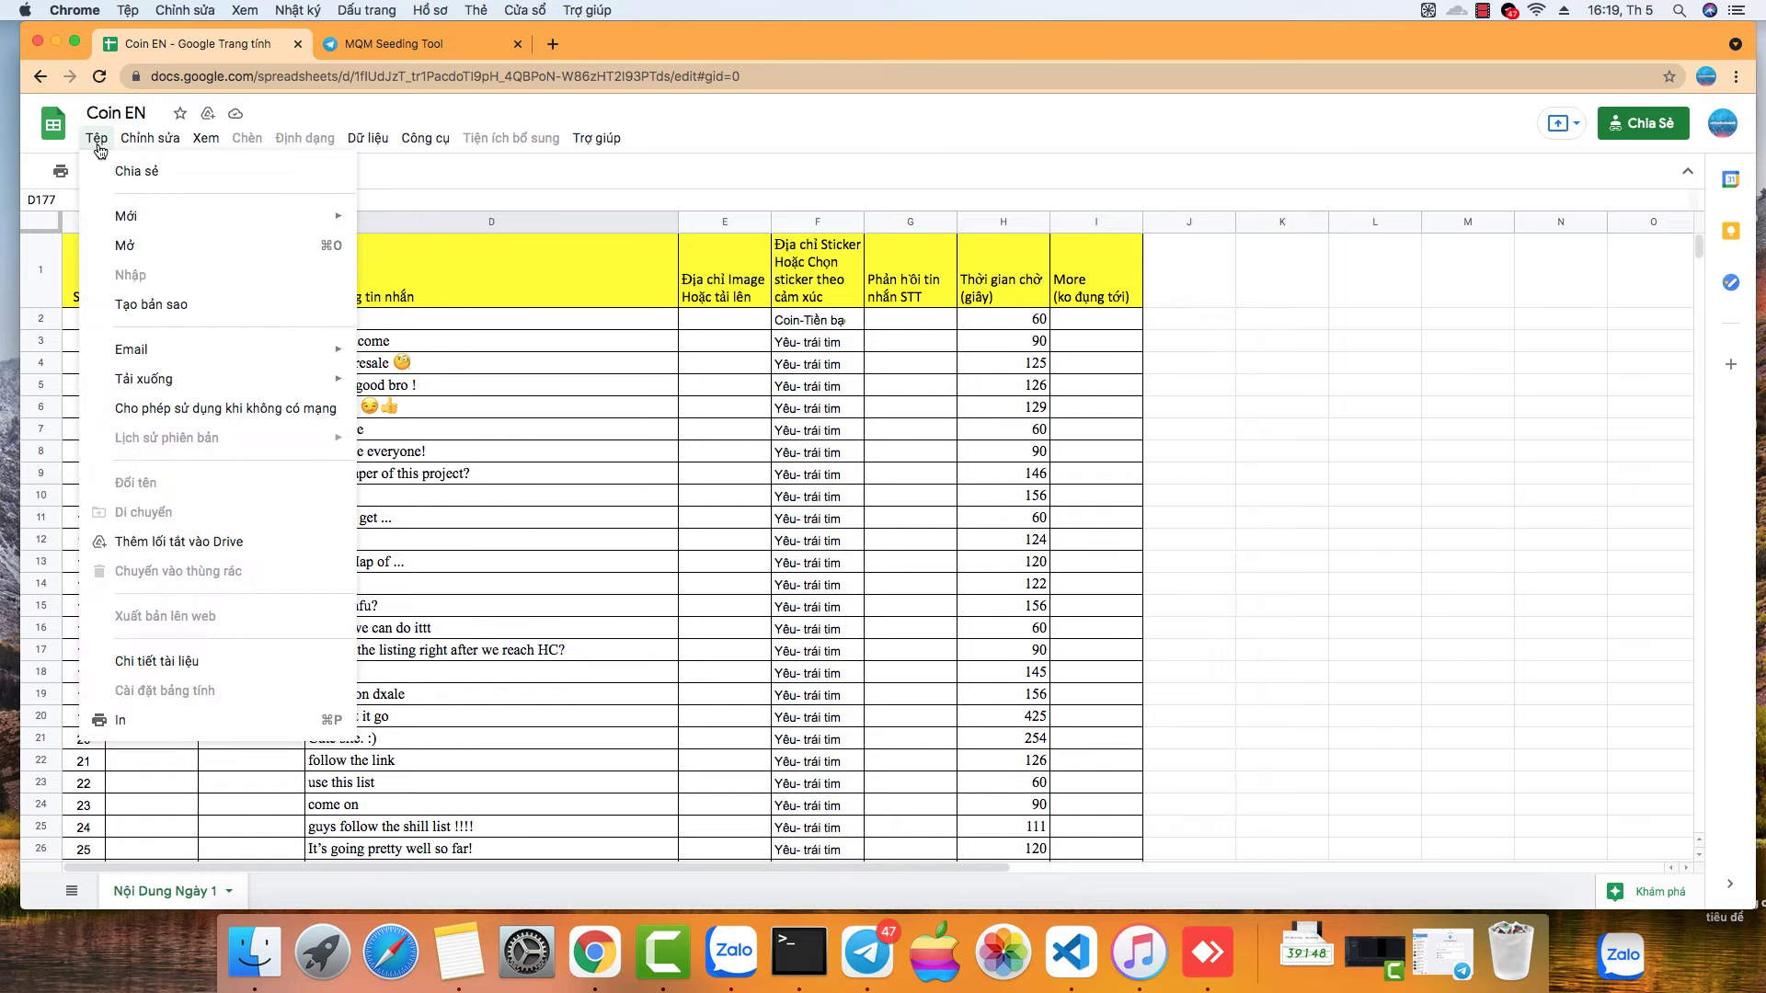
left_click(187, 316)
left_click(1005, 618)
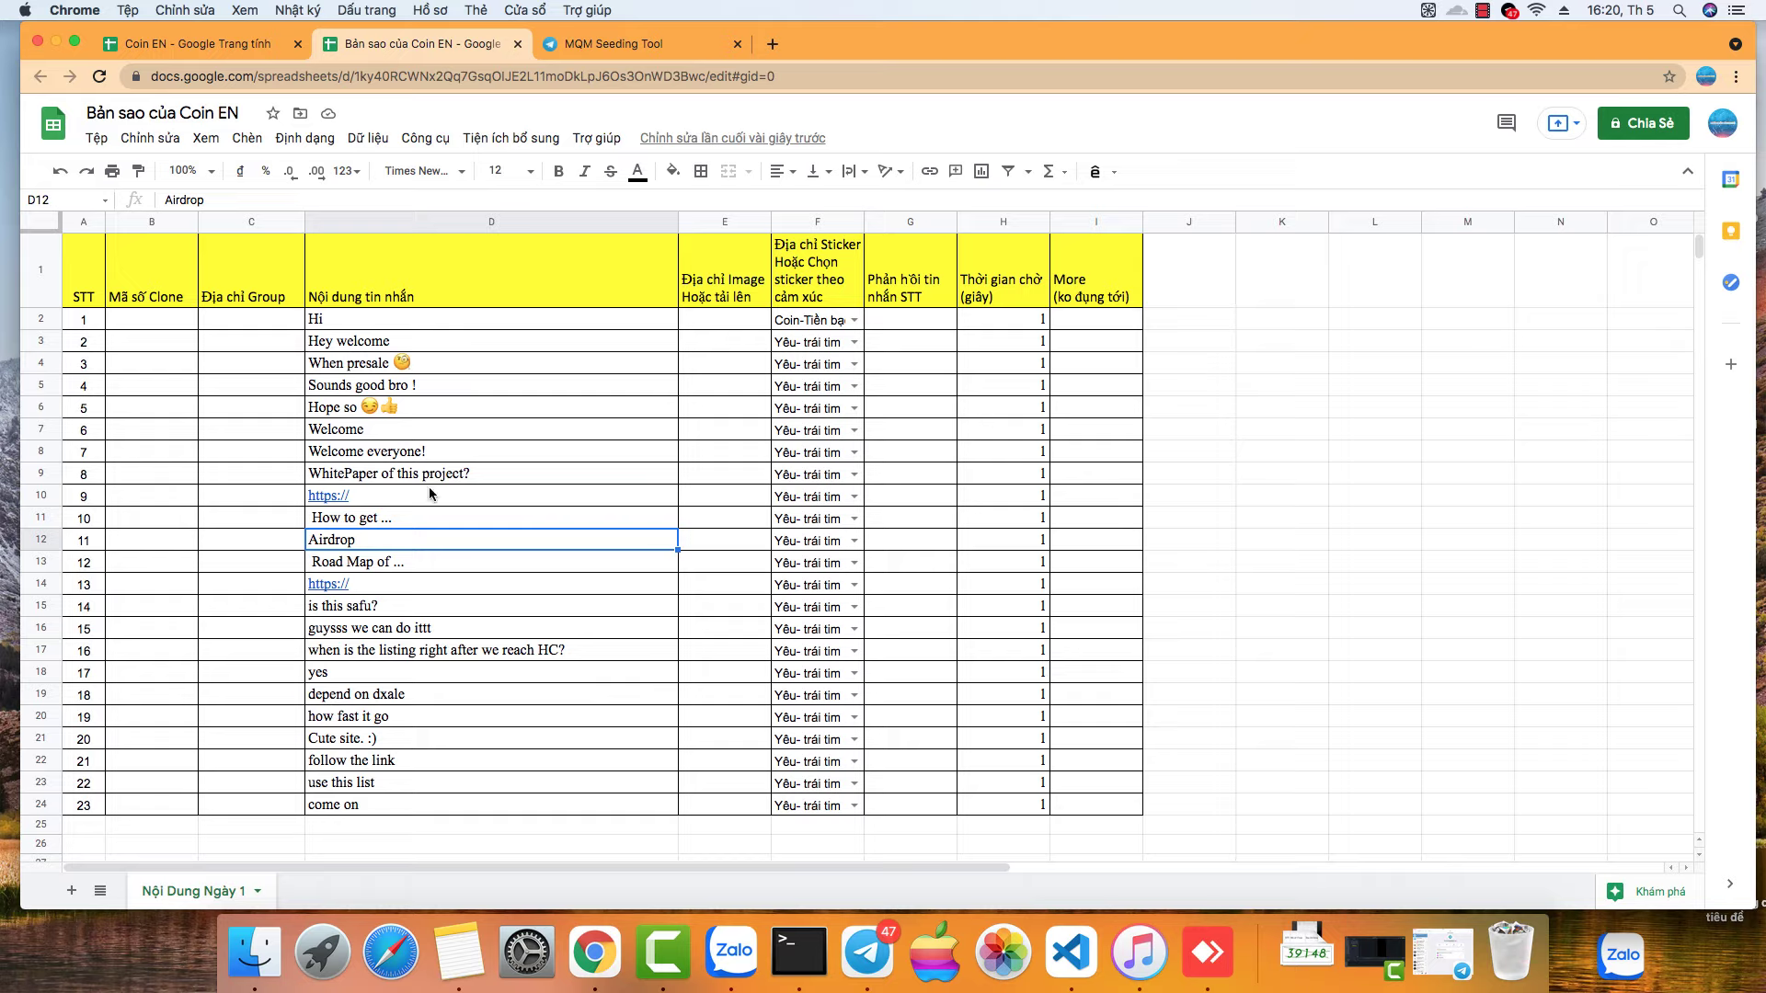
Step: Clear the link message in cell D10 and set that row's sticker to Coin-Tiền bạc
left_click(410, 499)
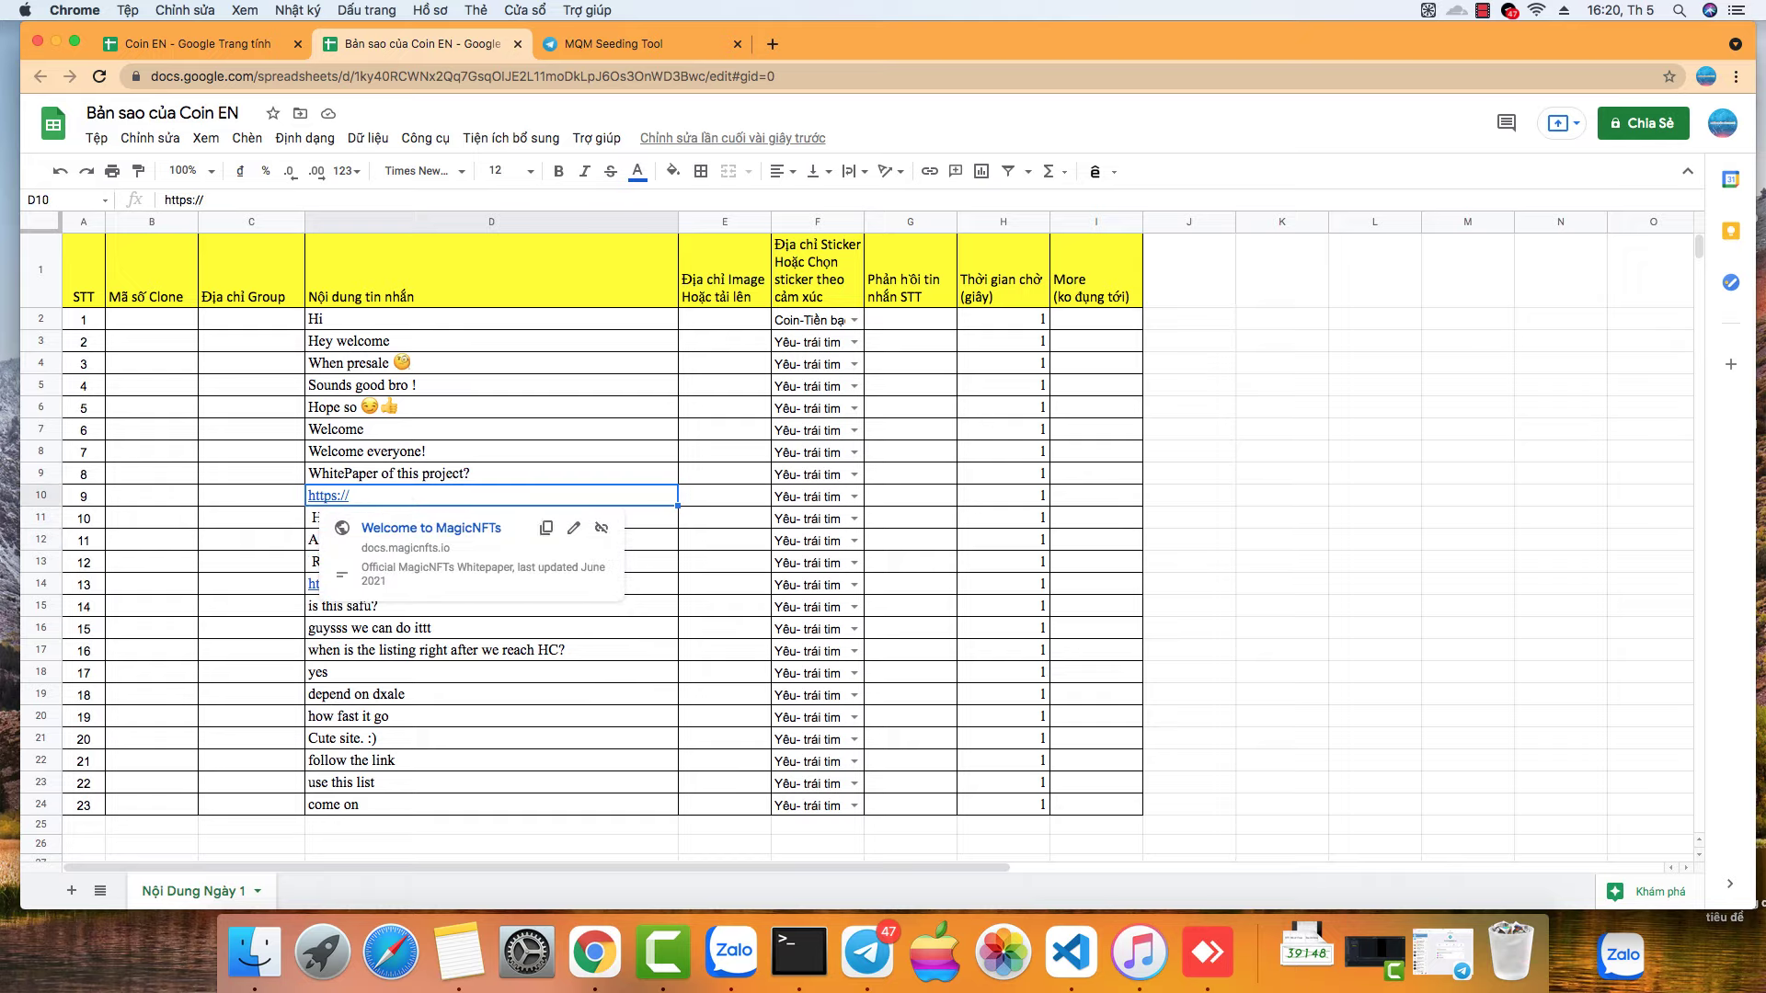
left_click(814, 496)
left_click(854, 496)
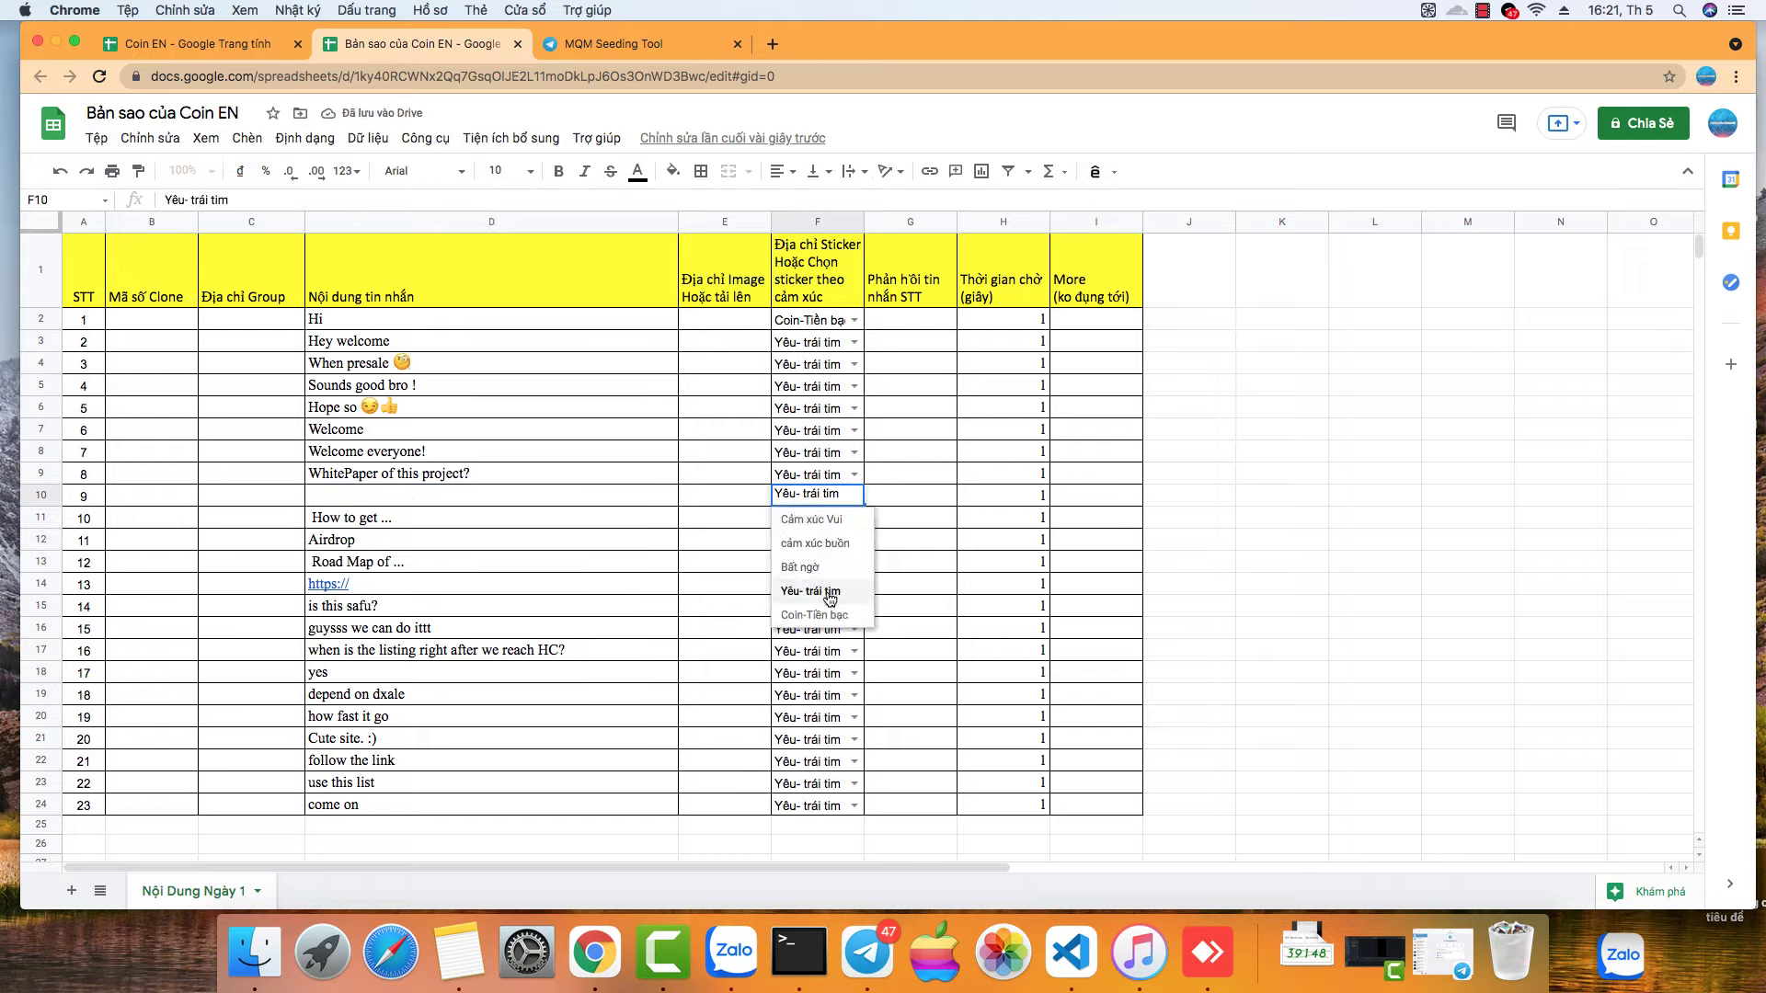
left_click(815, 615)
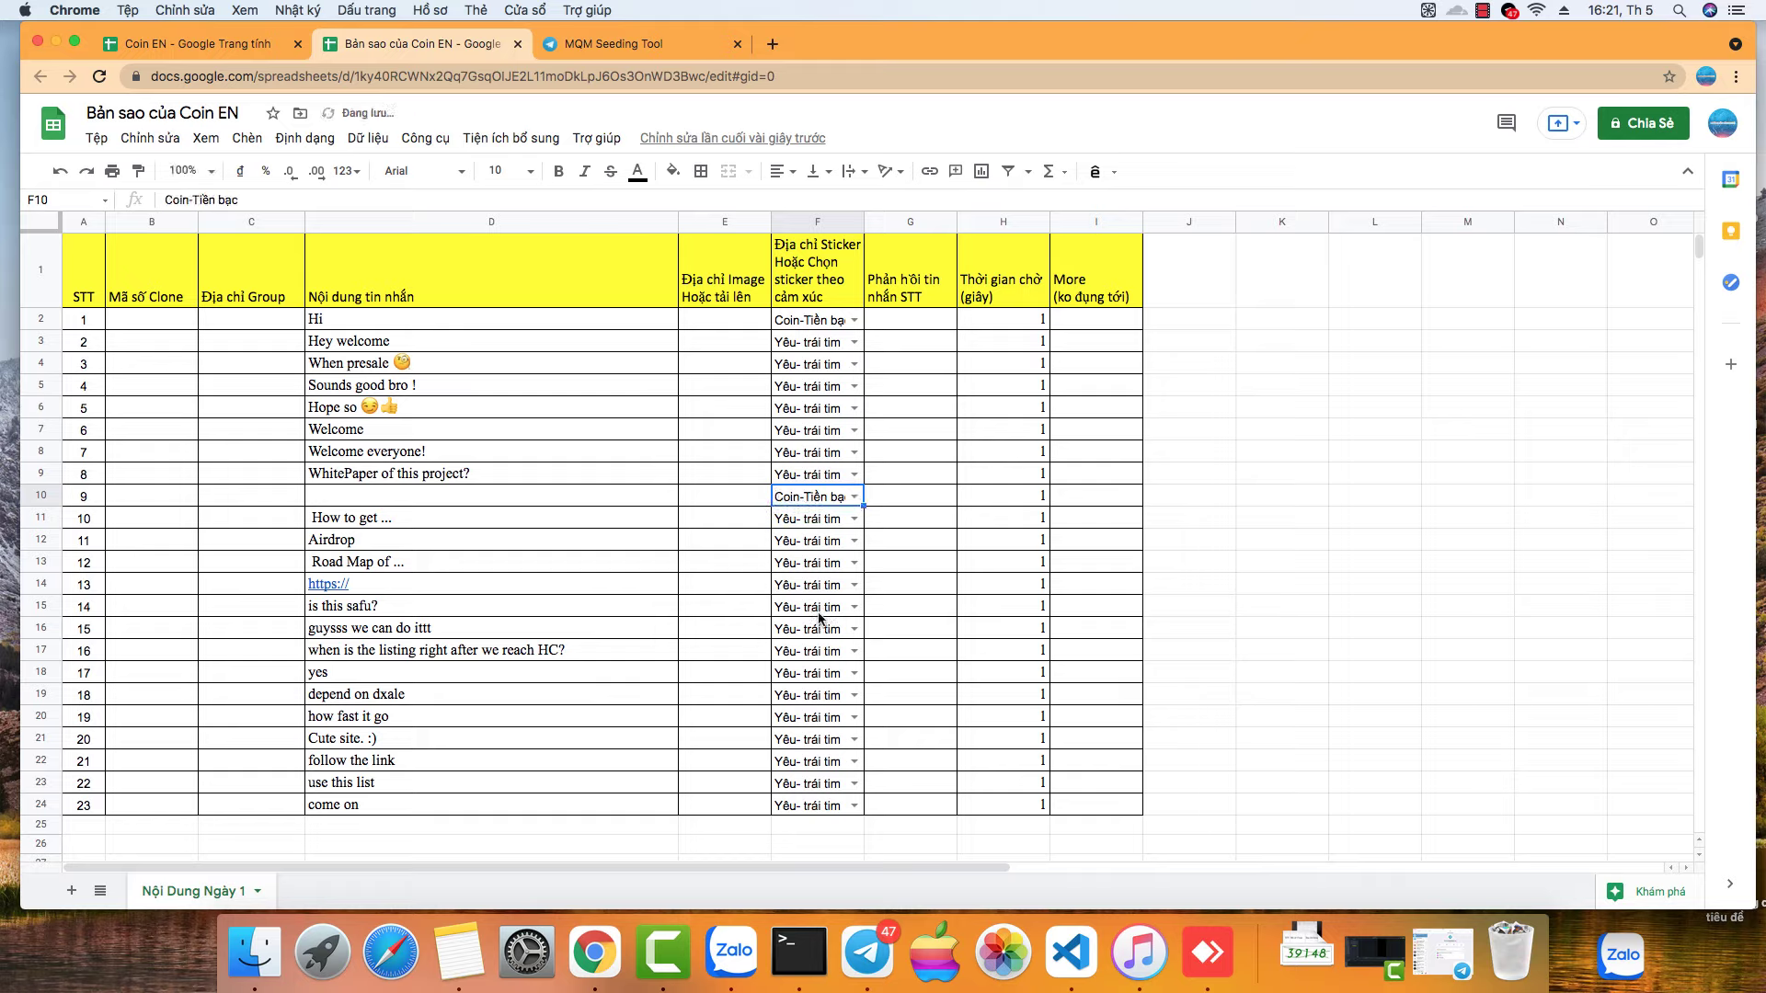
Step: Make message 17 reply to message 4 by entering 4 in cell G18
left_click(902, 681)
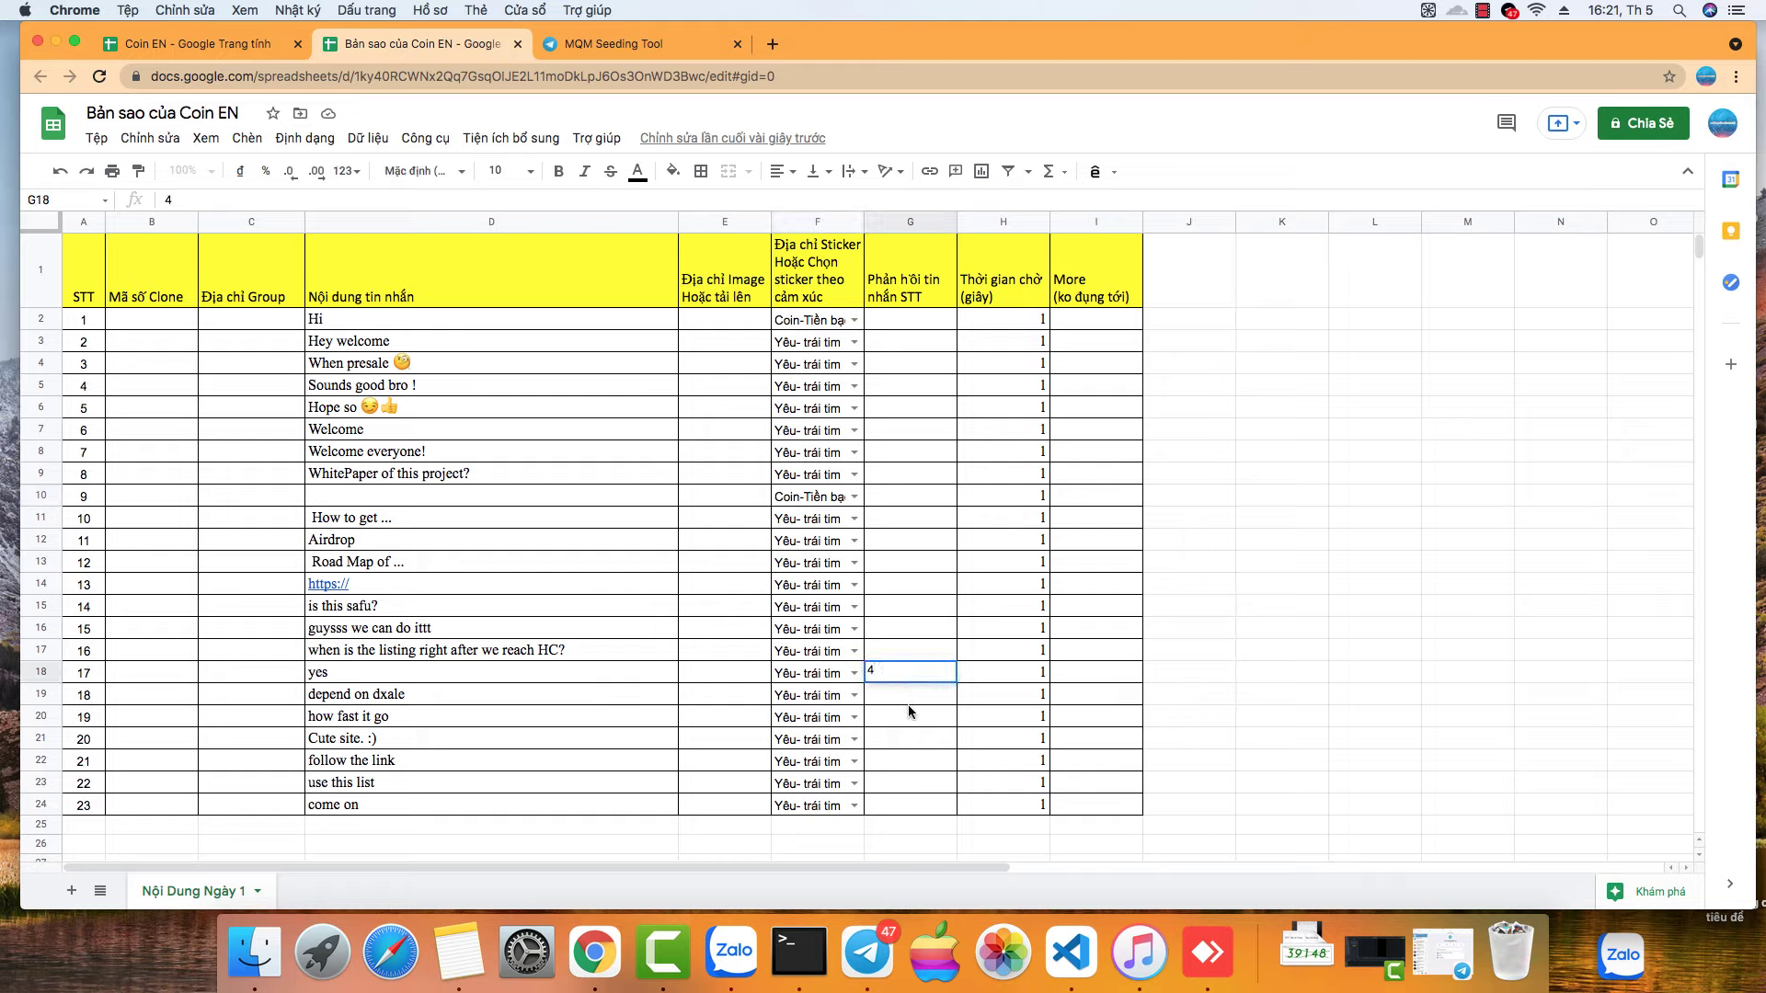
key("Return")
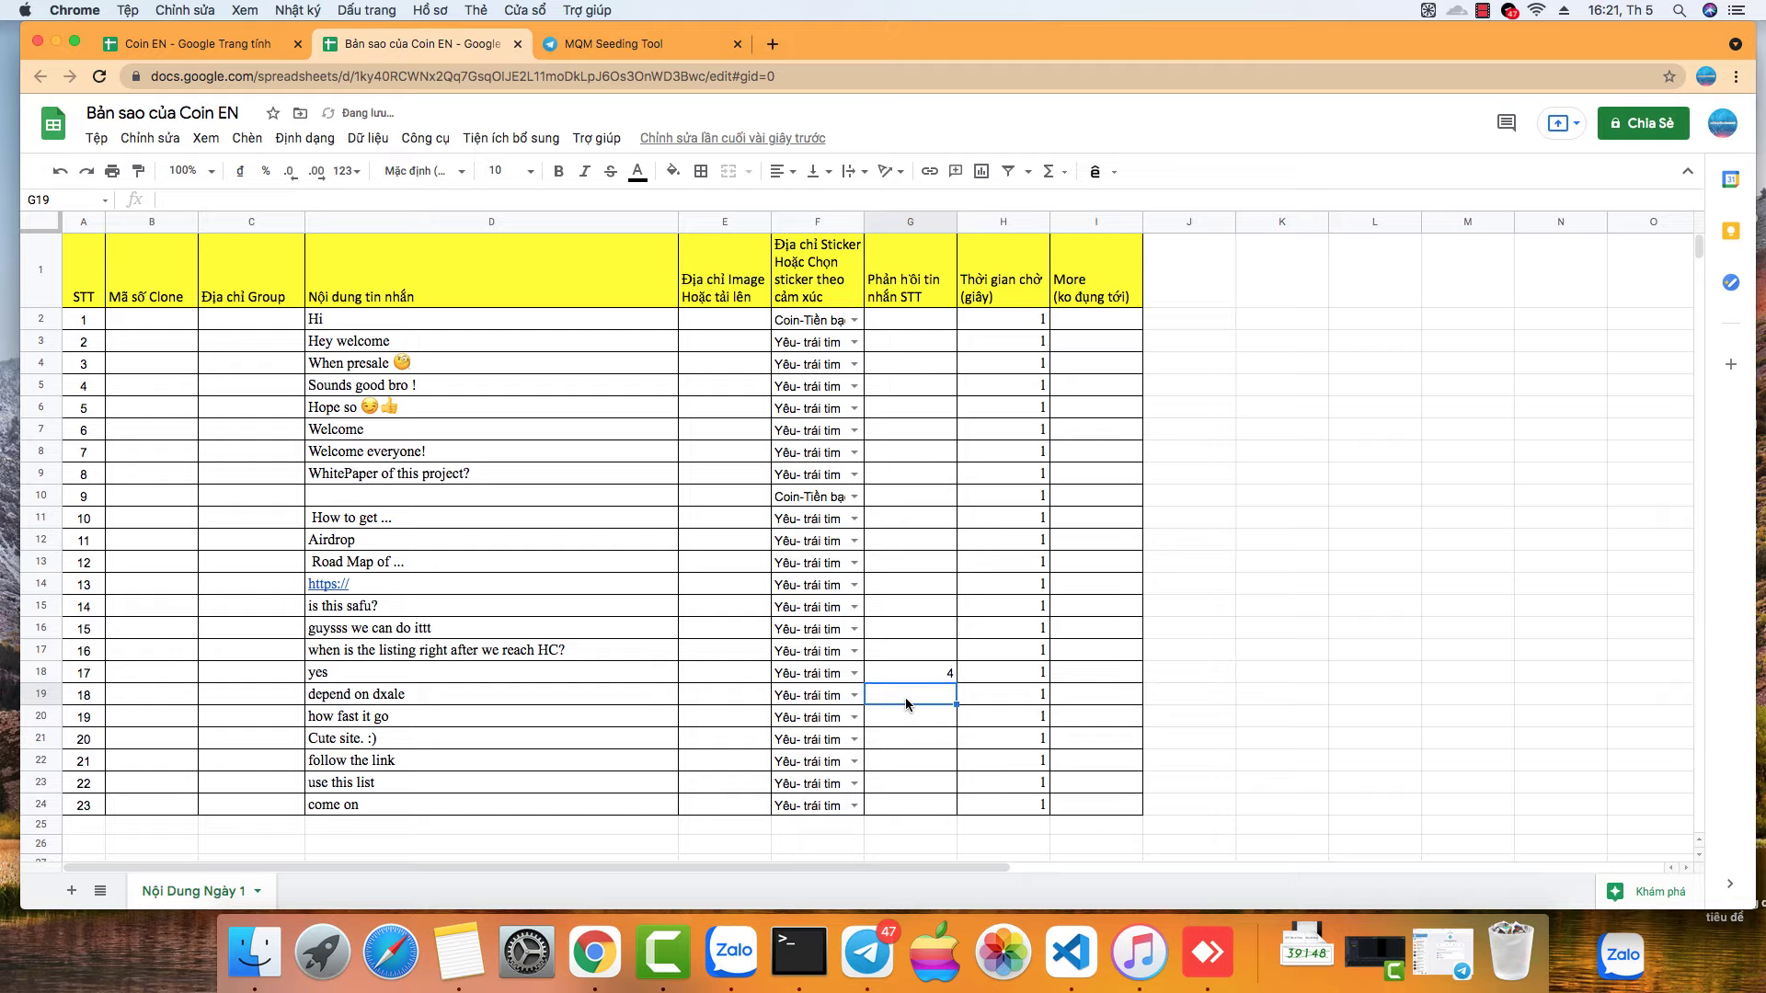
Step: Make message 18 reply to message 5 and message 19 reply to message 1 in the reply column
type("5")
key("Return")
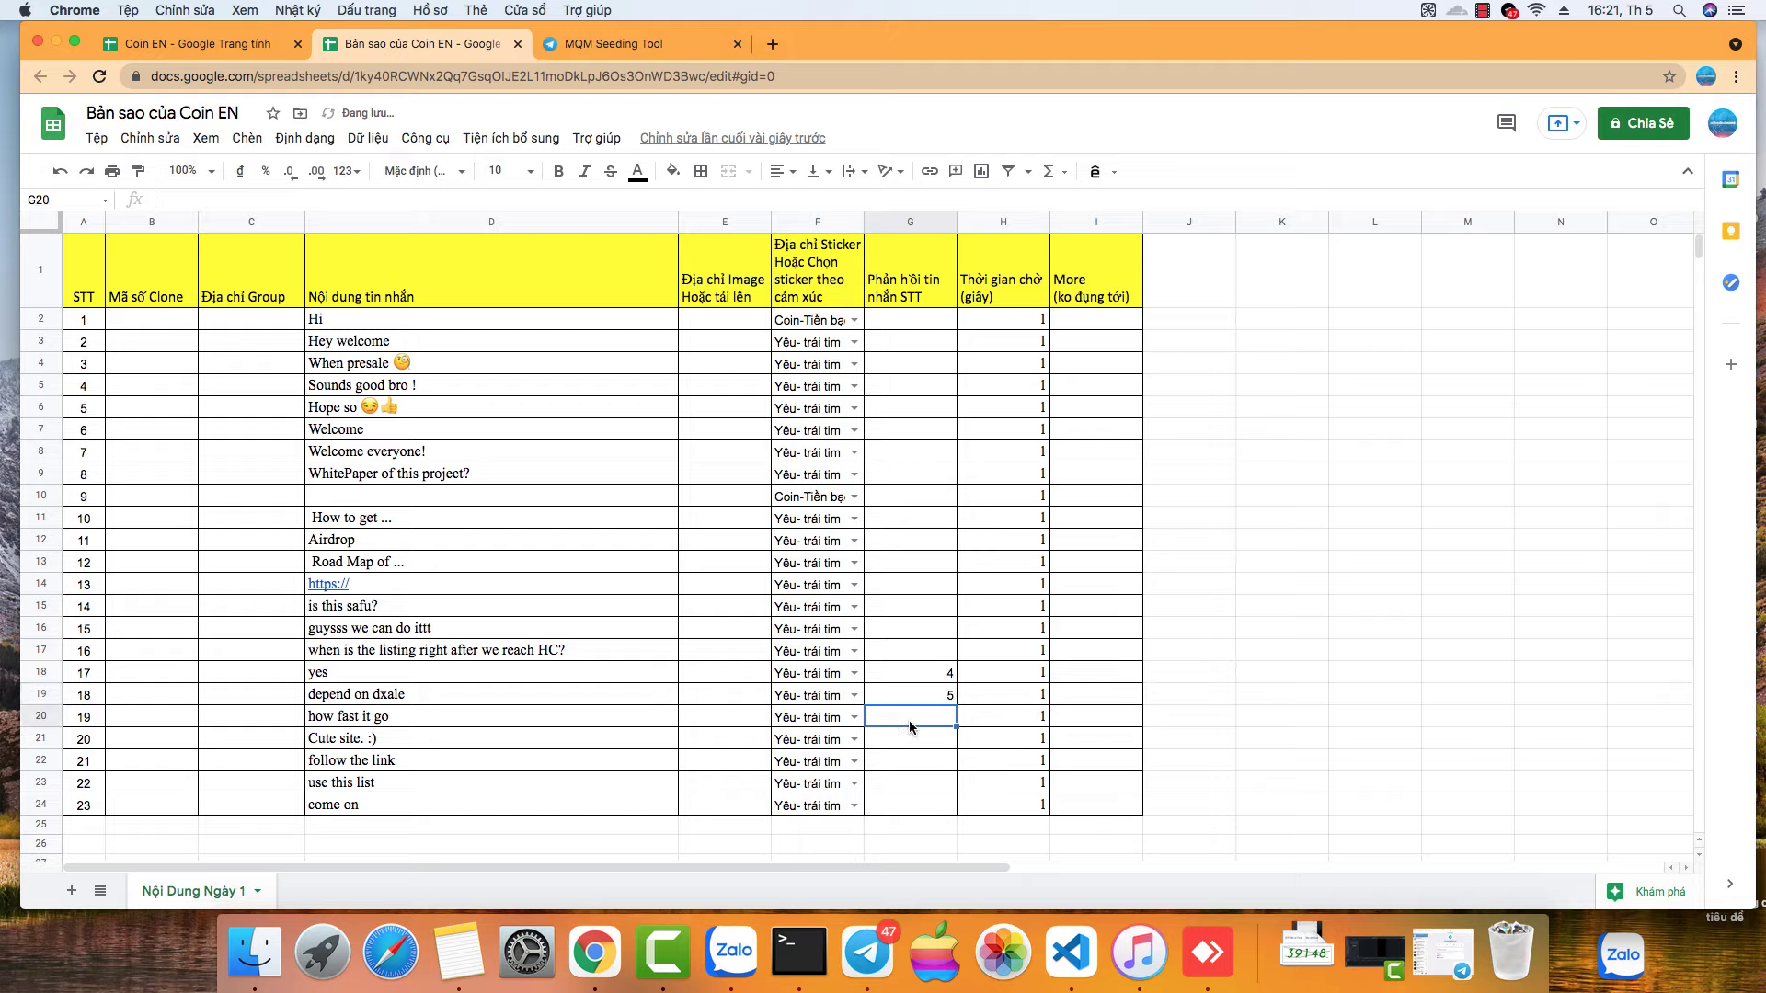
type("1")
left_click(908, 767)
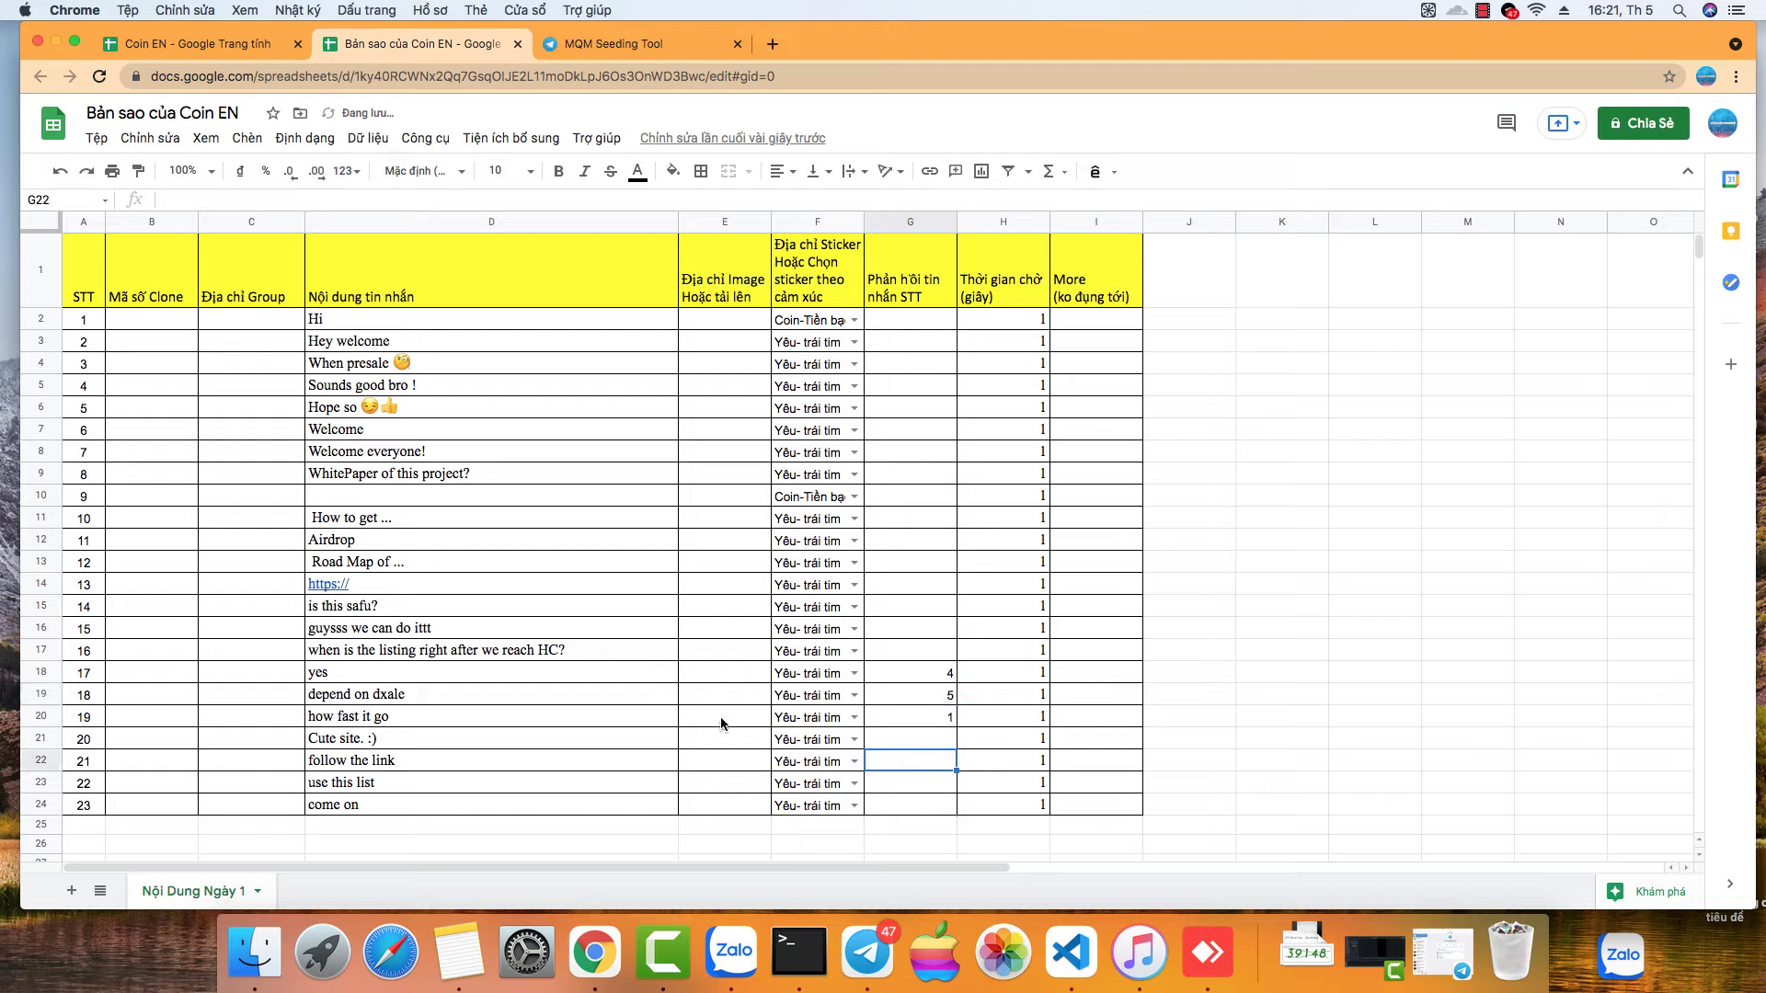
Step: Download the spreadsheet copy as a Microsoft Excel (.xlsx) file
left_click(95, 139)
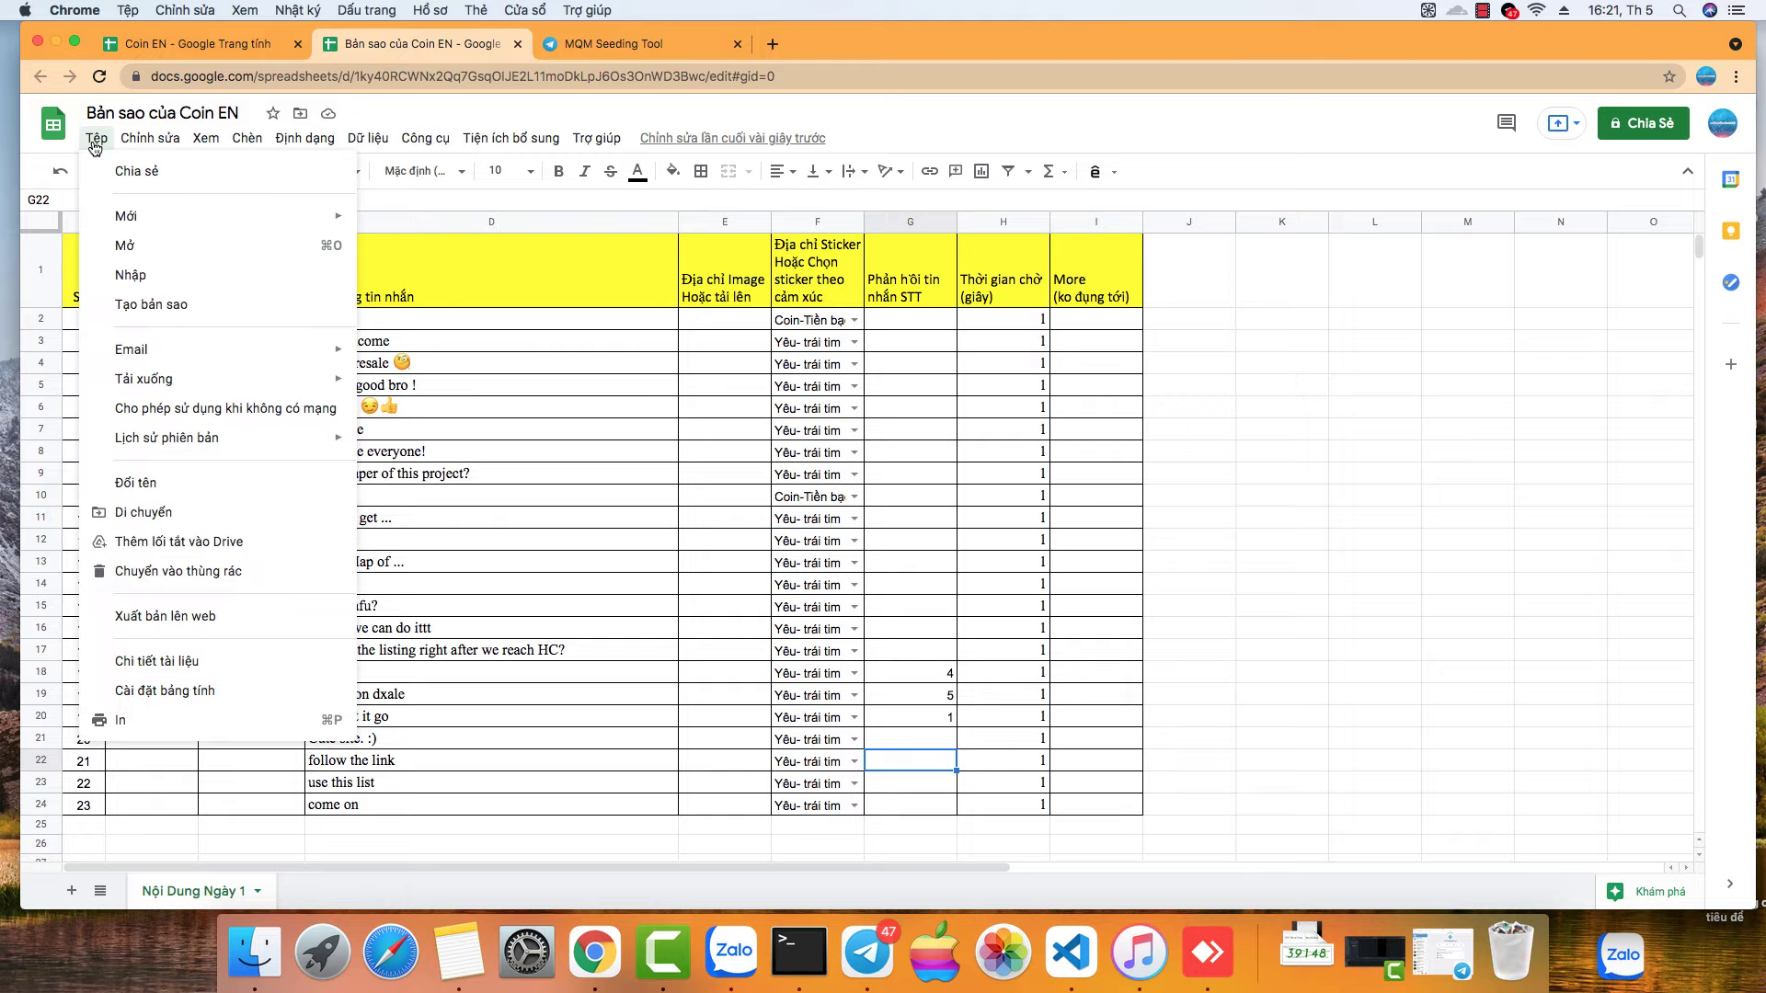
mouse_move(174, 381)
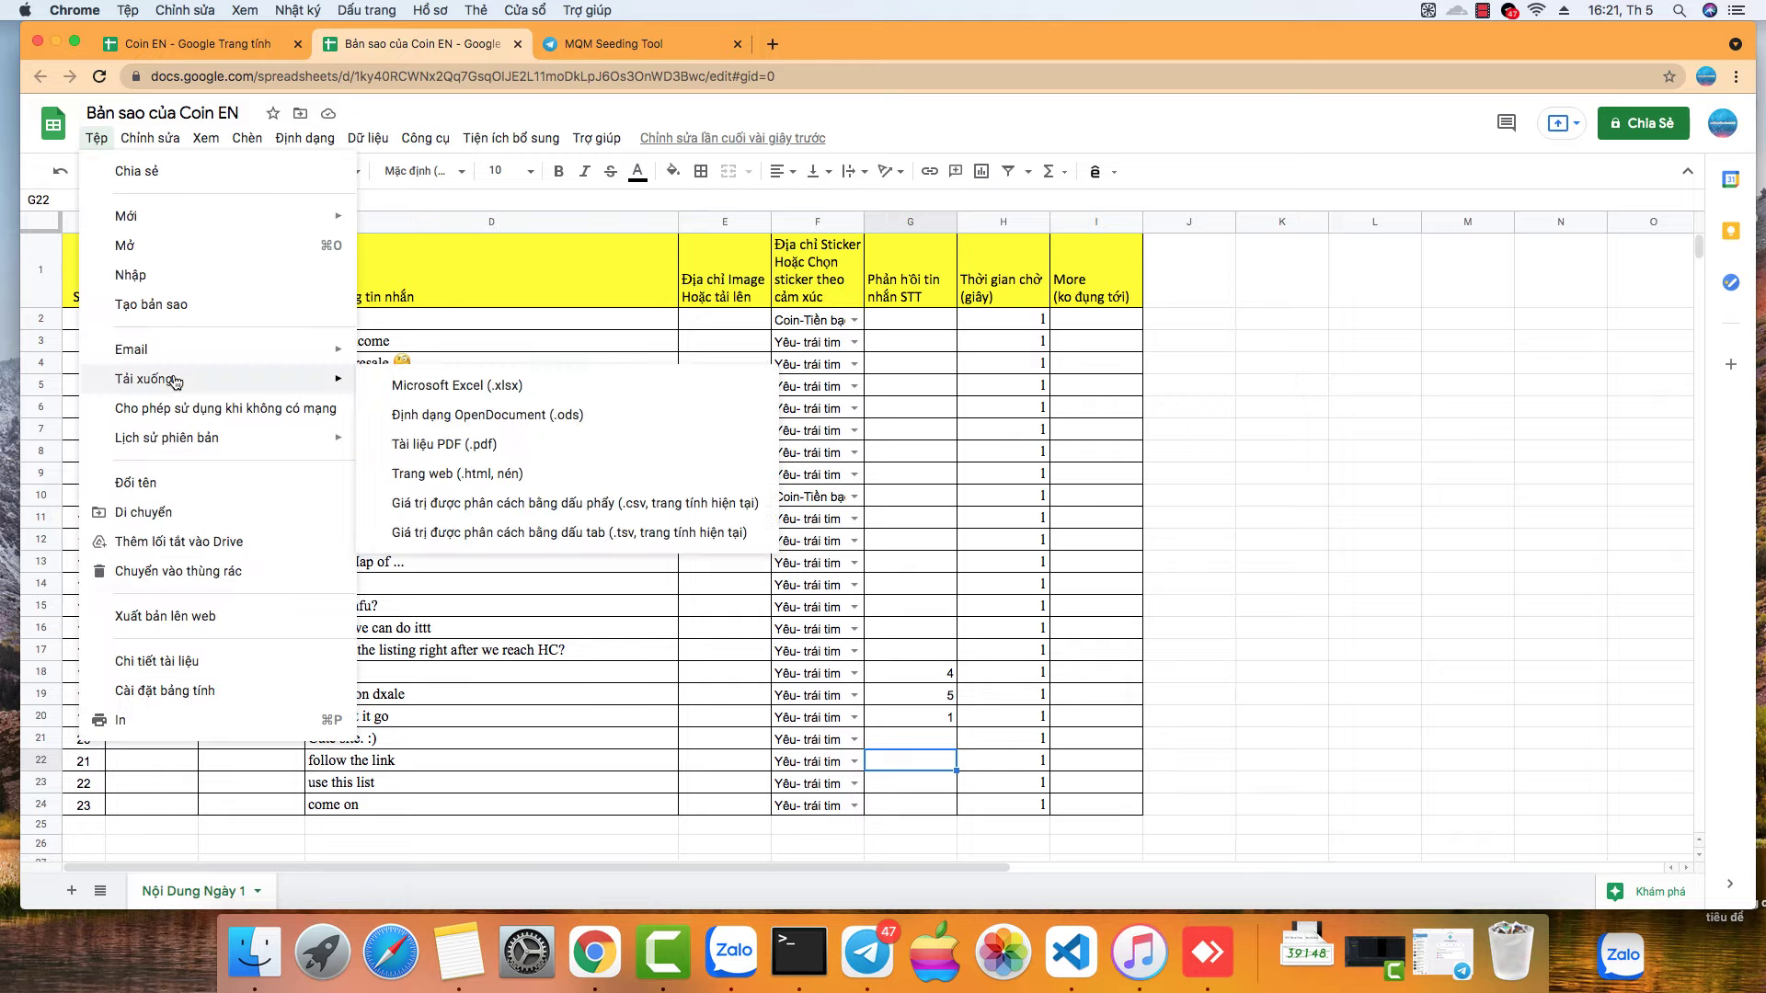
left_click(486, 386)
Step: Switch to MQM Seeding Tool and upload Bản sao của Coin EN (1).xlsx as a conversation script
left_click(607, 44)
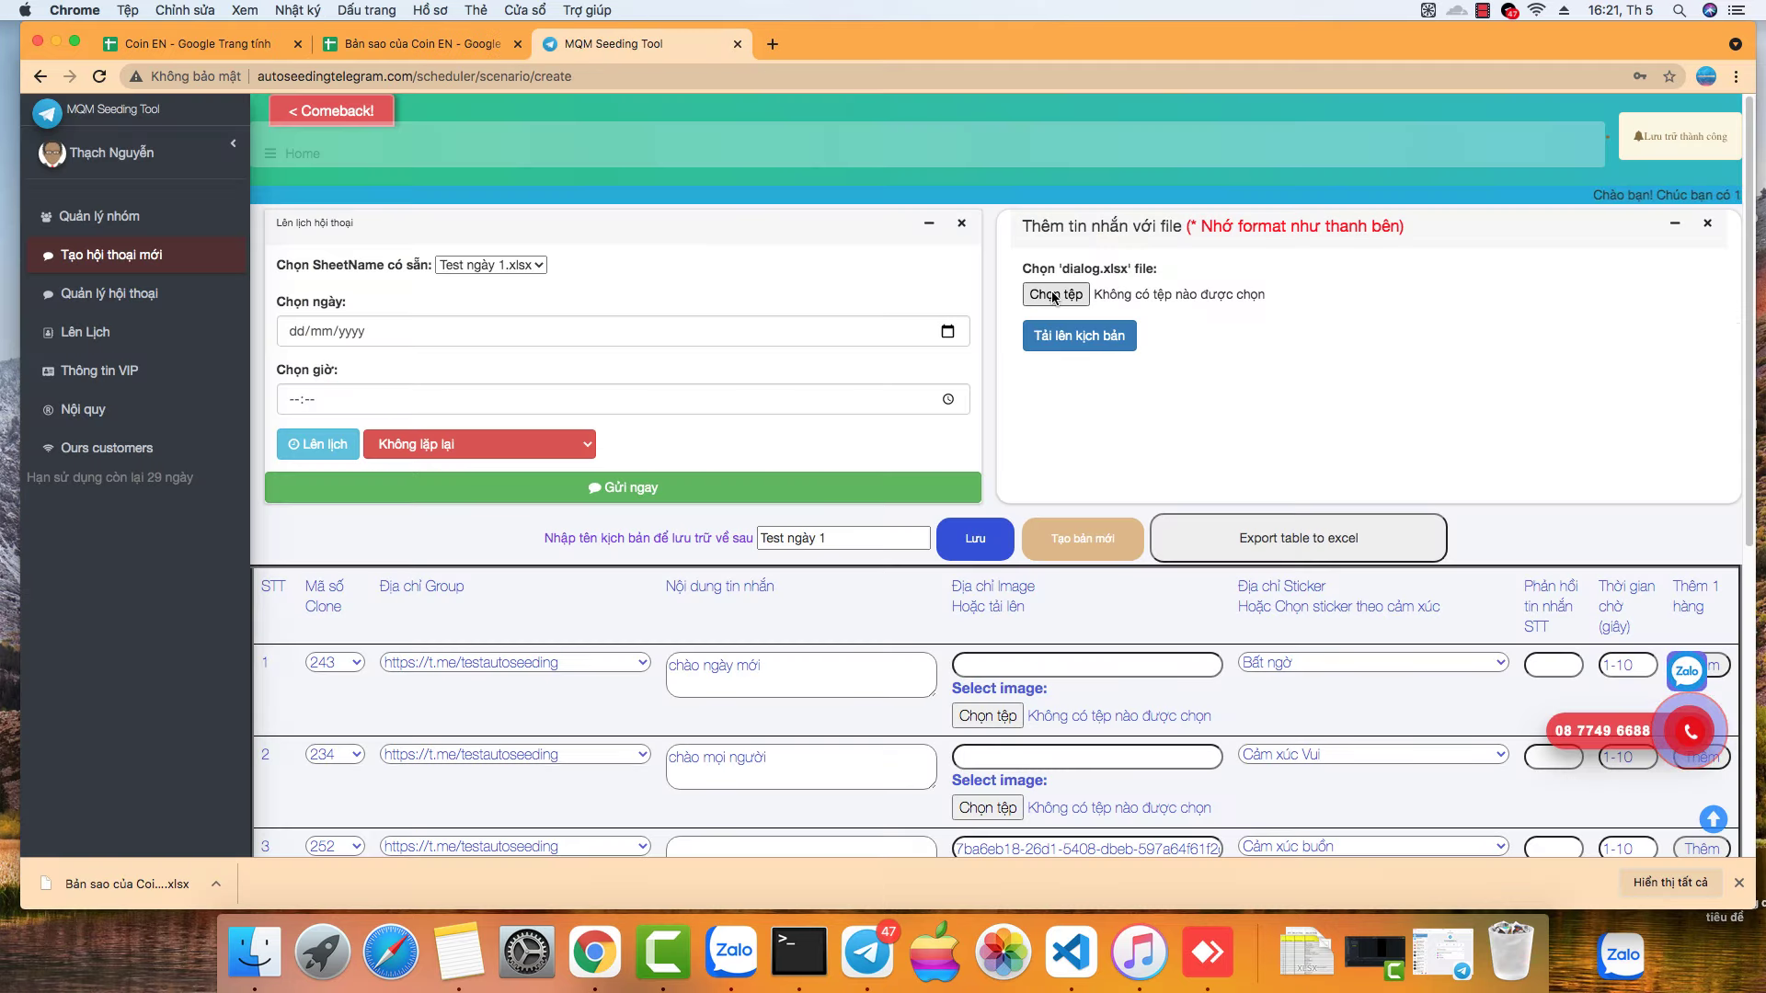
left_click(1056, 297)
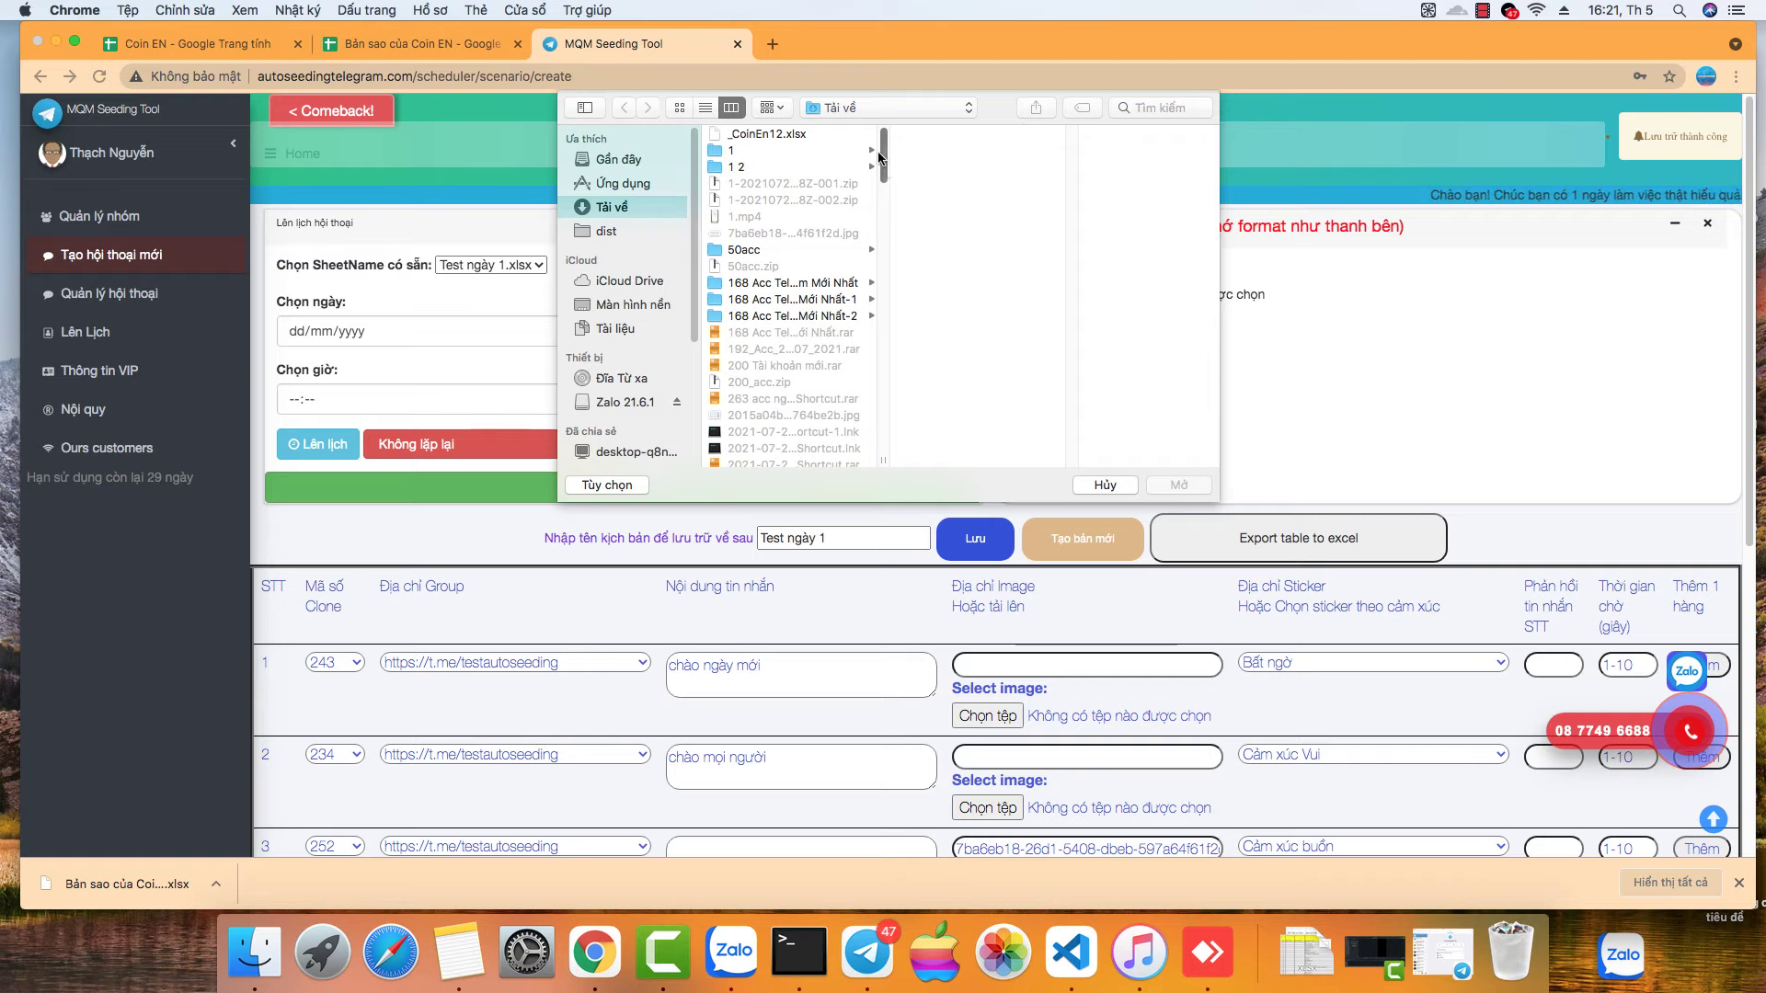
left_click(842, 186)
left_click(1172, 484)
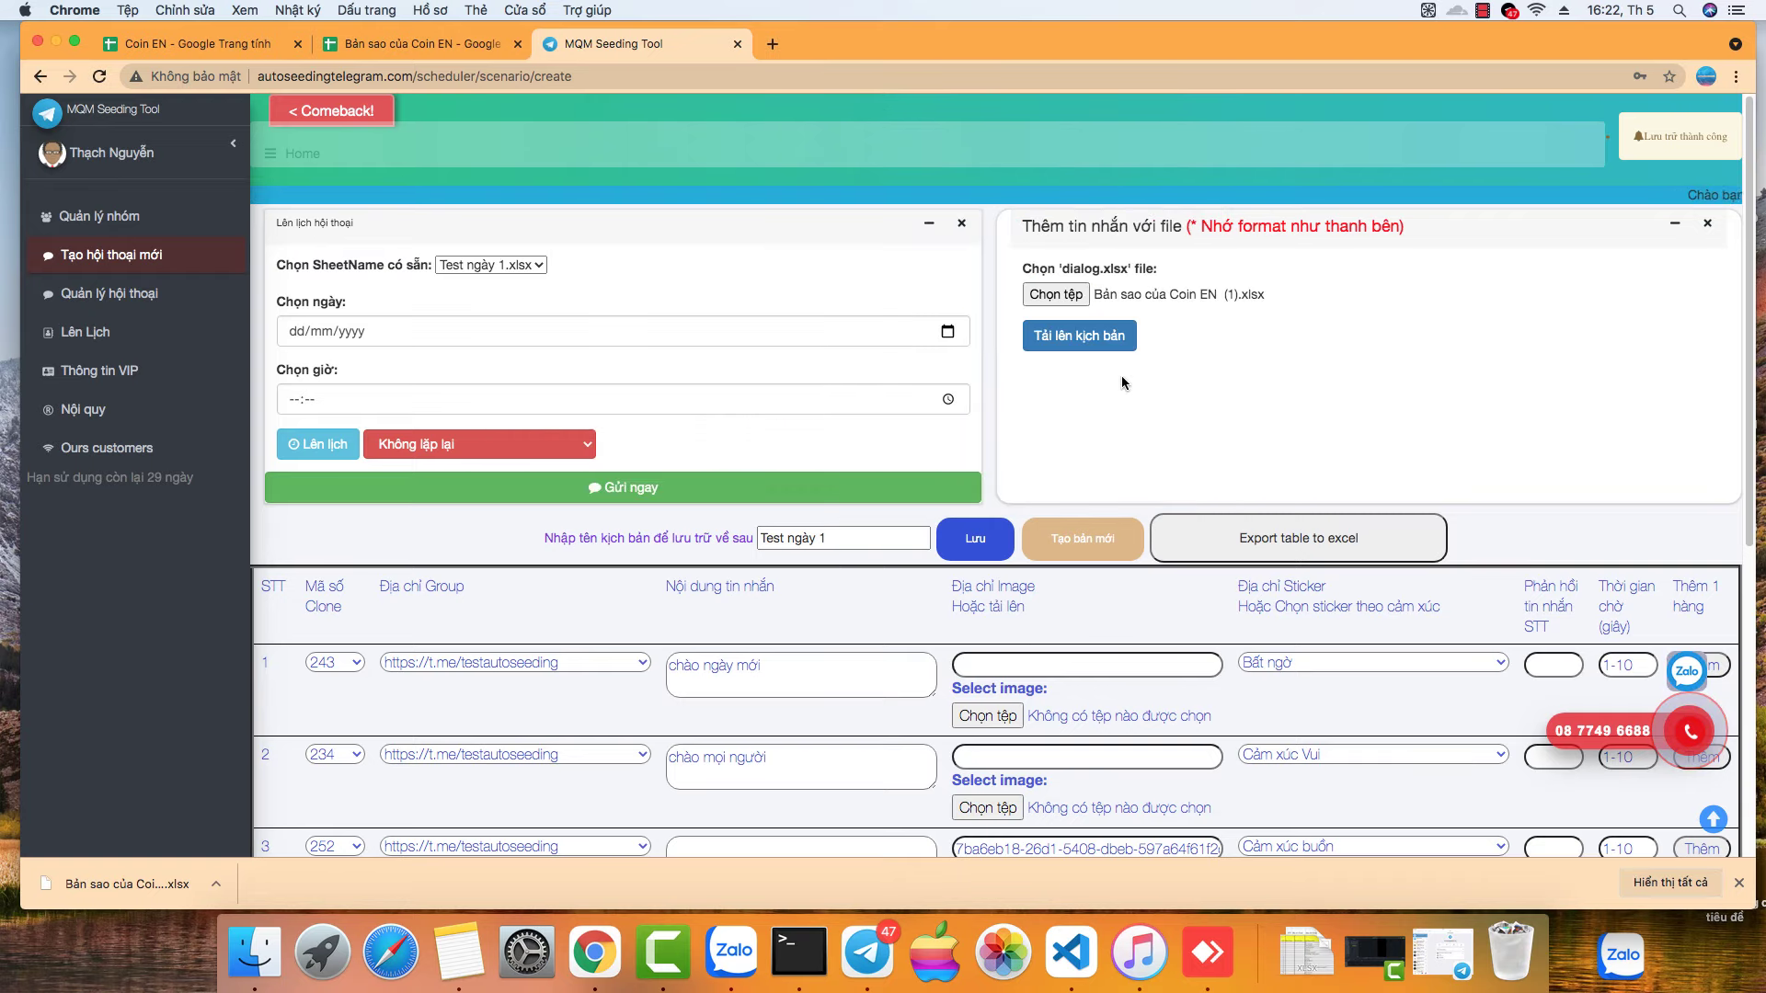
left_click(1079, 335)
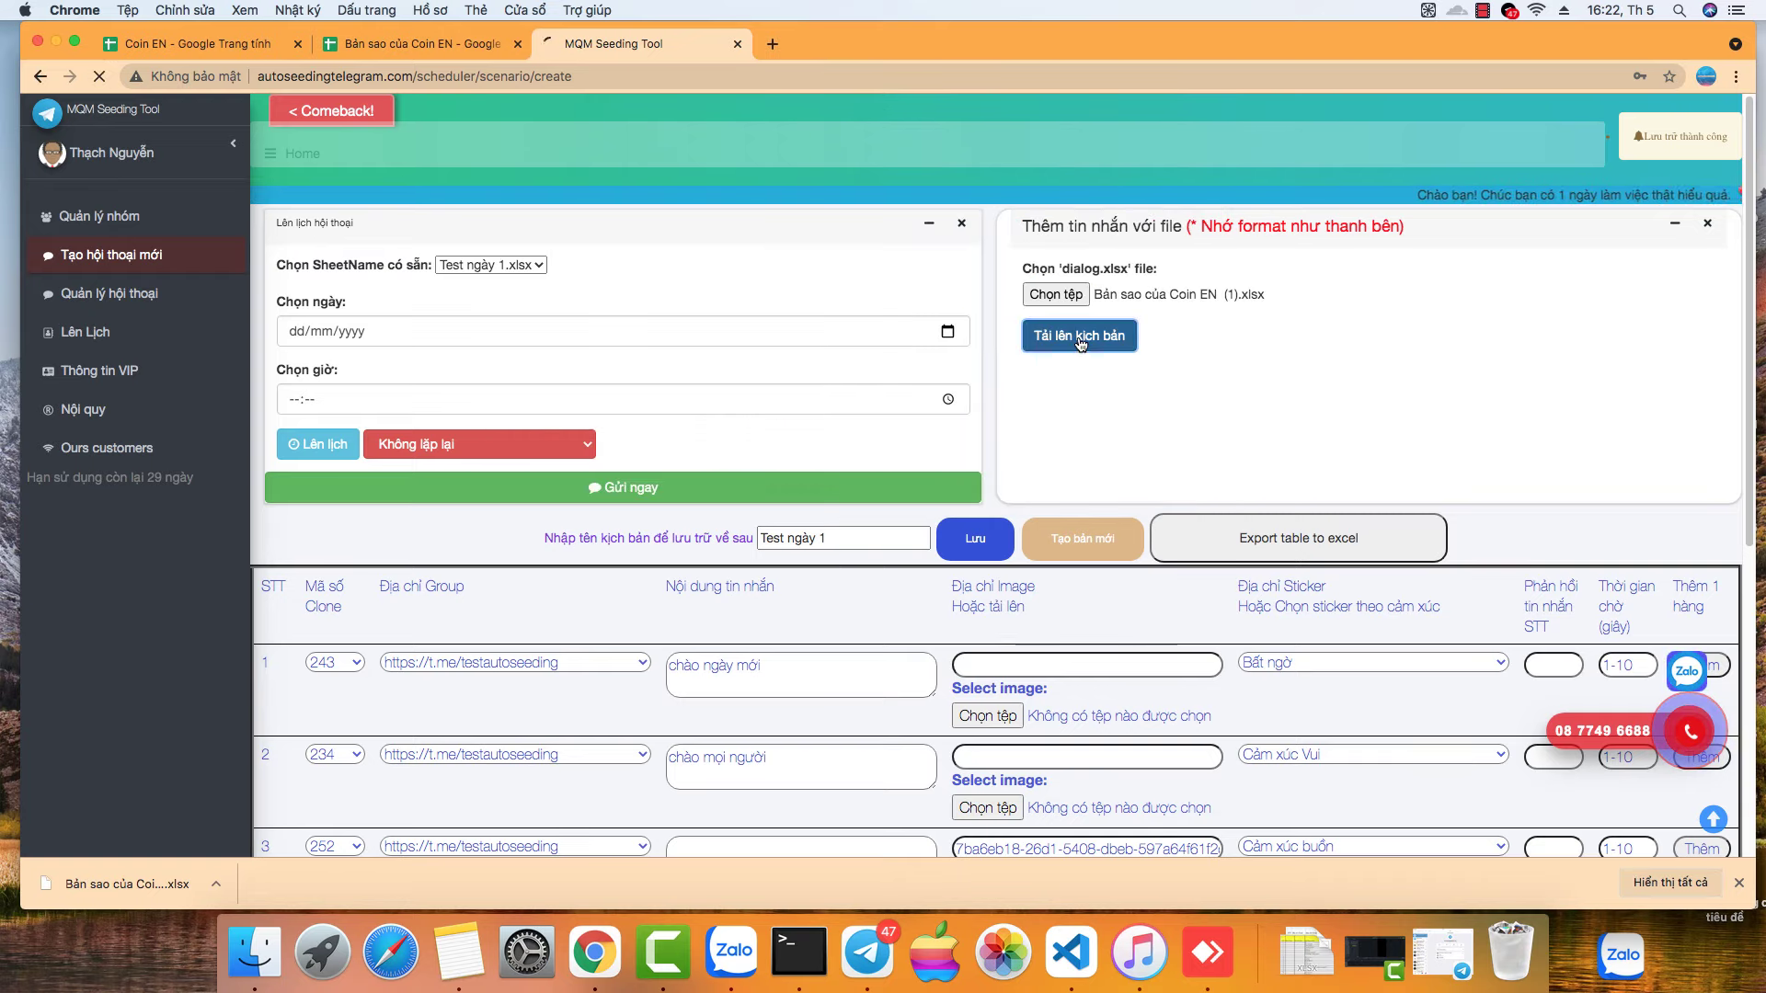
Step: Review the uploaded script's rows and attach an image file to message 13
scroll(912, 522, "down", 5)
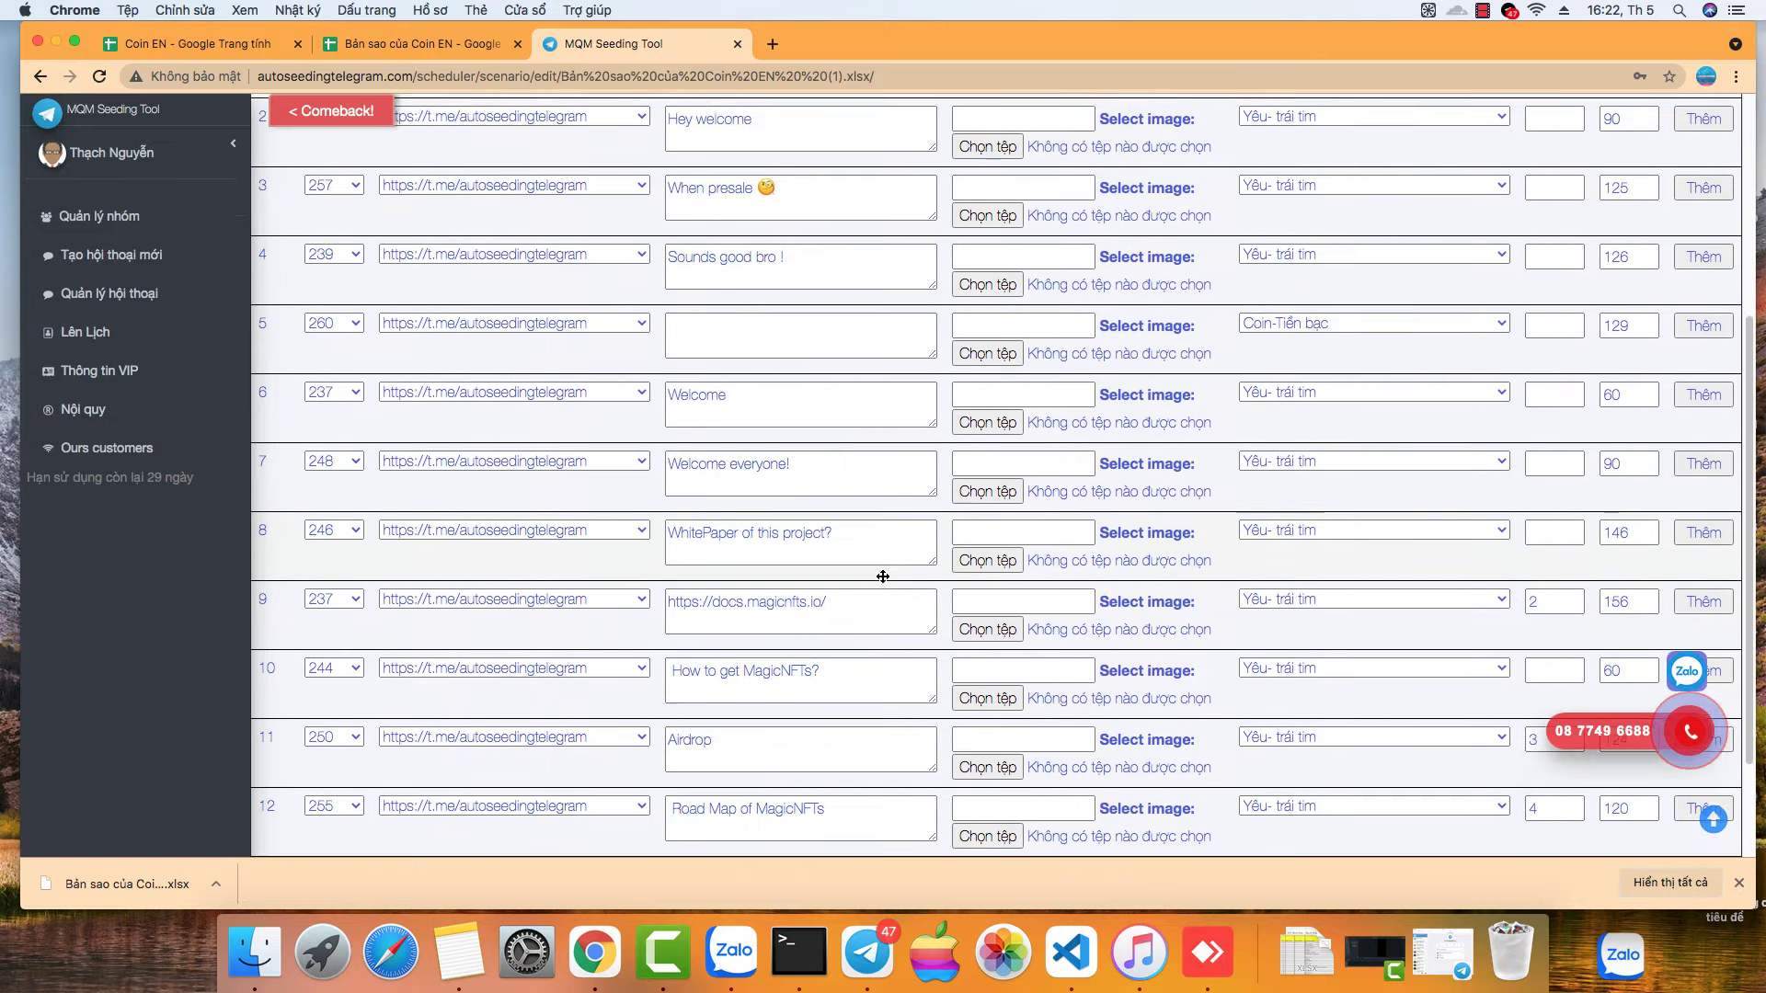
scroll(912, 523, "up", 5)
scroll(1135, 585, "down", 10)
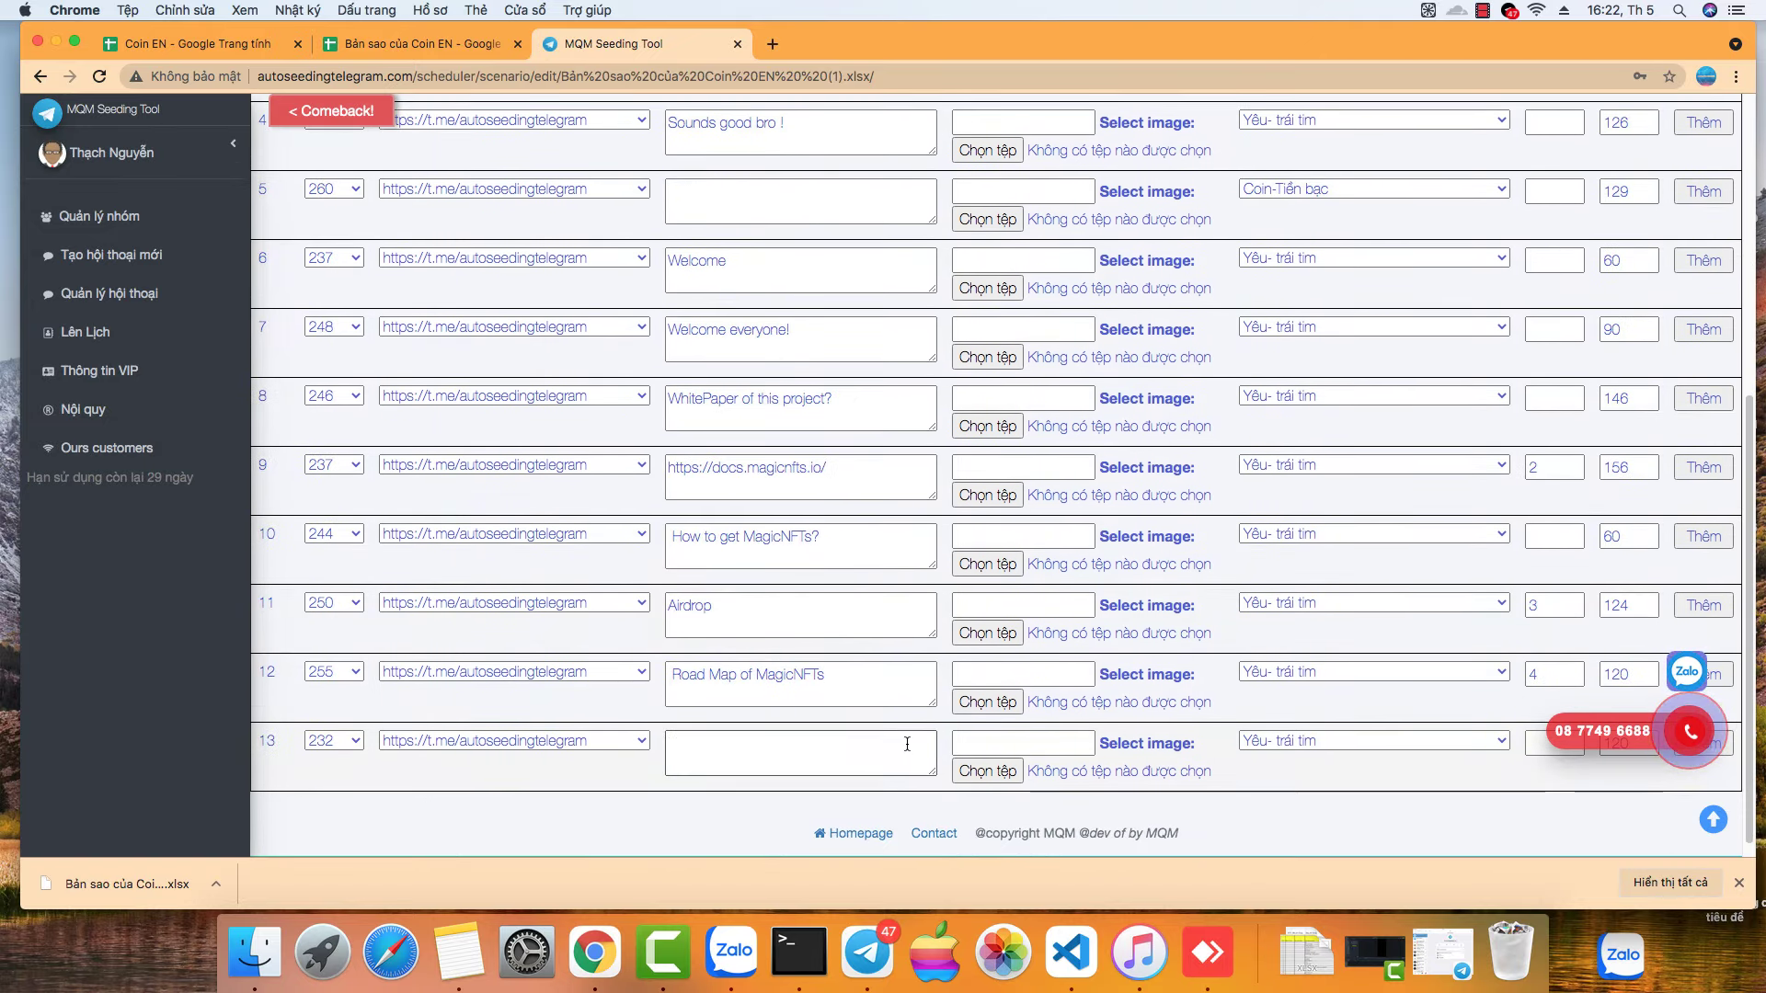
left_click(986, 772)
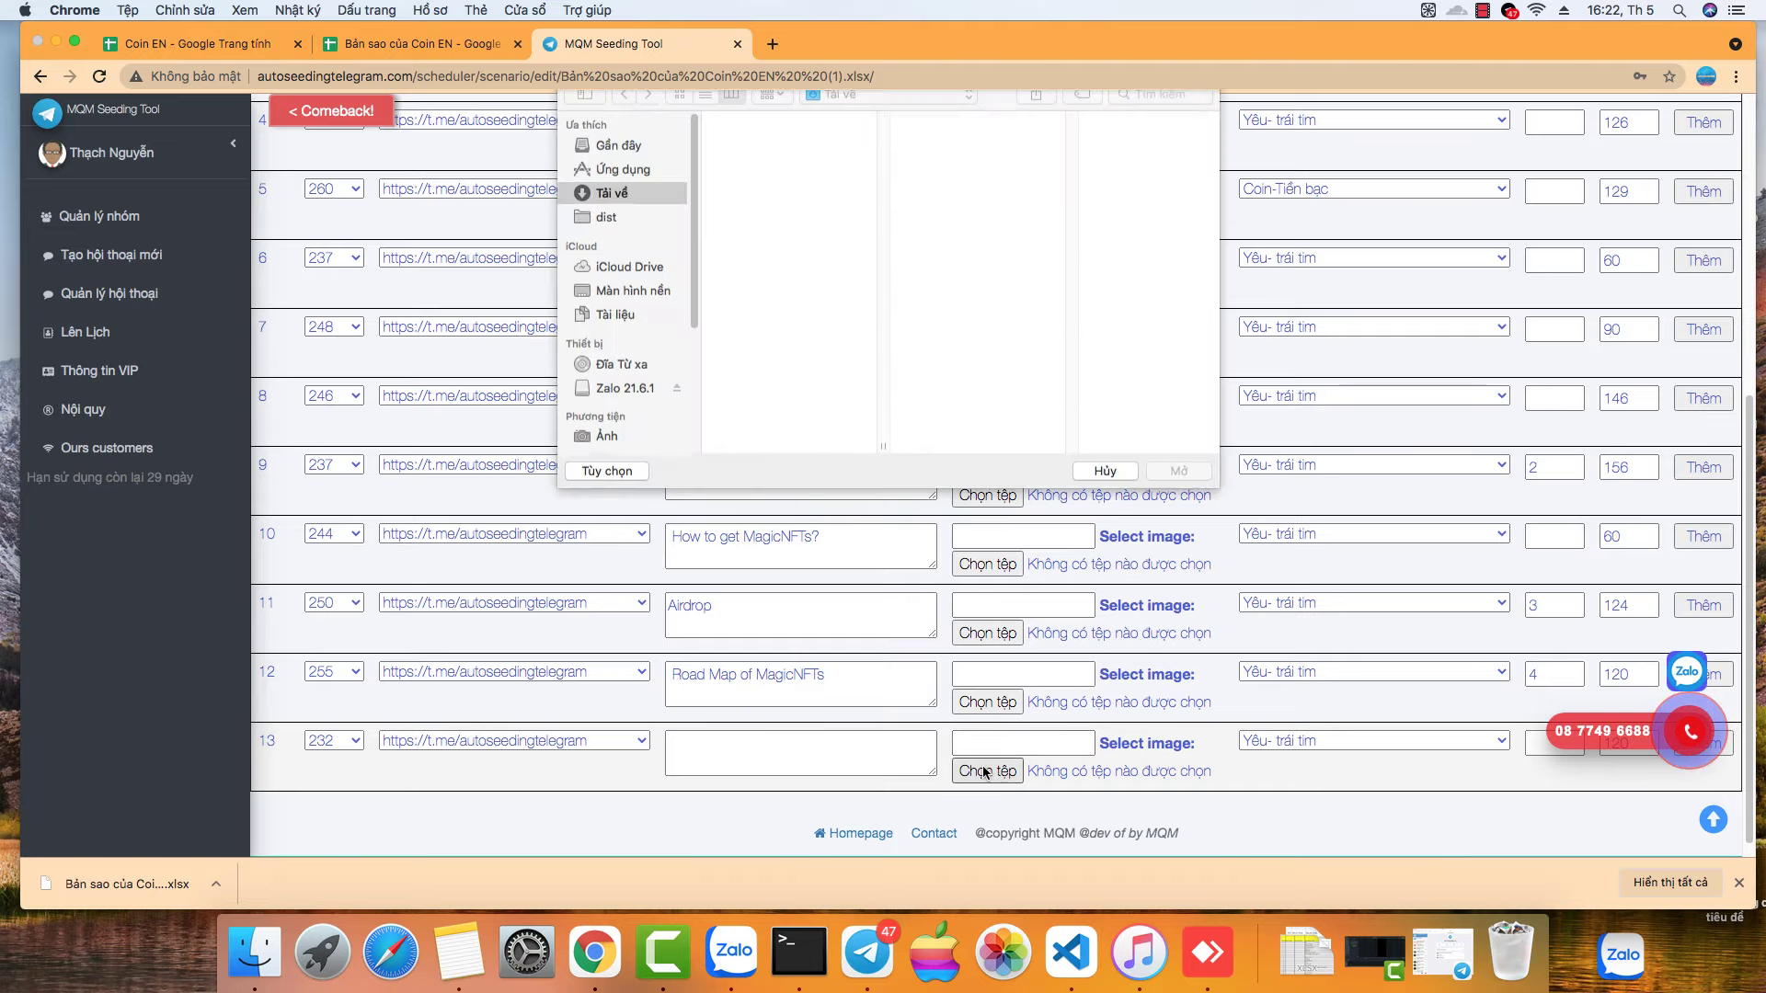
double_click(770, 234)
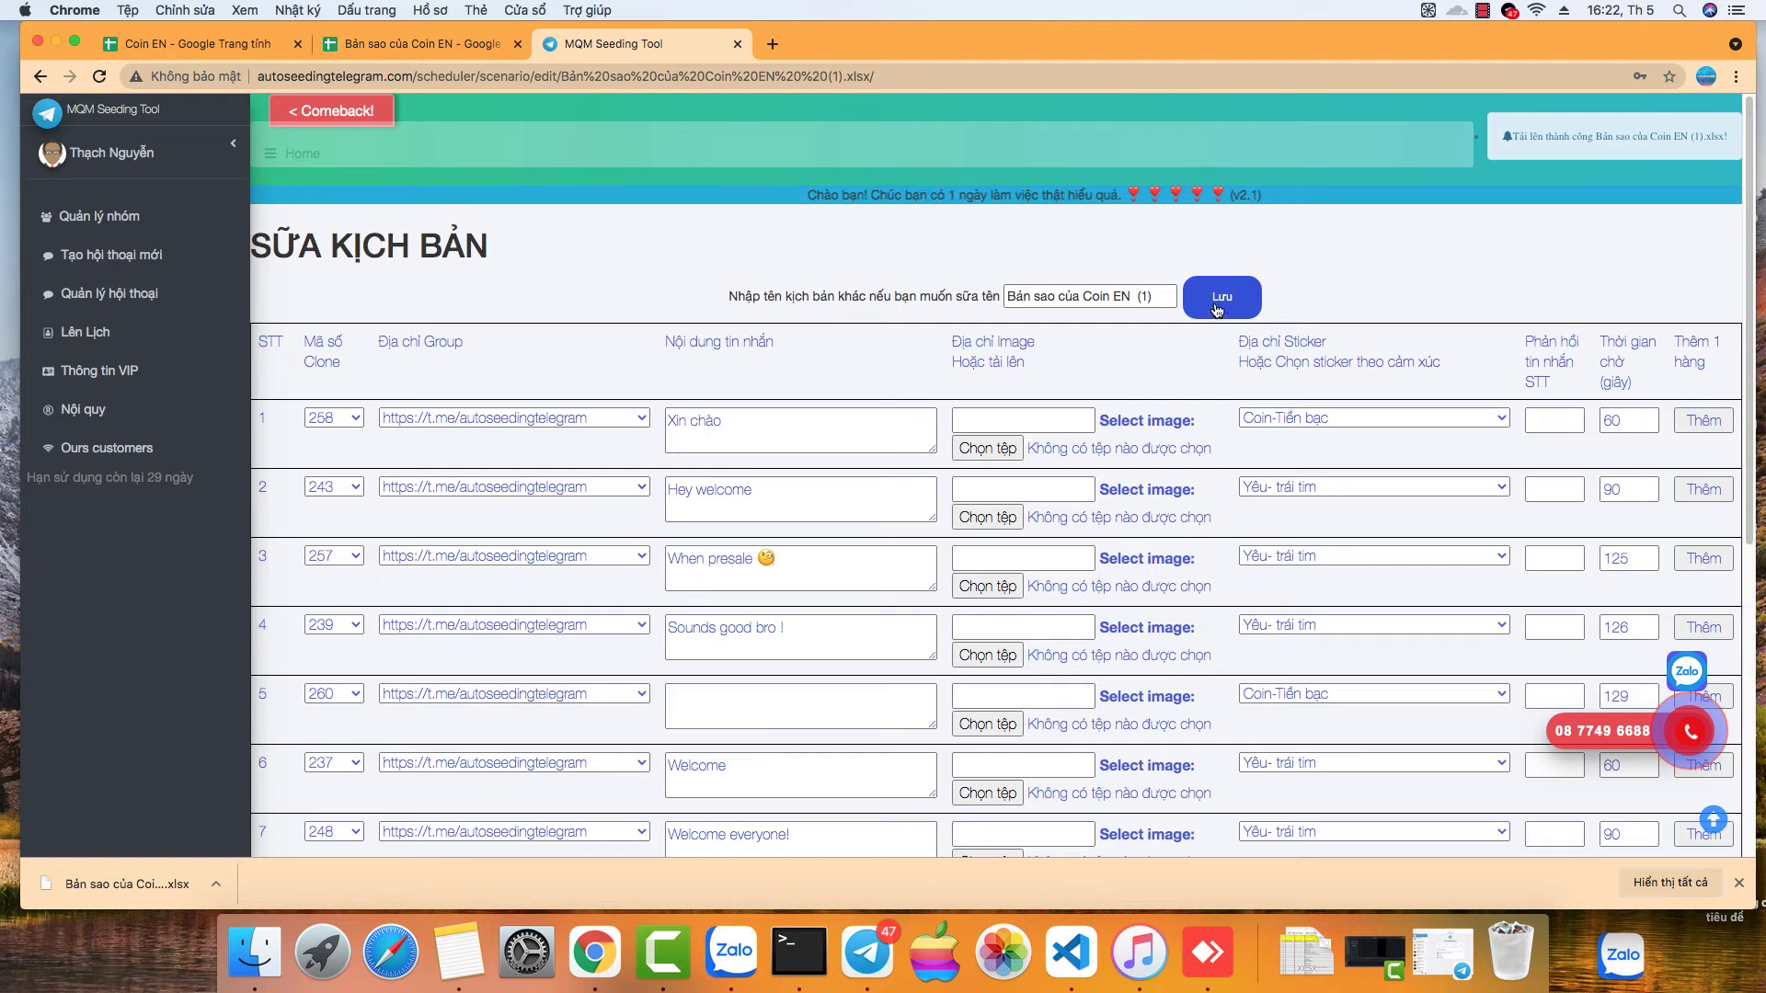
Step: Save the uploaded script and go to the Lên Lịch scheduling page
left_click(1219, 299)
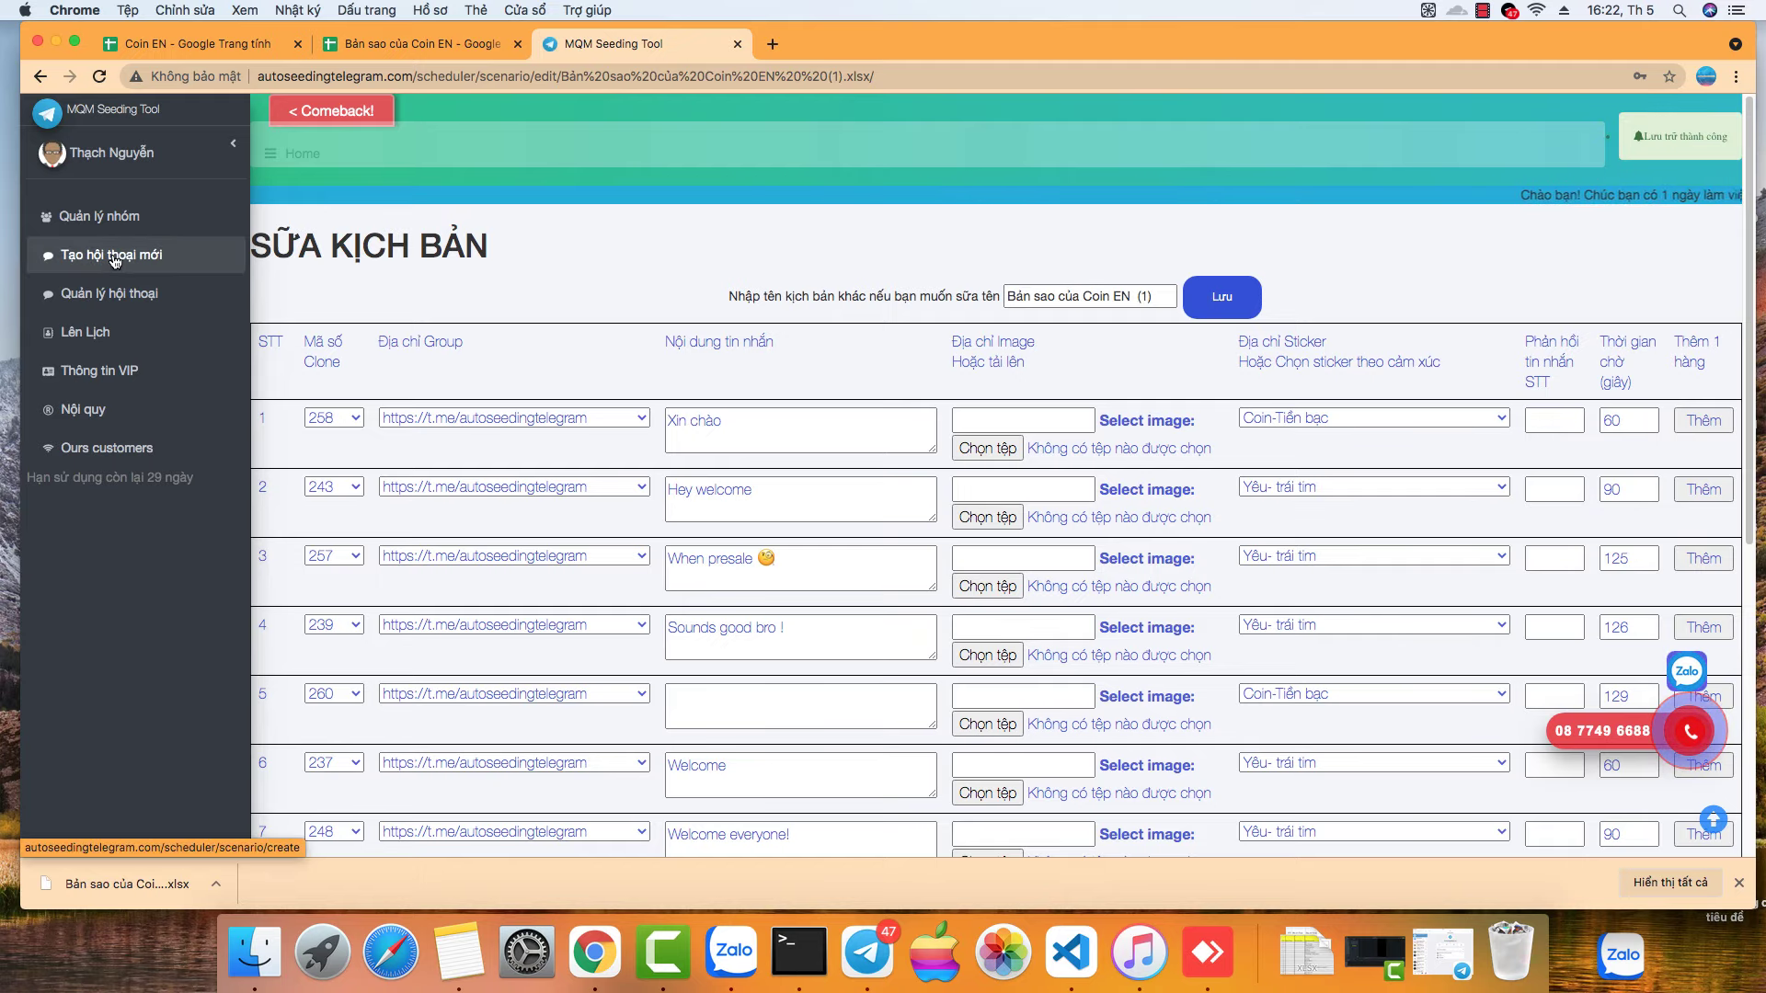
left_click(109, 332)
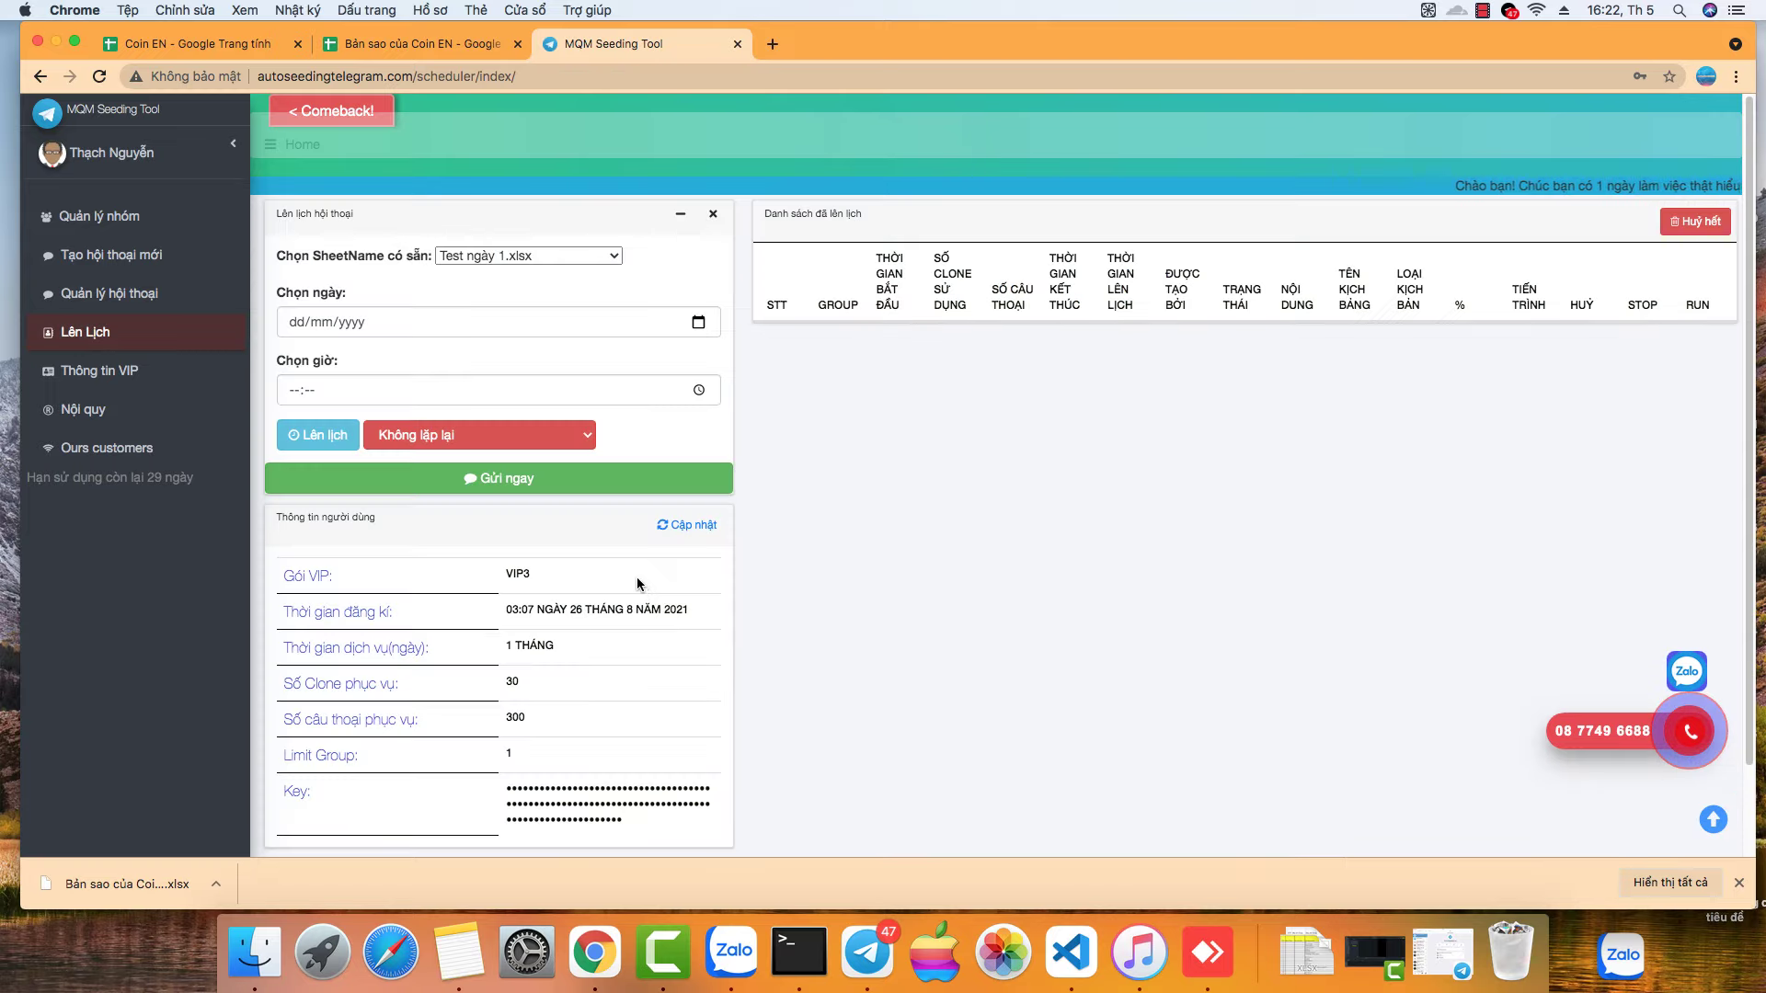
left_click(534, 481)
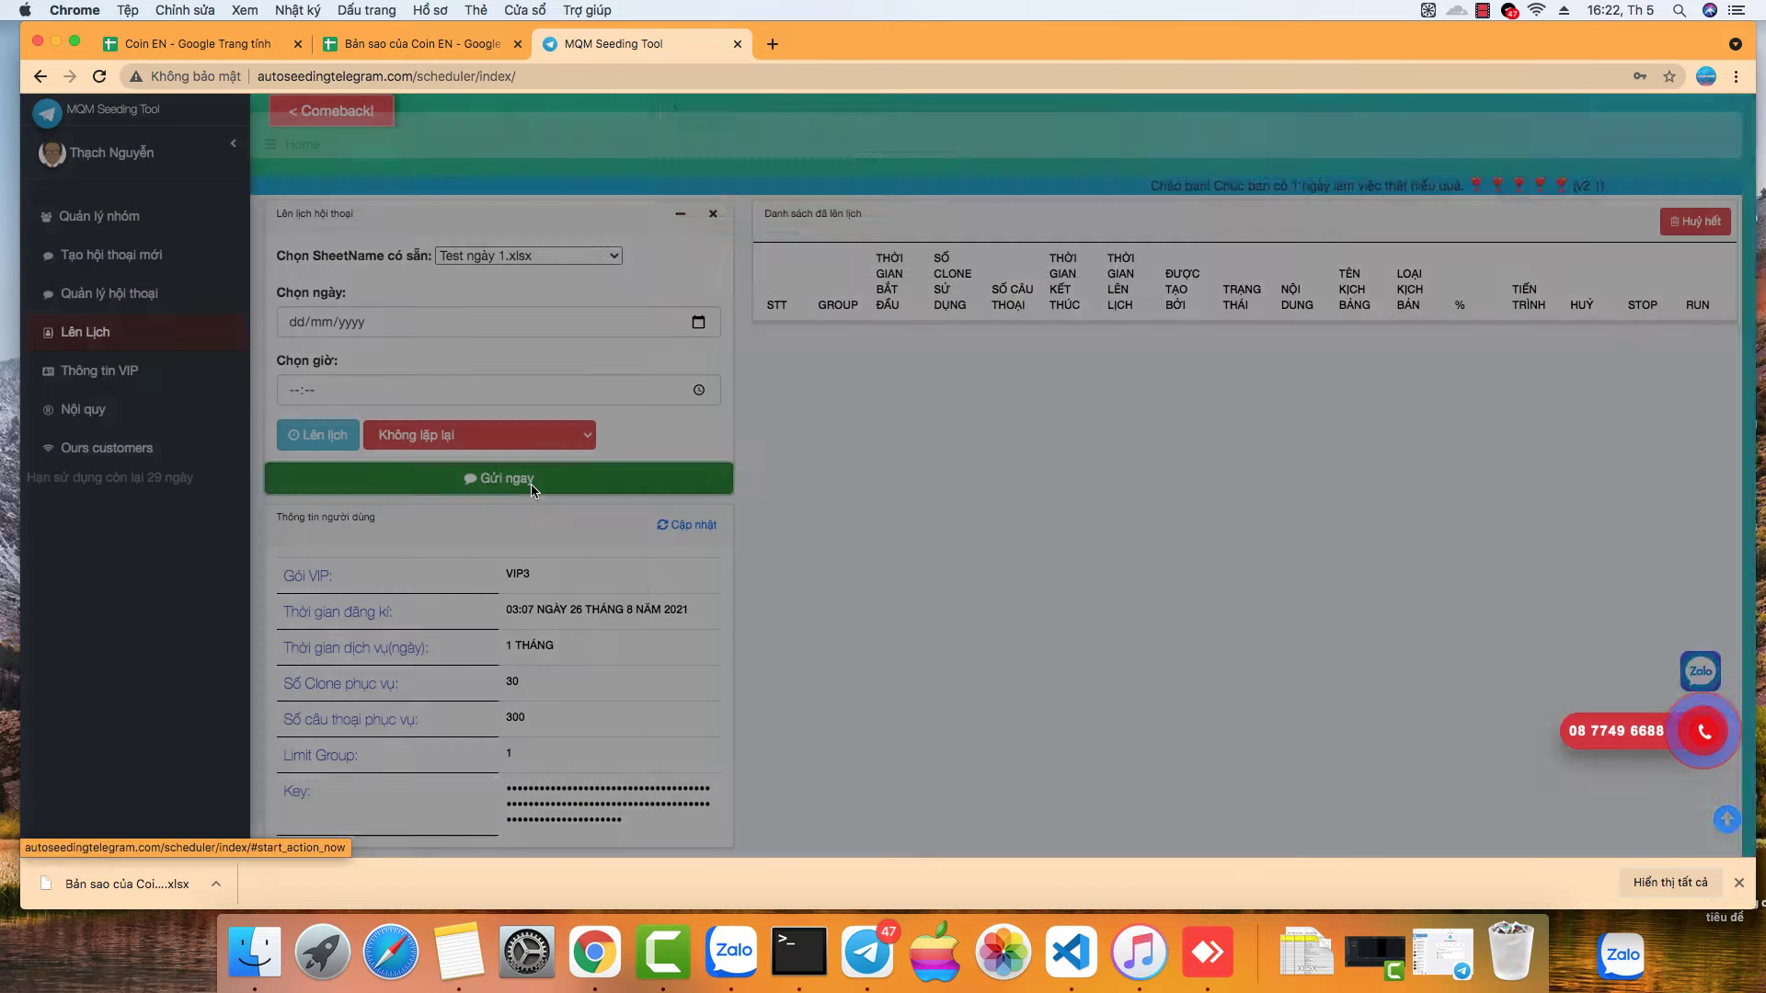
left_click(863, 203)
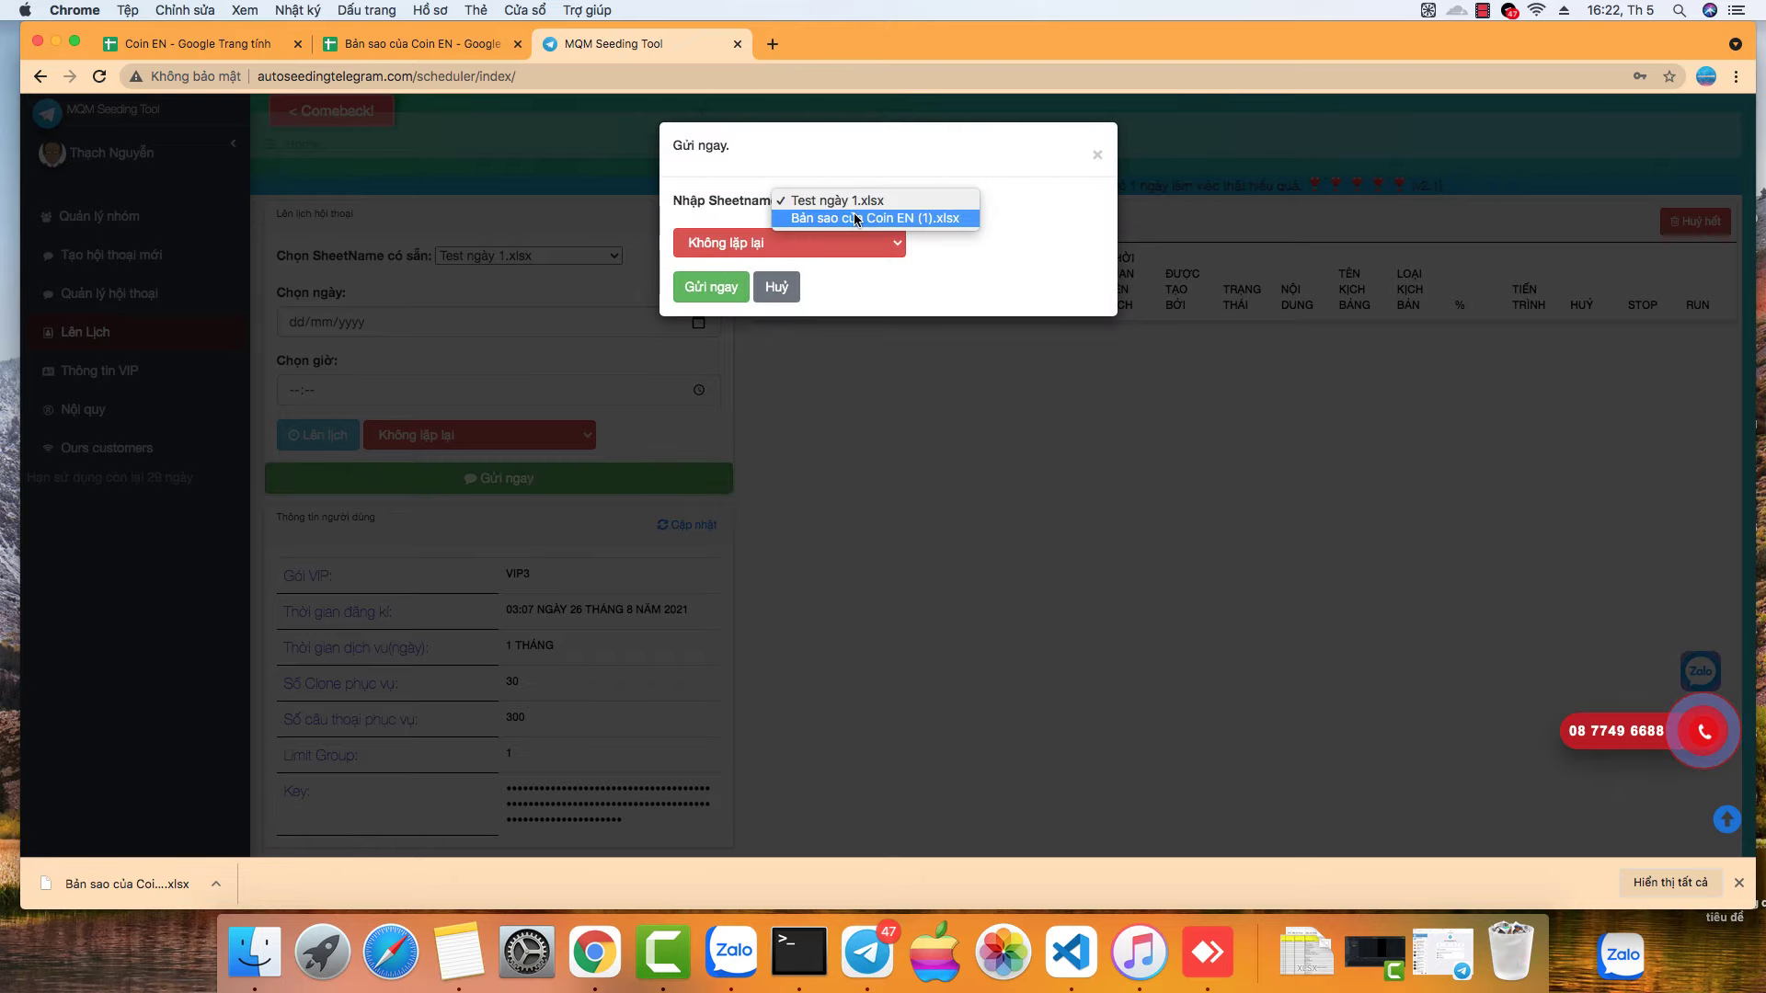
left_click(777, 287)
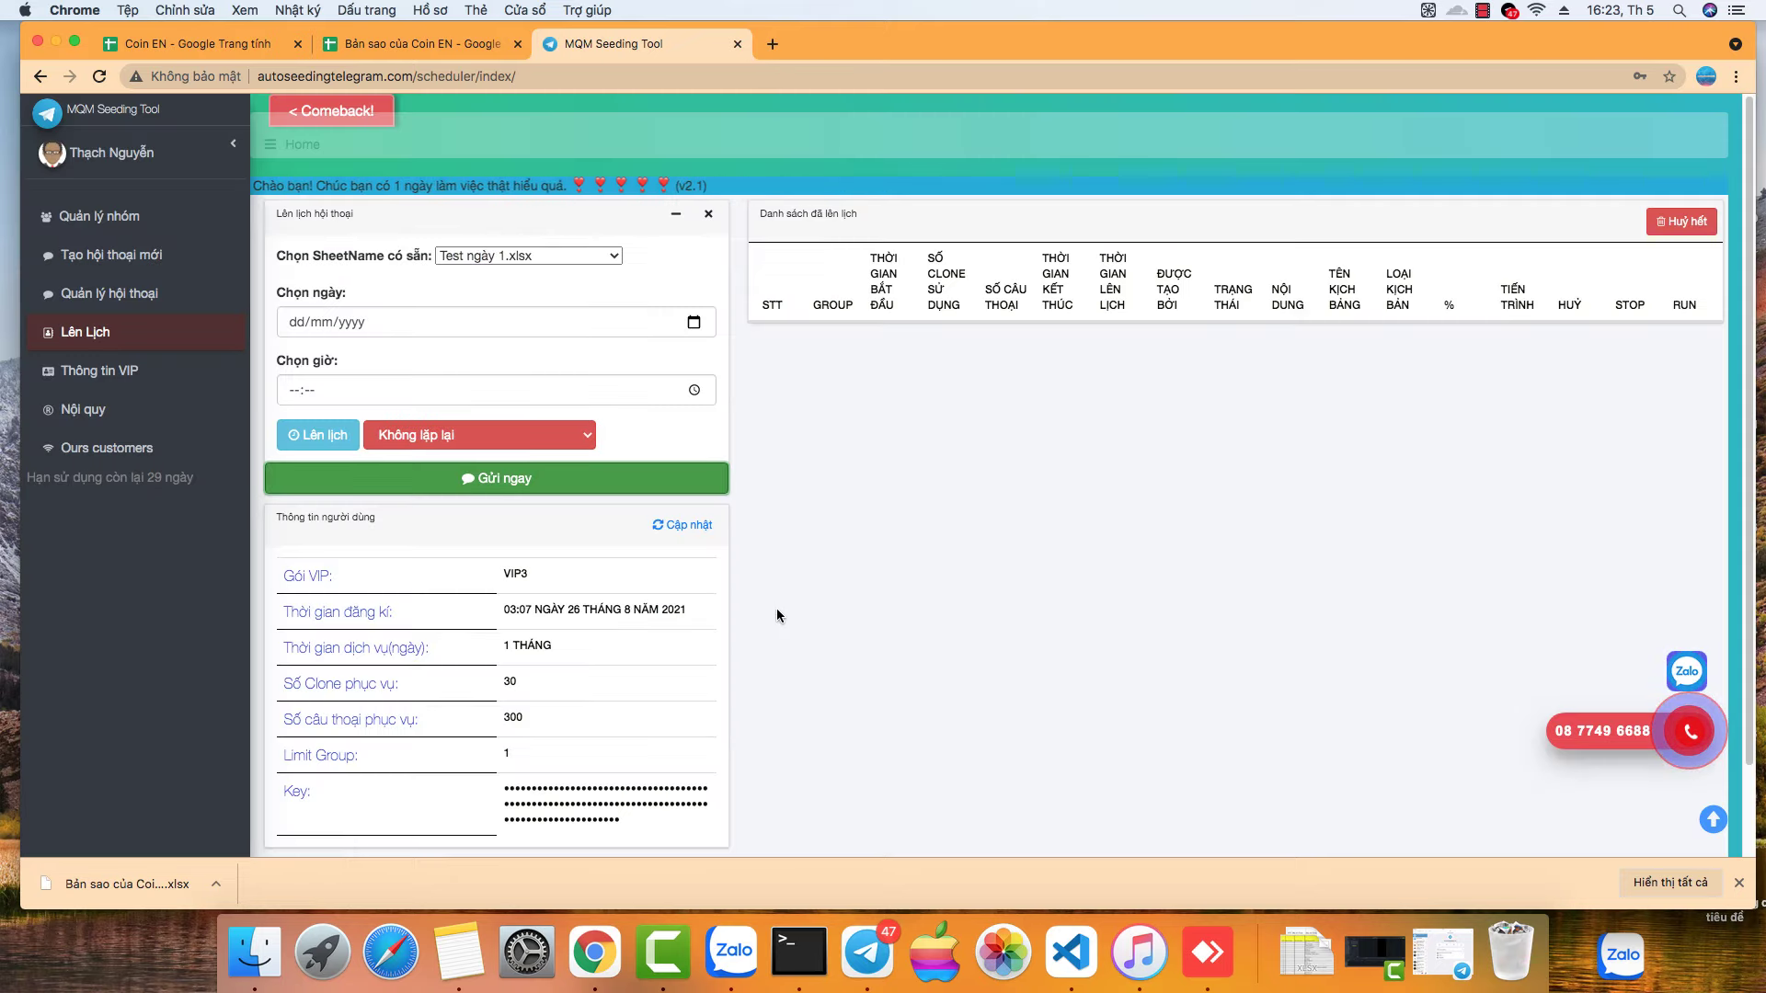
Step: Send the Test ngày 1.xlsx script immediately with Không lặp lại as the repeat option
left_click(491, 482)
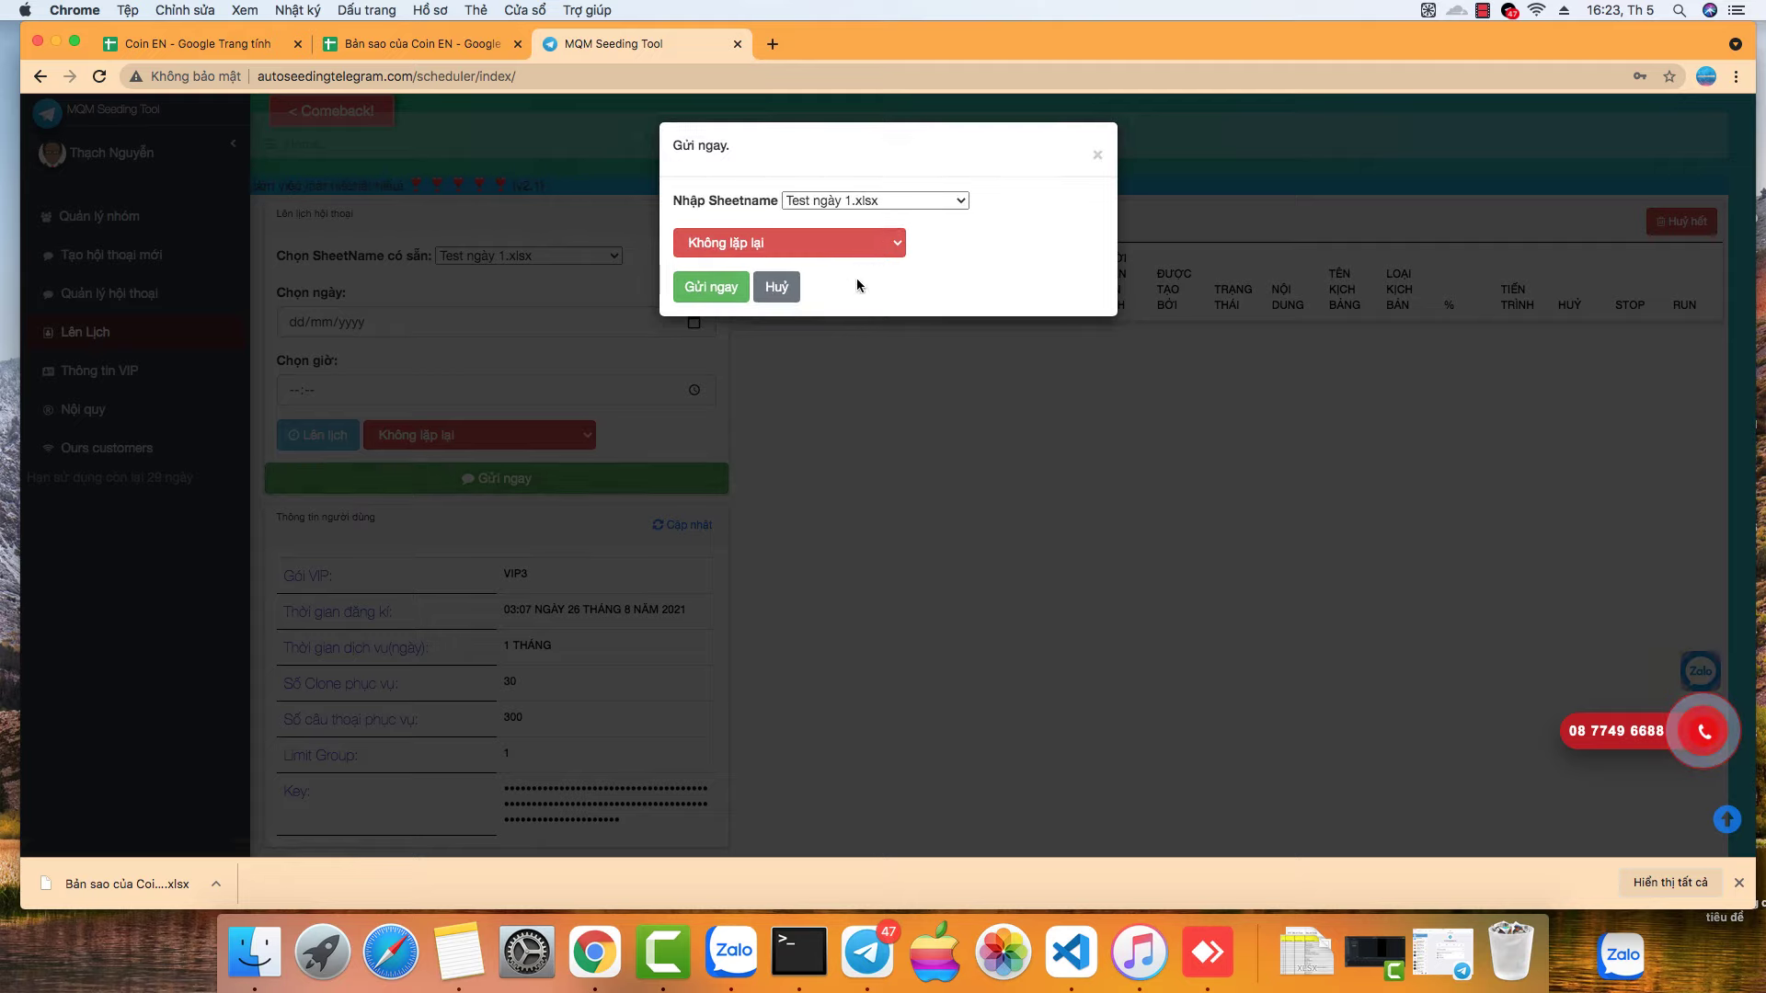
left_click(854, 199)
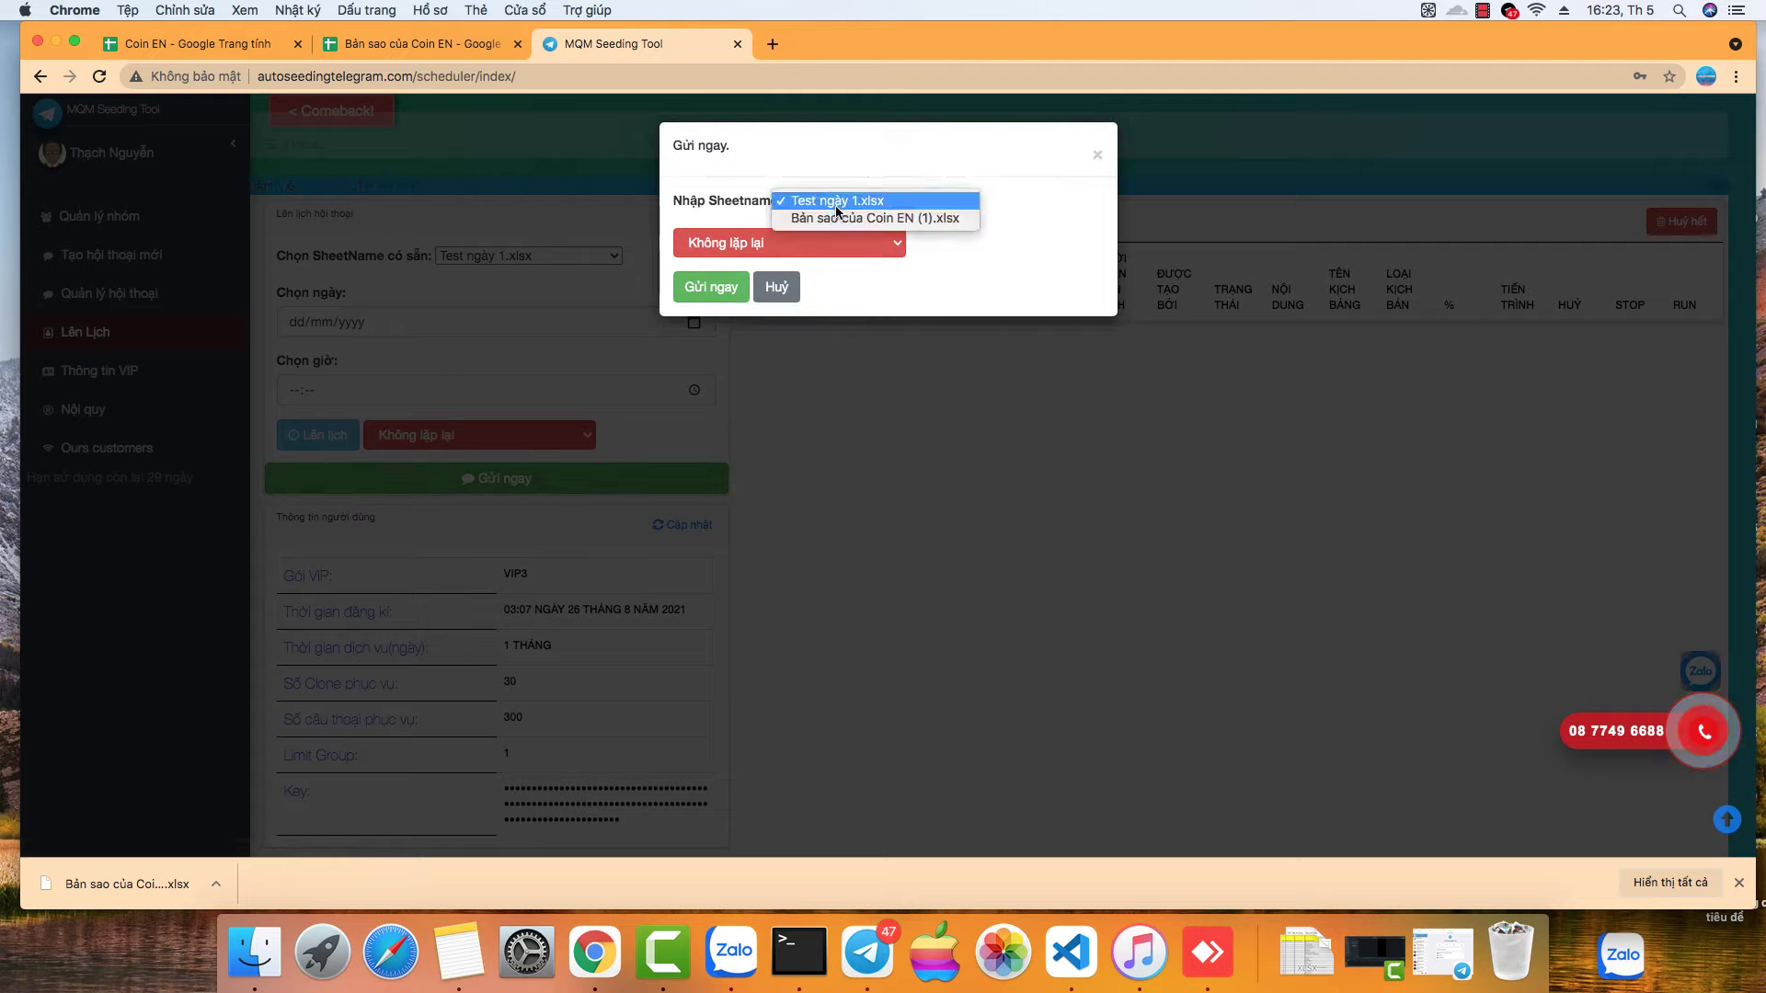
left_click(835, 201)
left_click(716, 291)
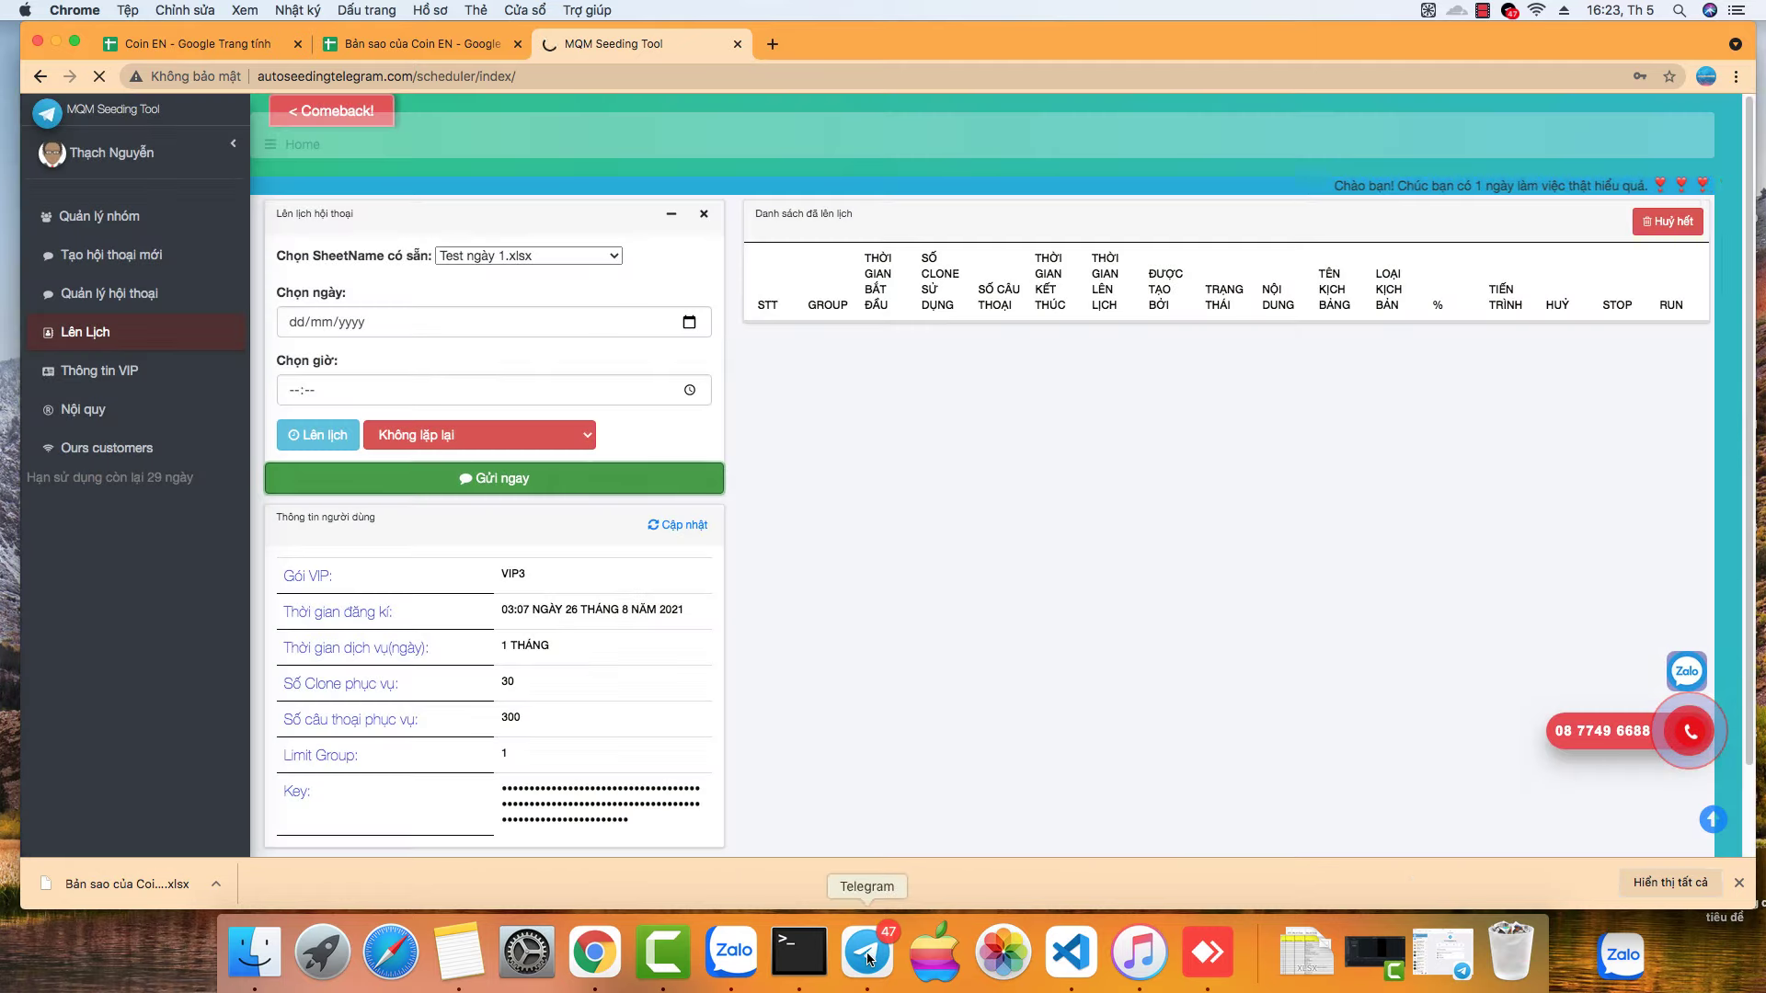
Step: Switch to Telegram and check the script's messages in the Test Autoseedingtelegram.com group
left_click(867, 952)
left_click(546, 64)
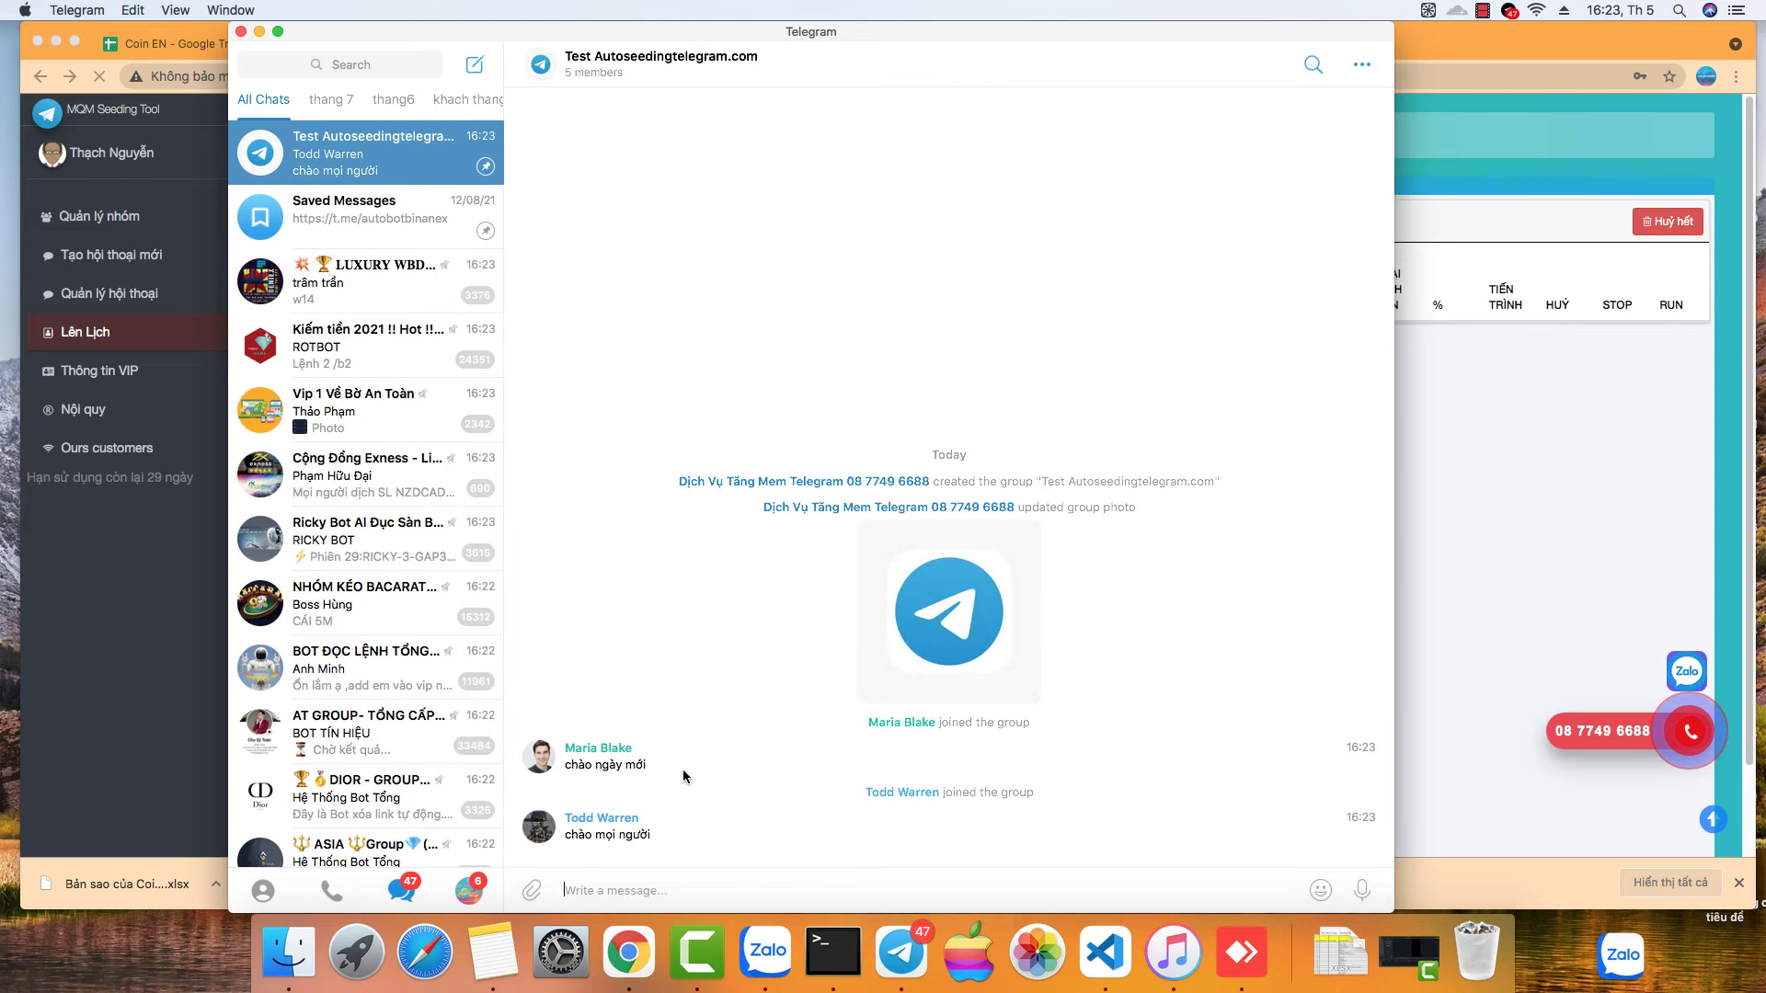
left_click(712, 911)
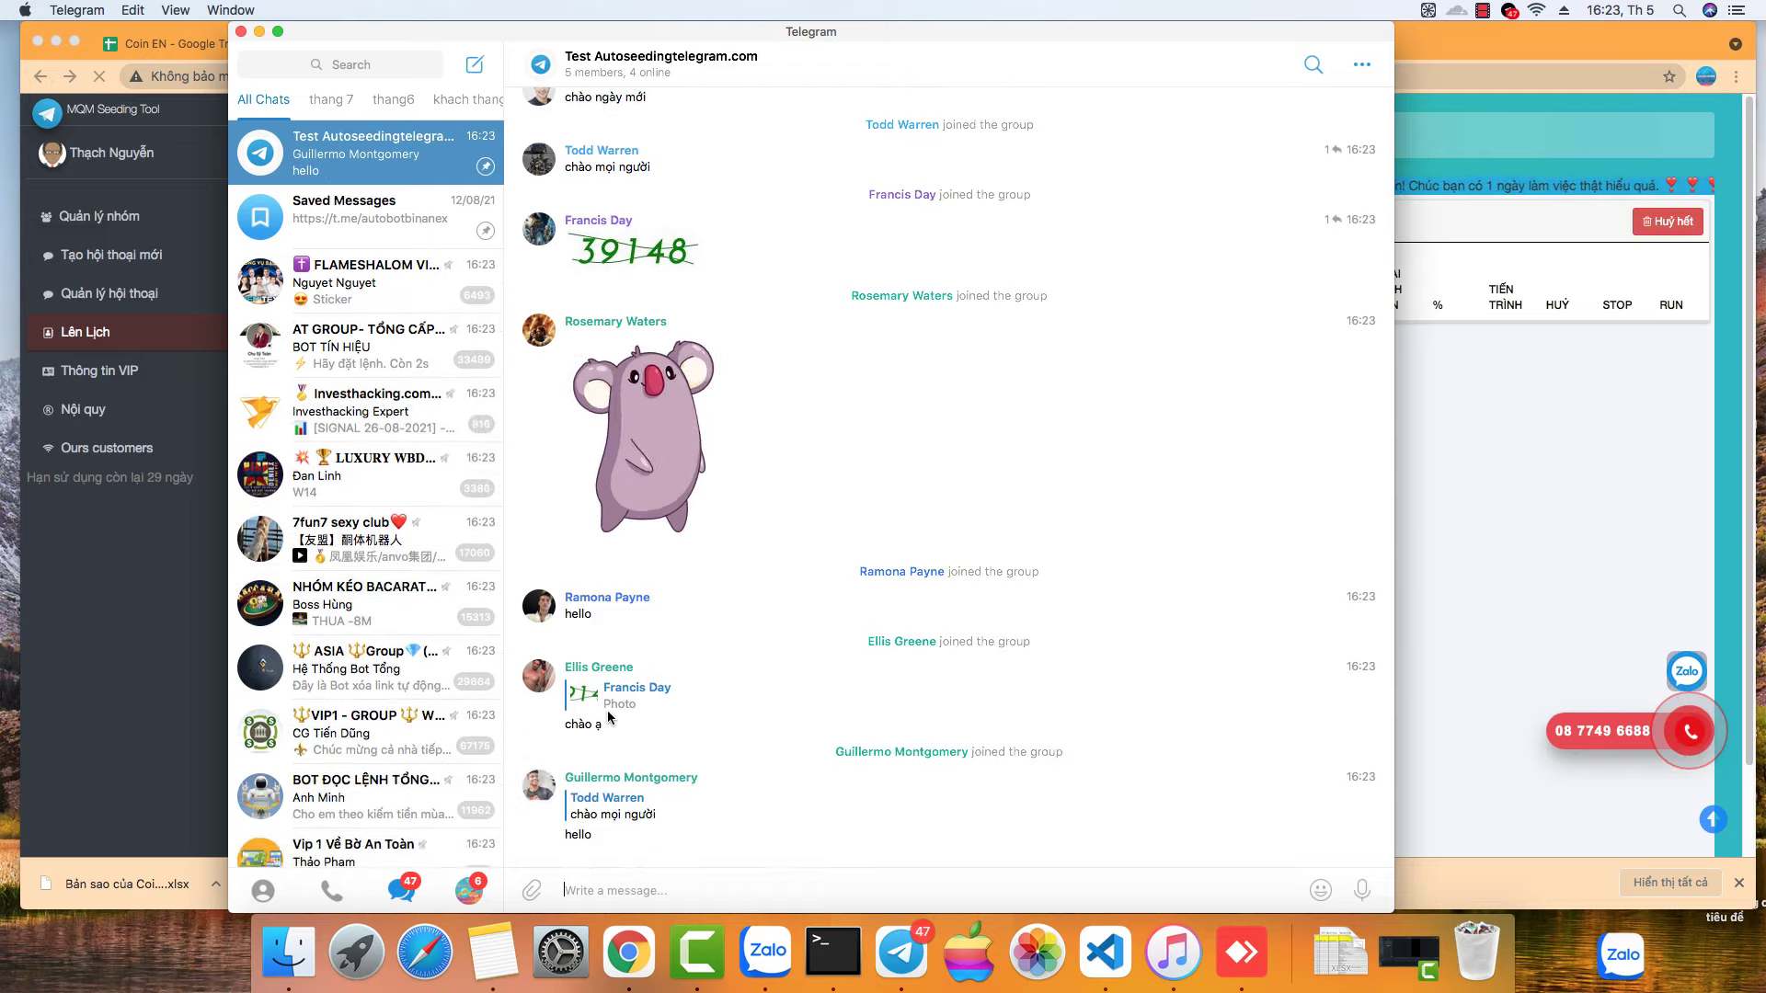
Step: Return to MQM Seeding Tool and schedule Test ngày 1.xlsx for 26/08/2021 at 16:29 without repetition
key("super+Tab")
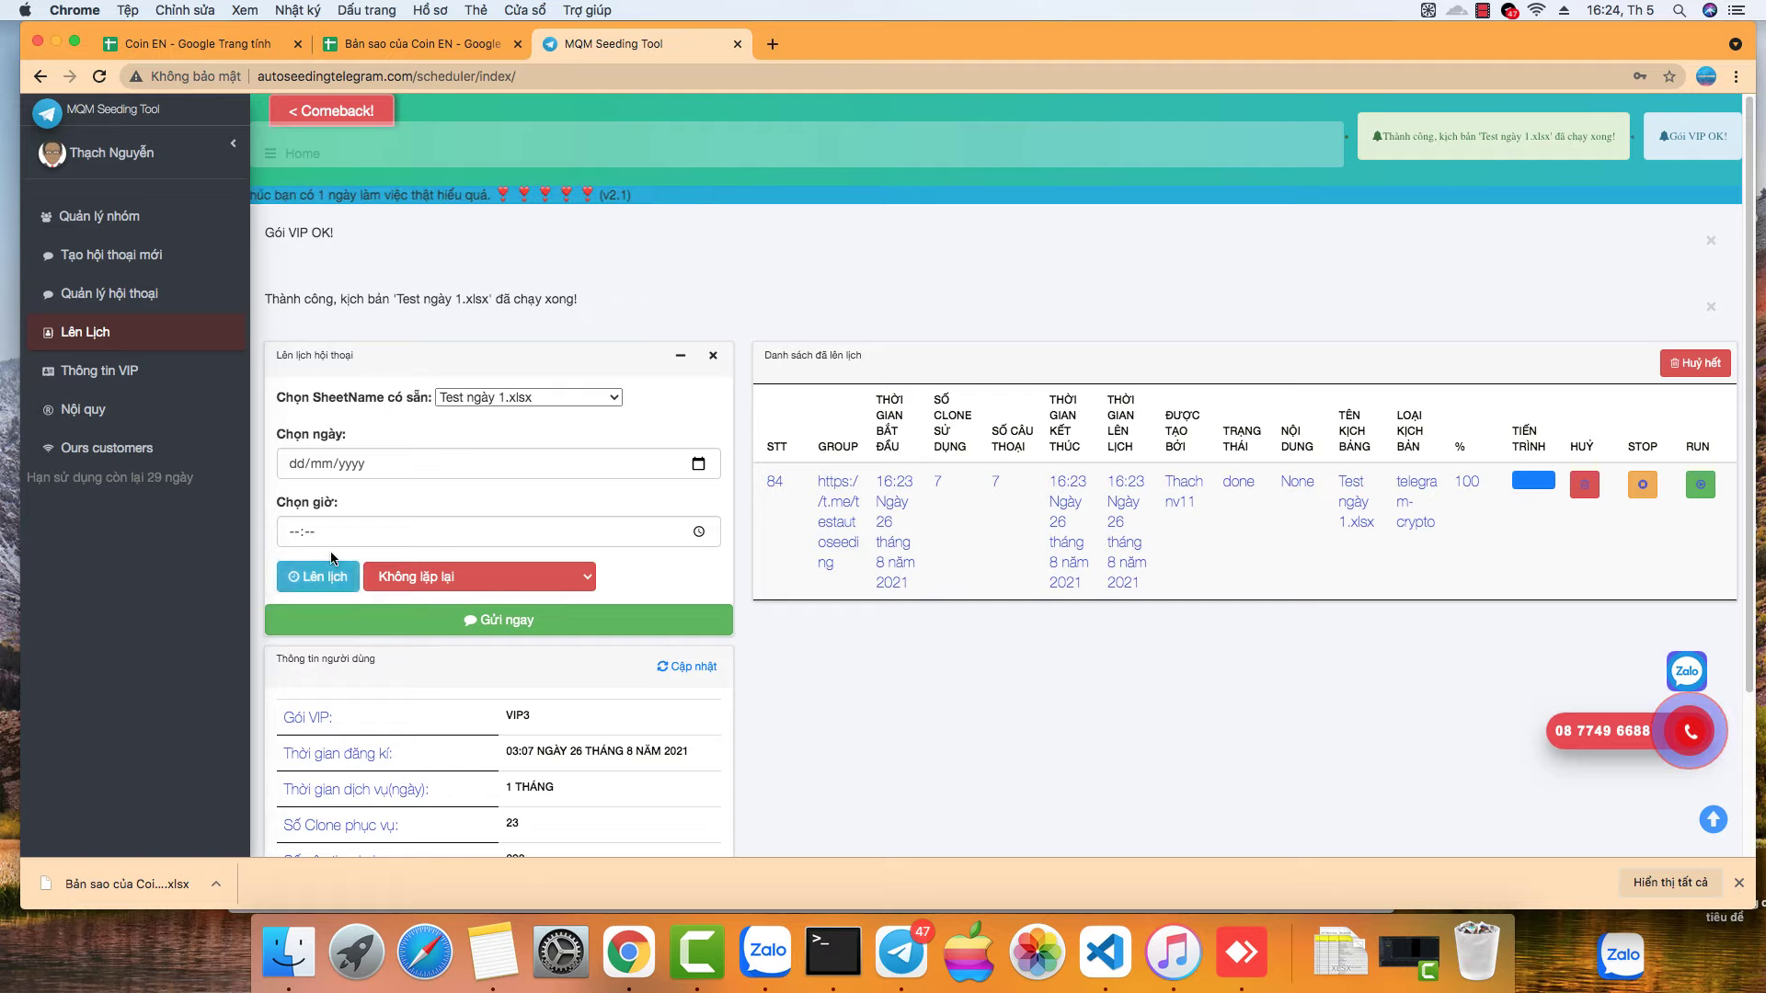
left_click(697, 466)
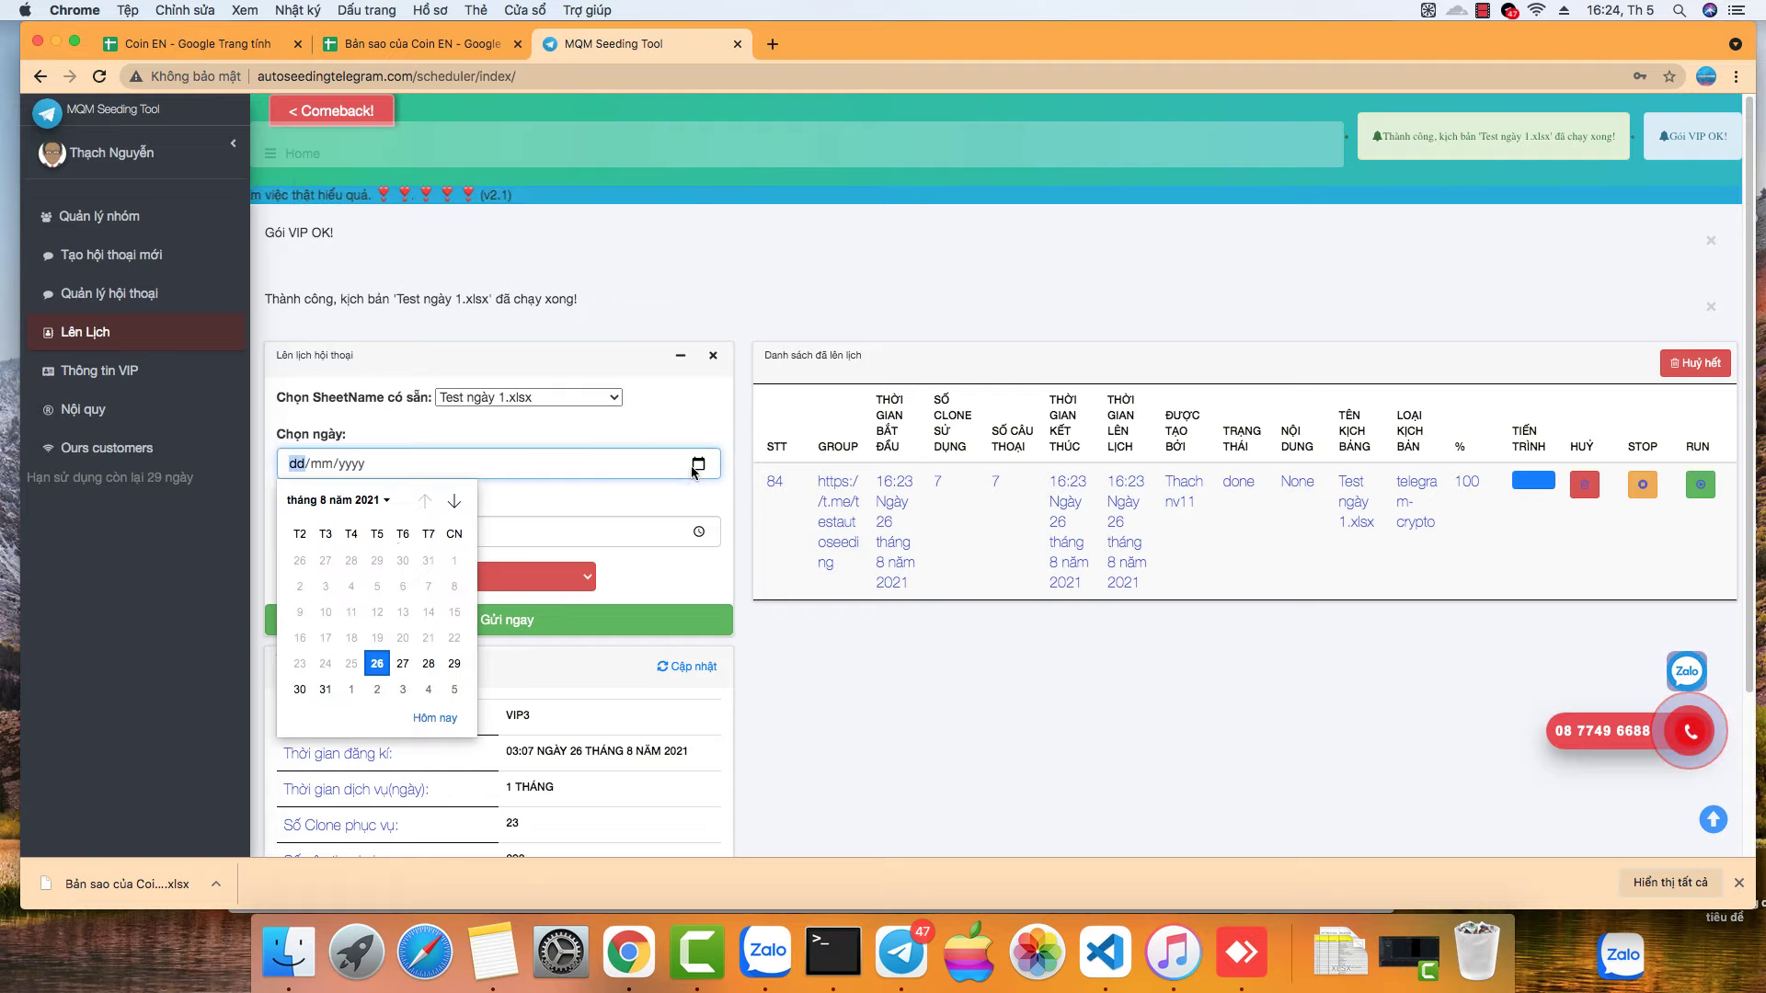
left_click(377, 664)
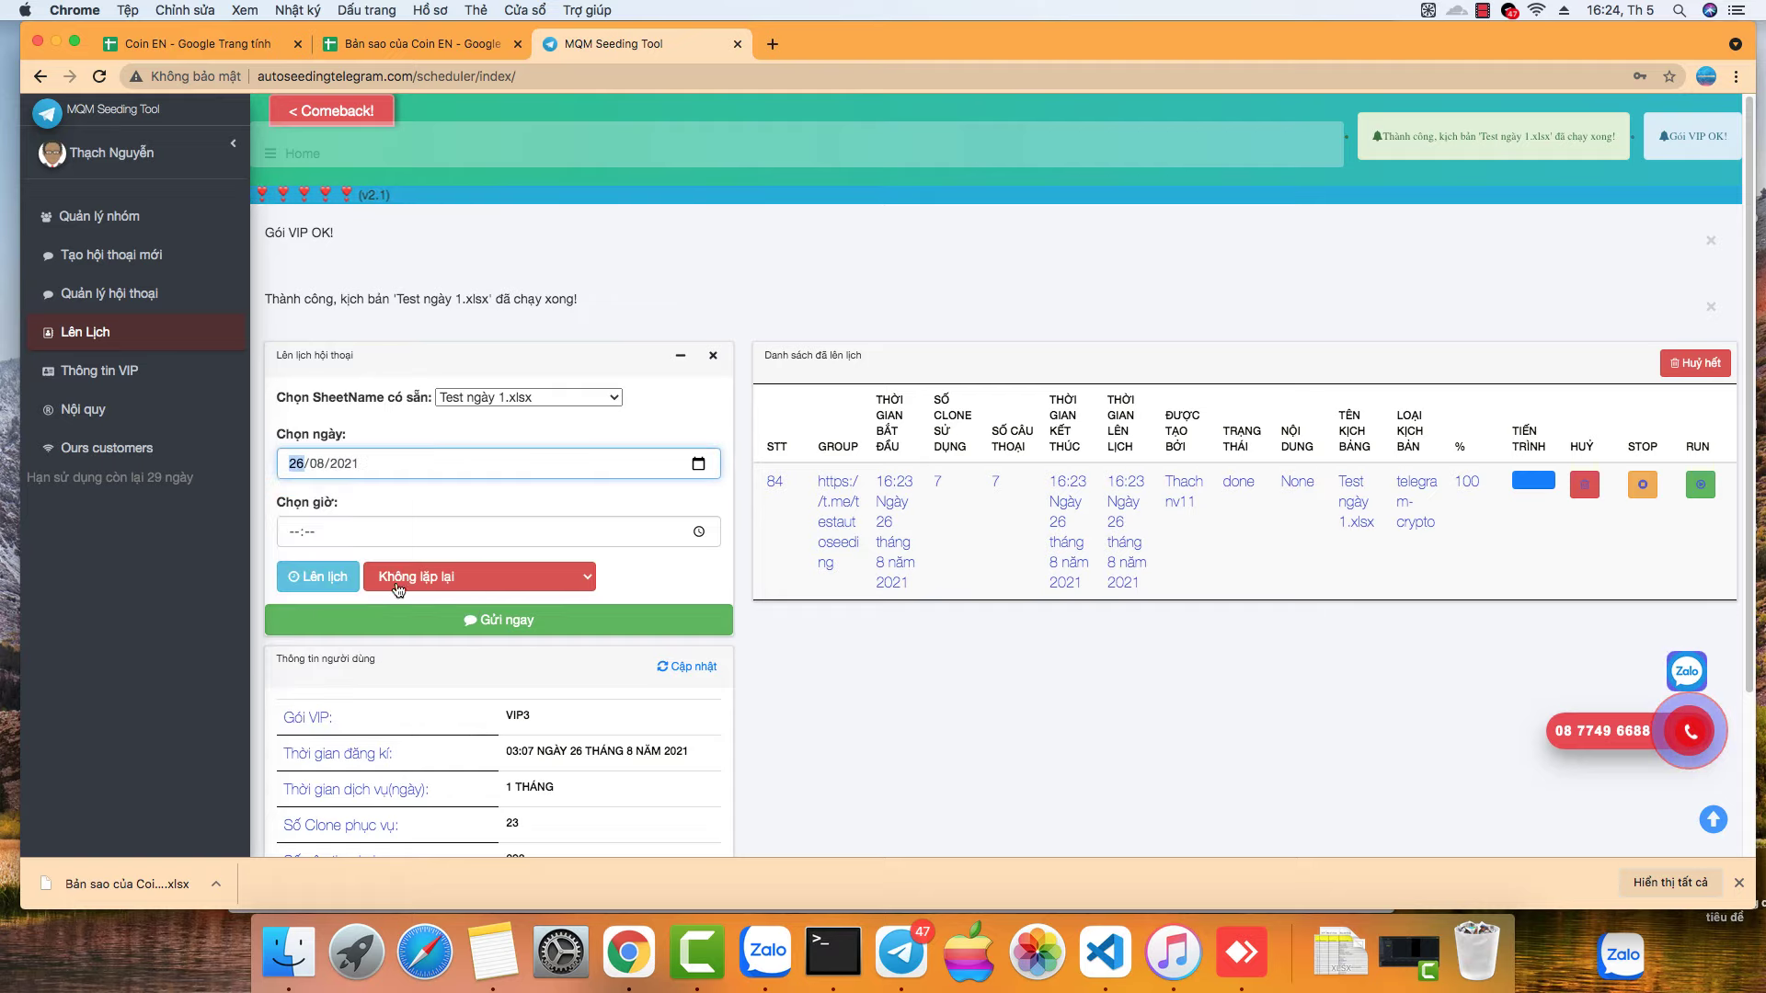
left_click(699, 534)
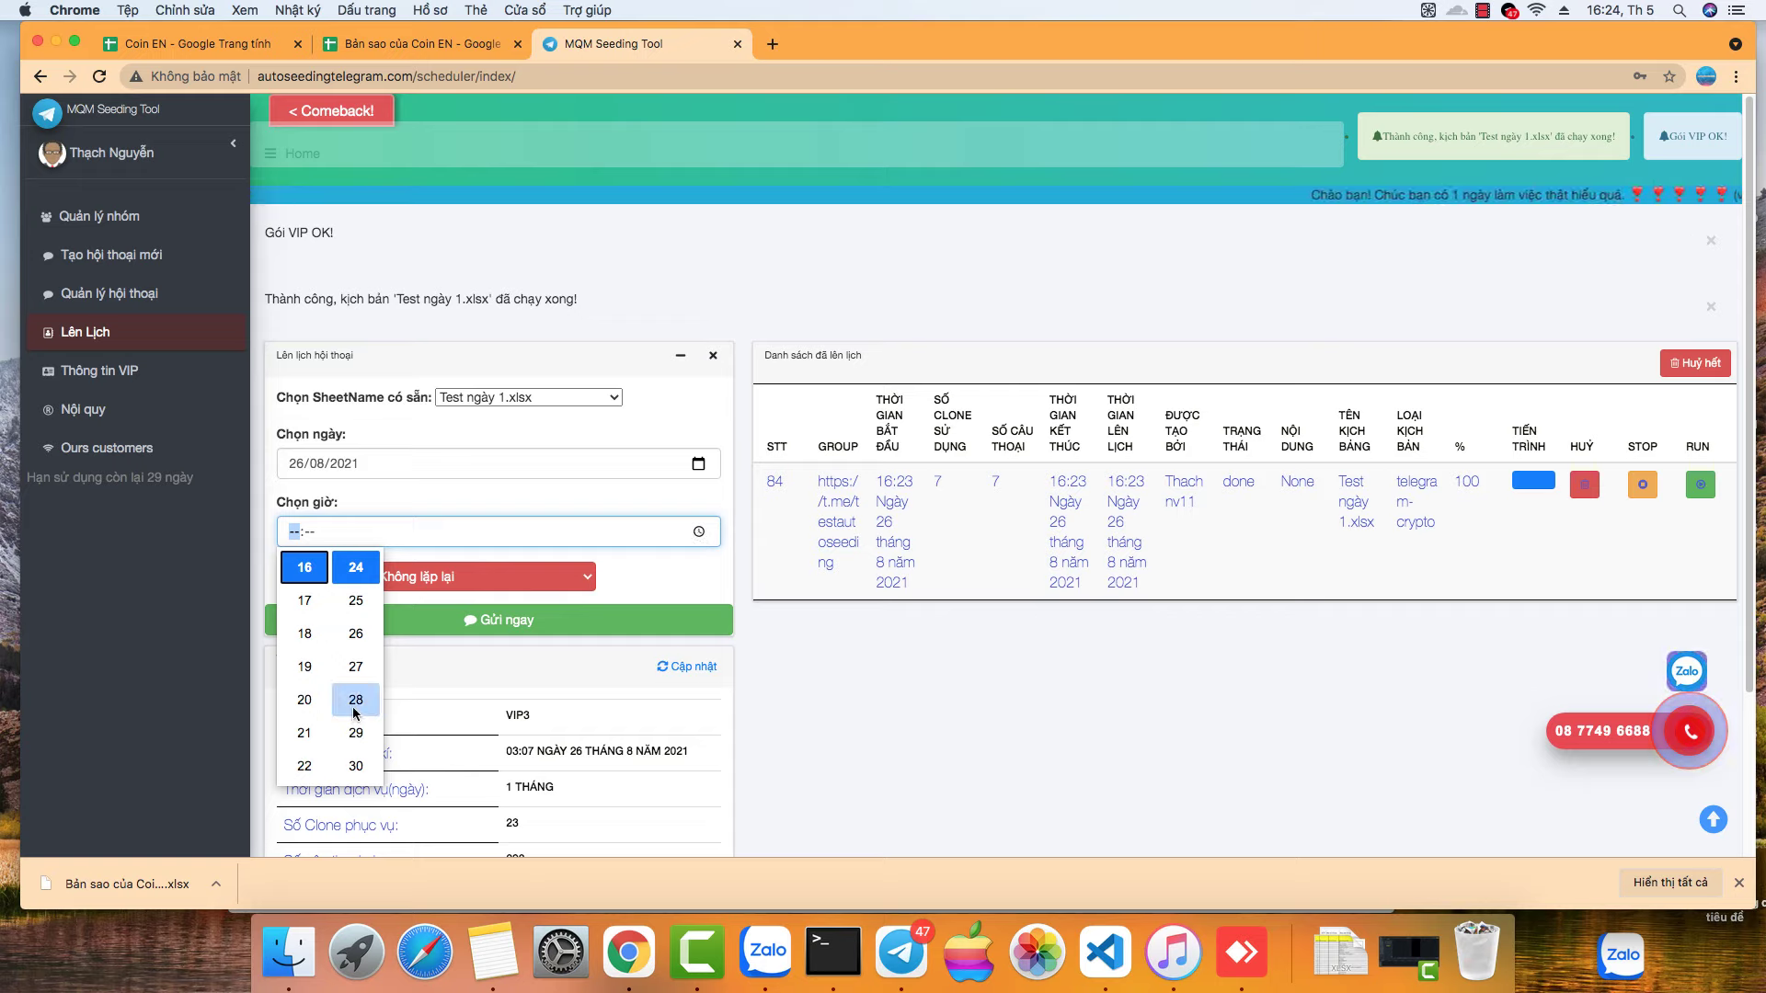
left_click(356, 732)
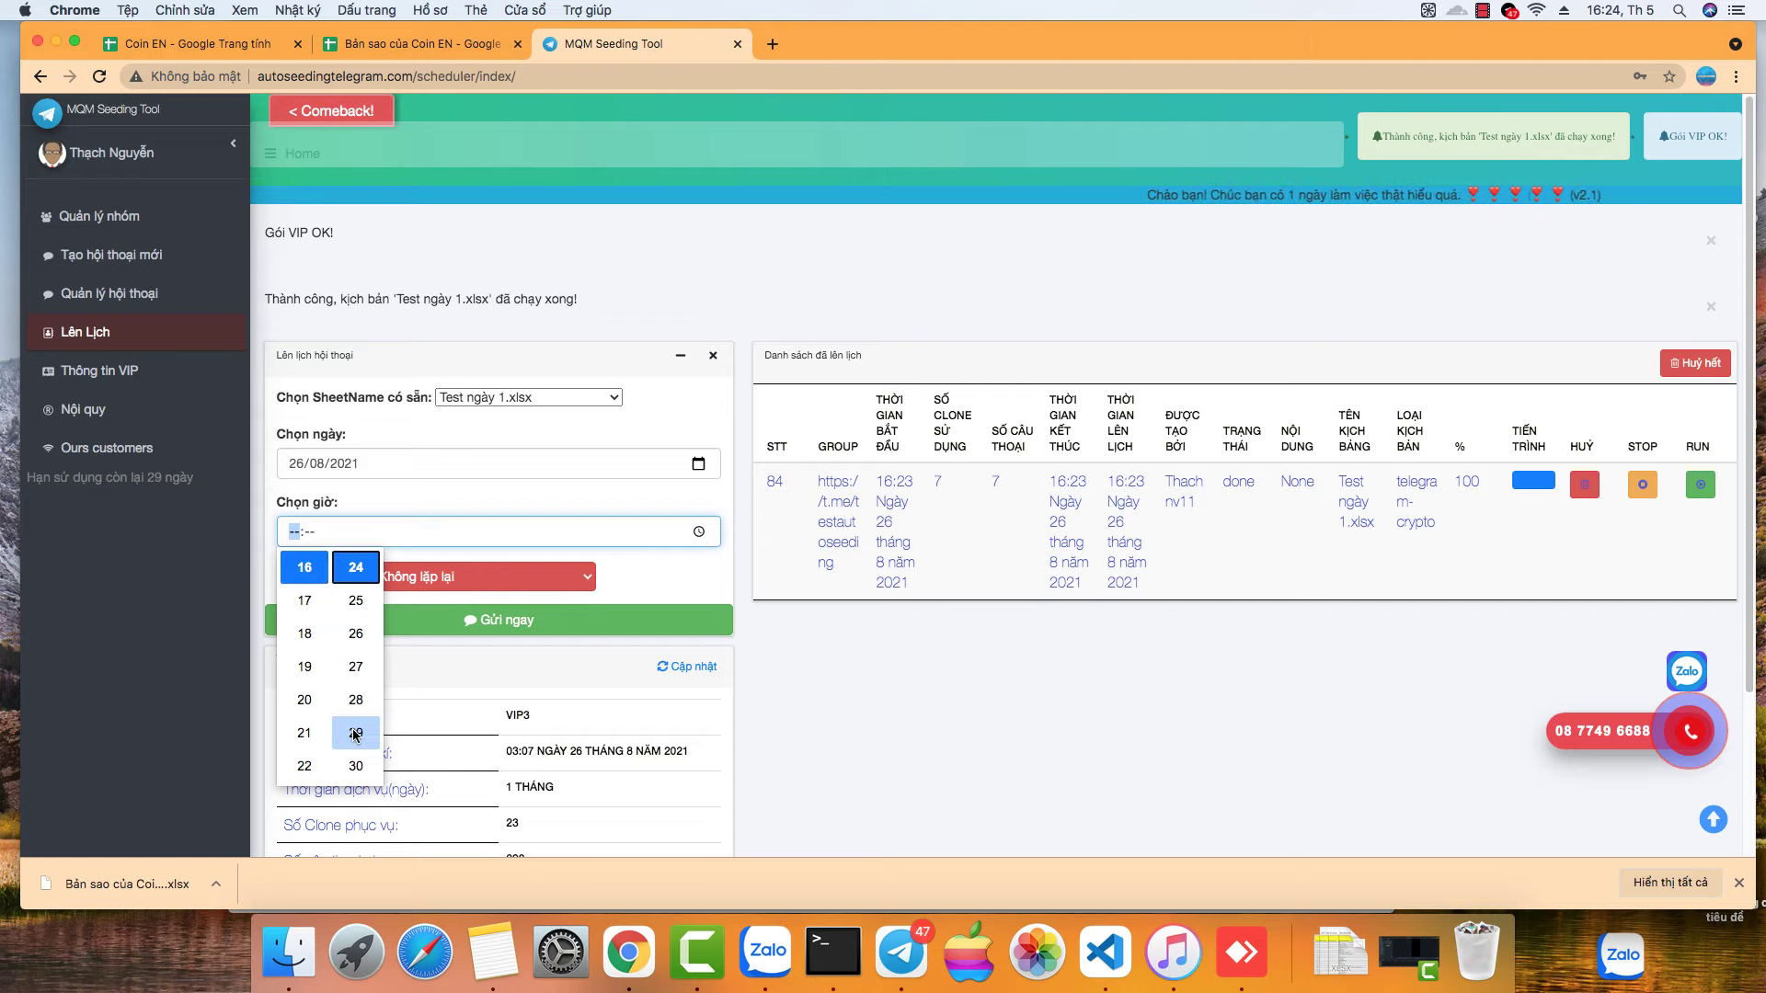
left_click(359, 531)
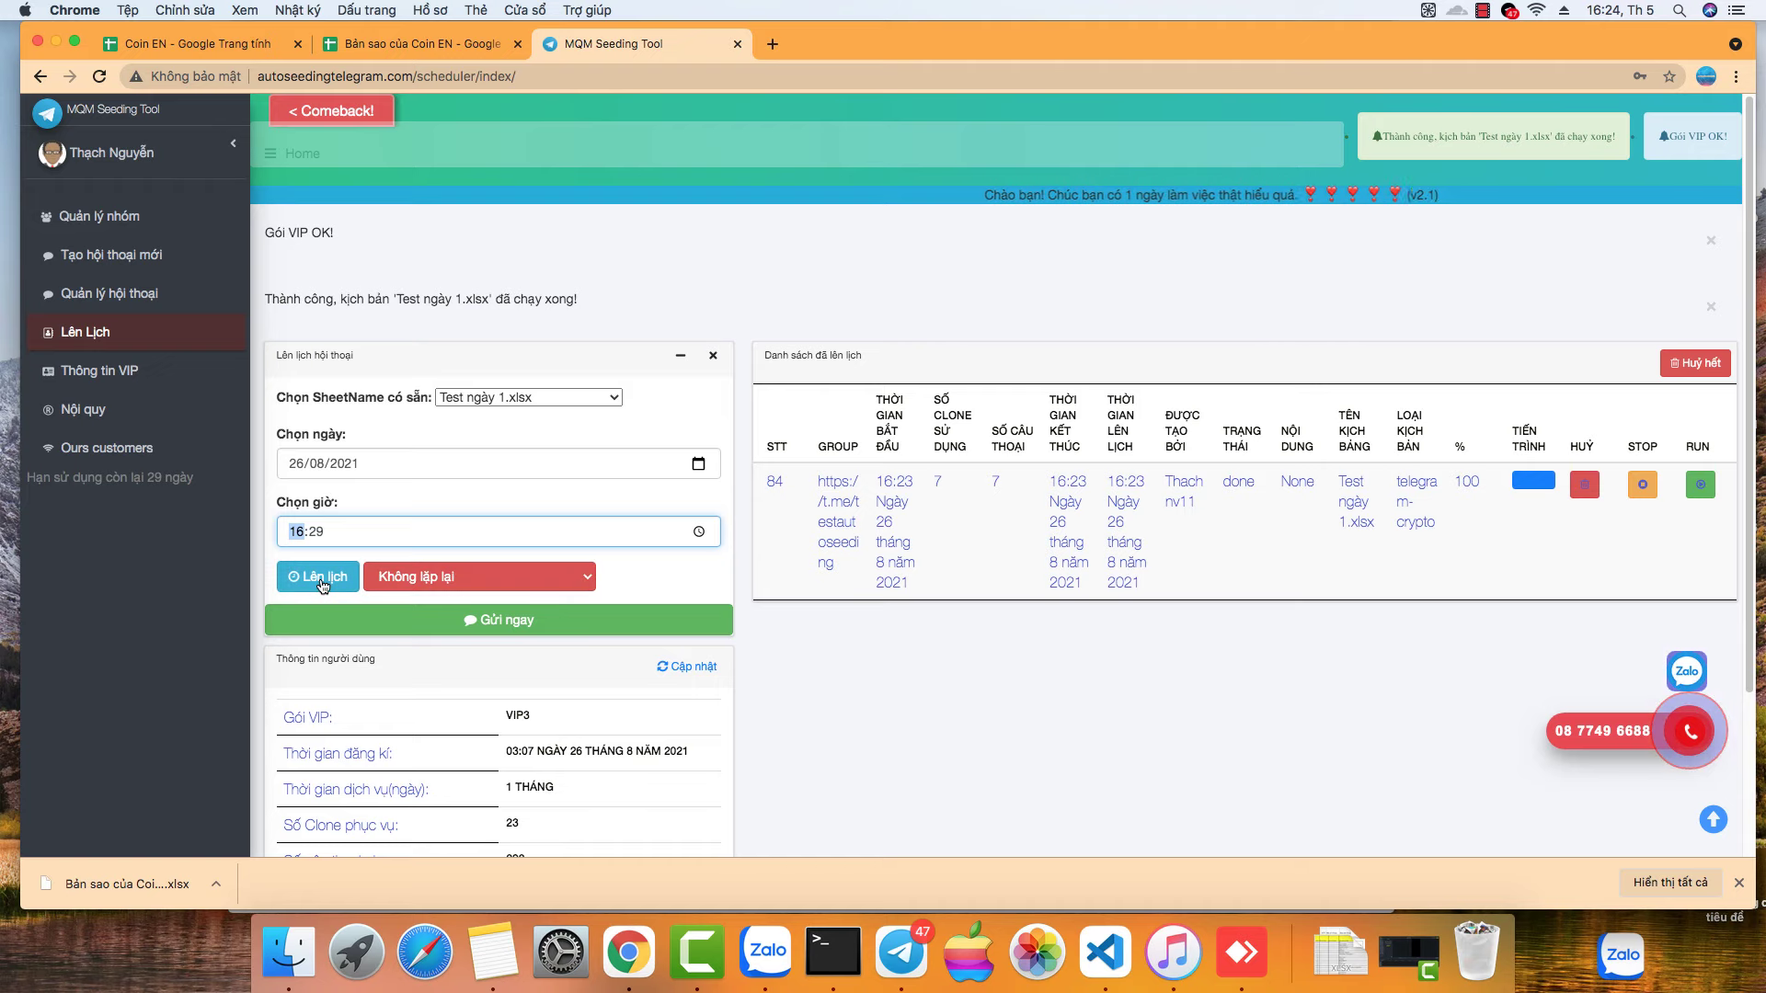
left_click(317, 576)
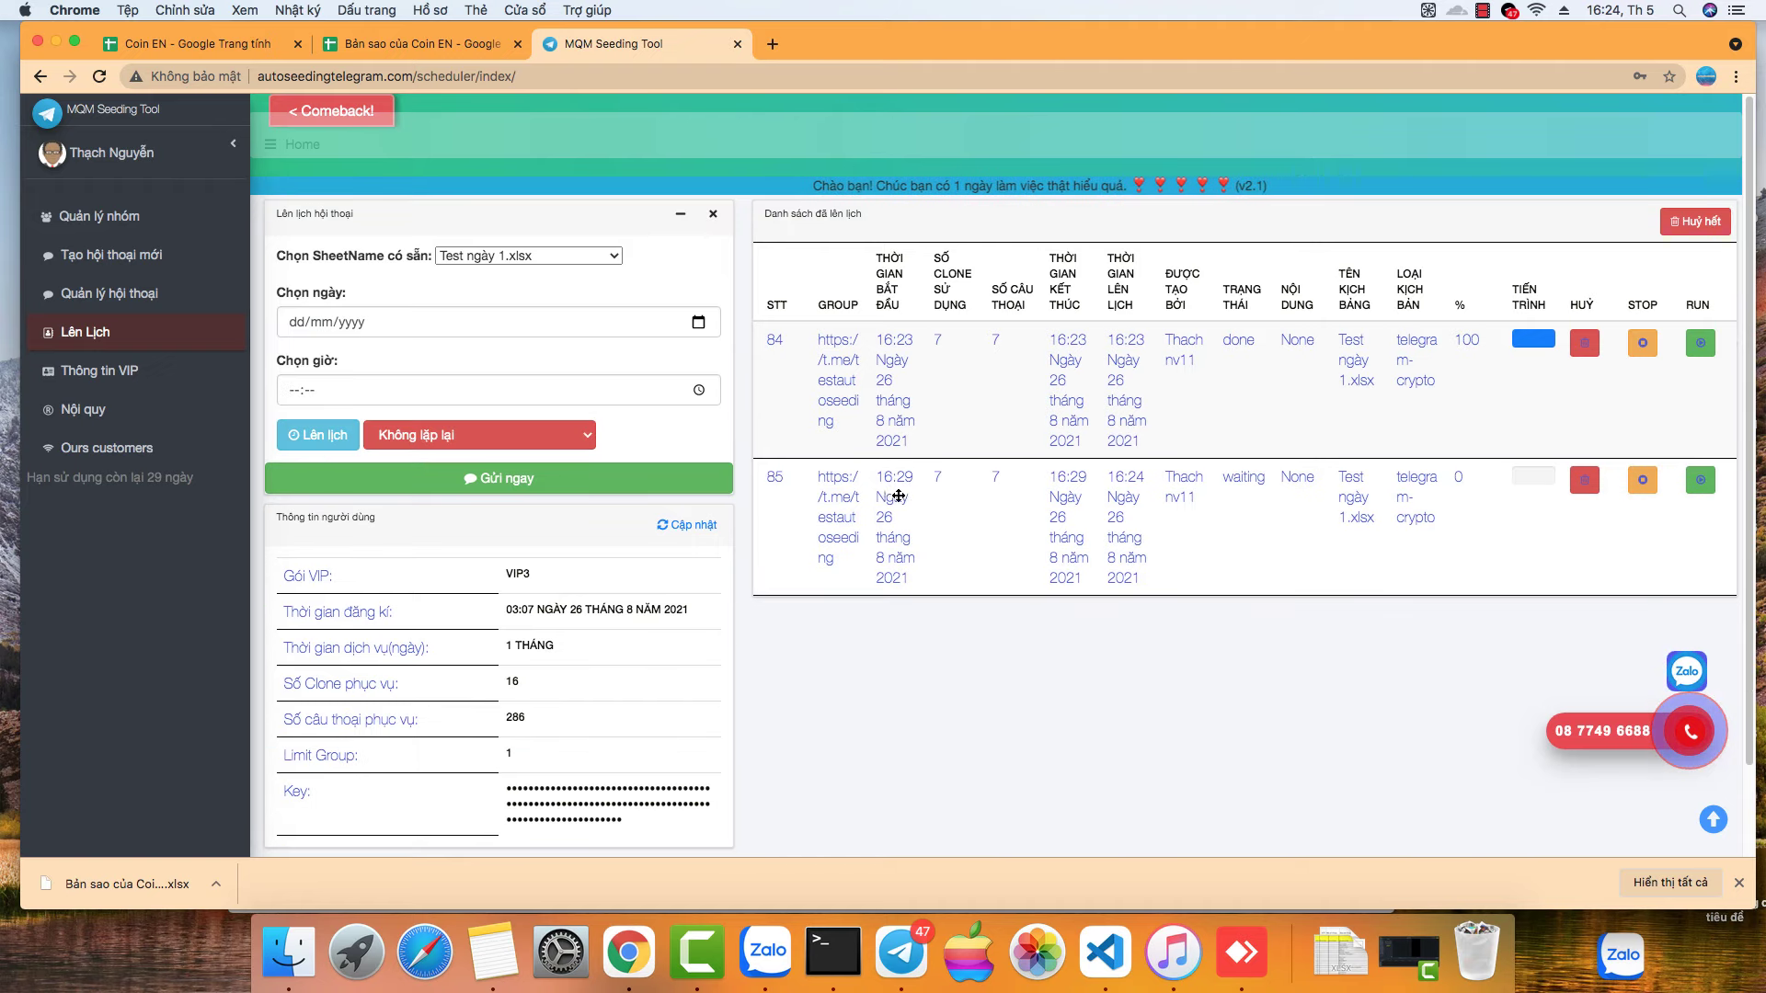
Step: Switch to Telegram and examine the messages posted by the scheduled run in the Test Autoseedingtelegram.com group
left_click(900, 957)
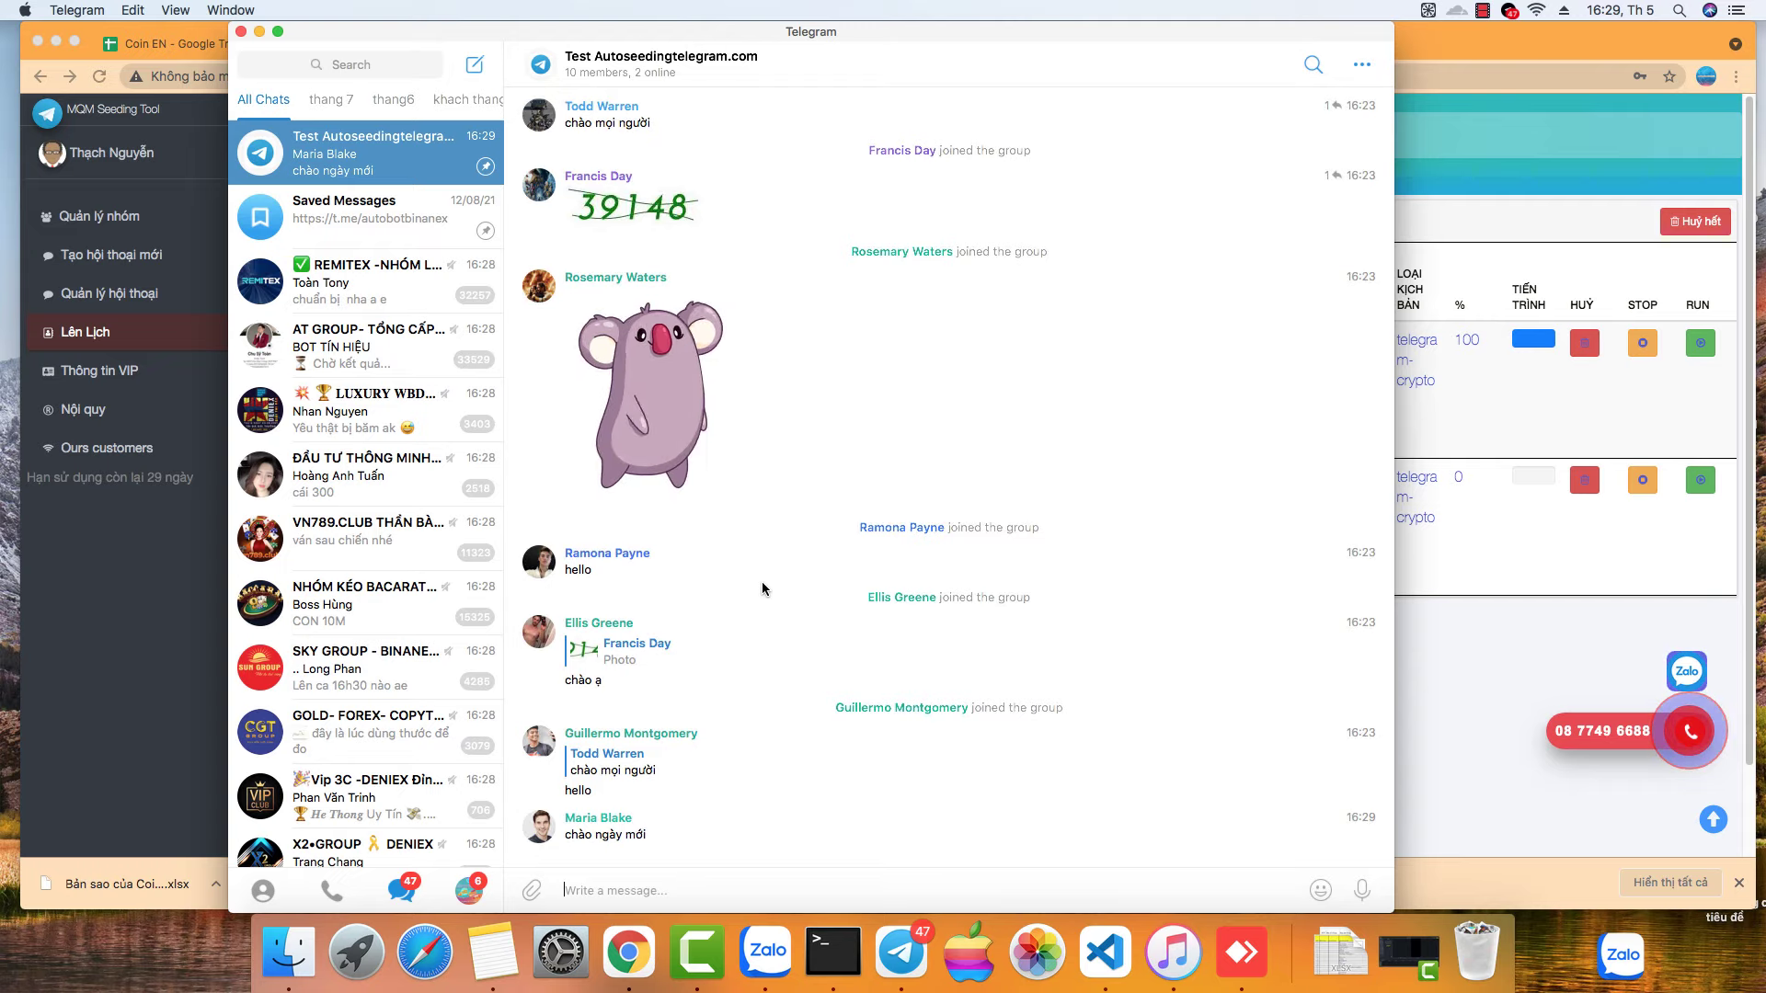
scroll(752, 205, "up", 3)
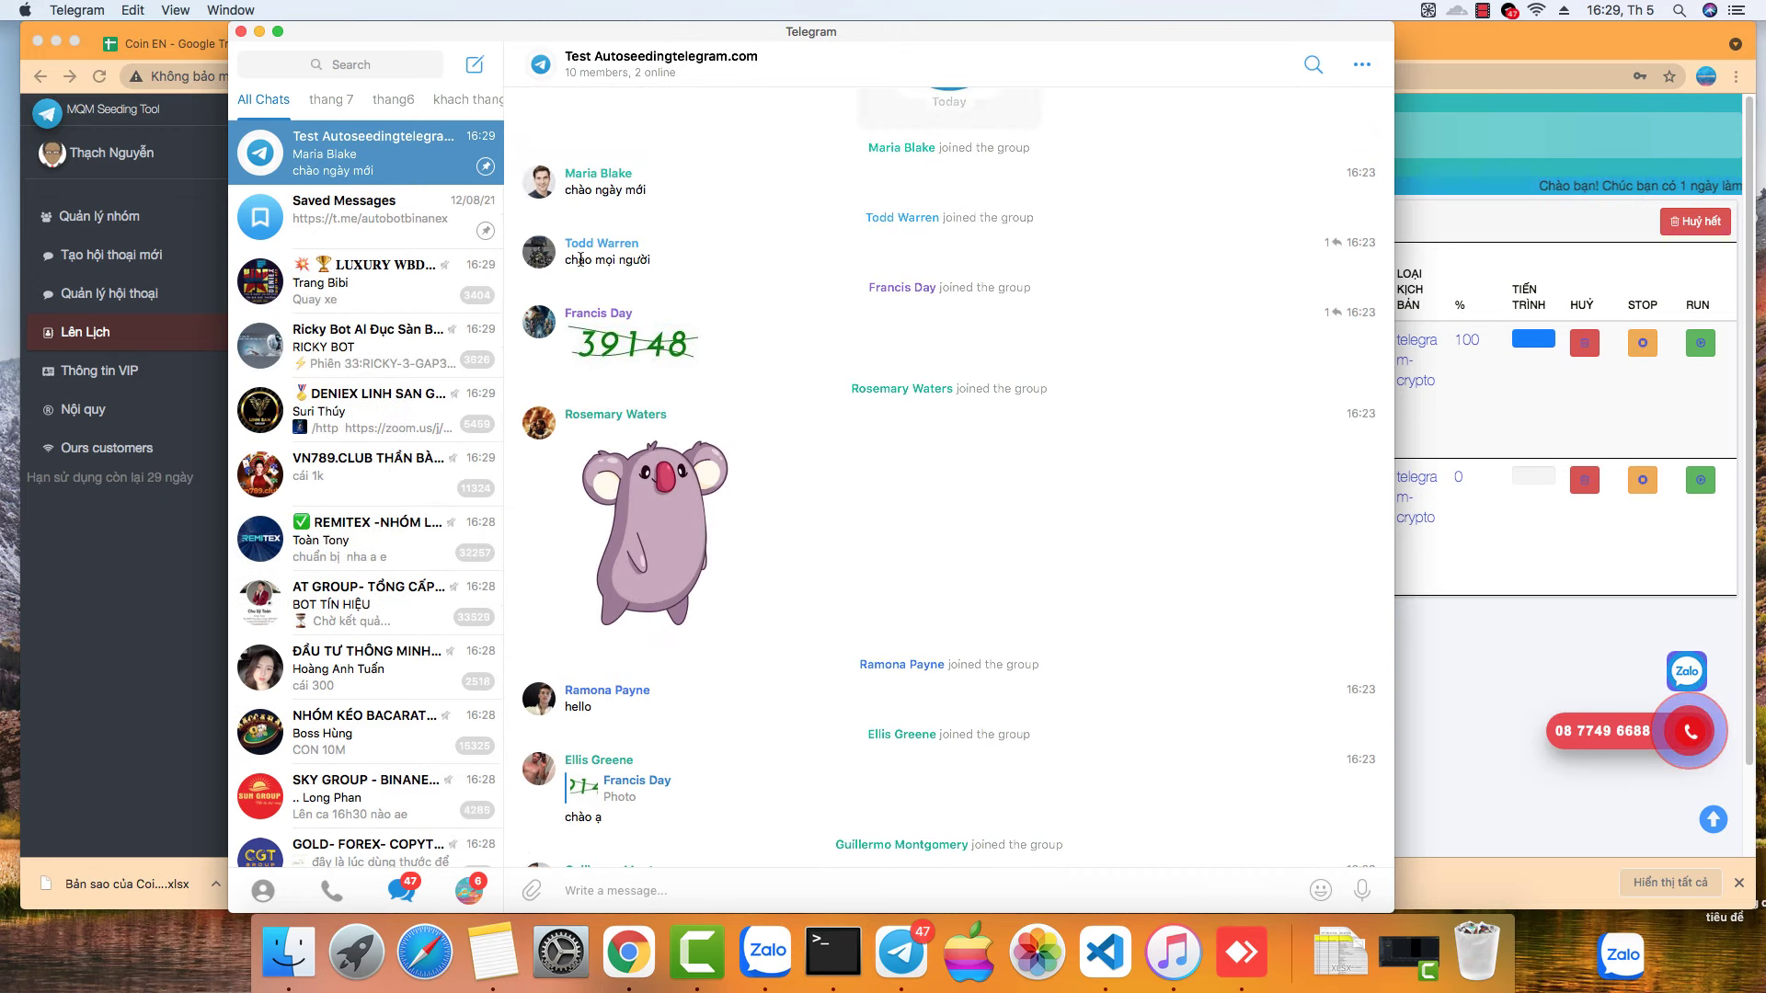
scroll(668, 558, "down", 5)
scroll(668, 558, "down", 1)
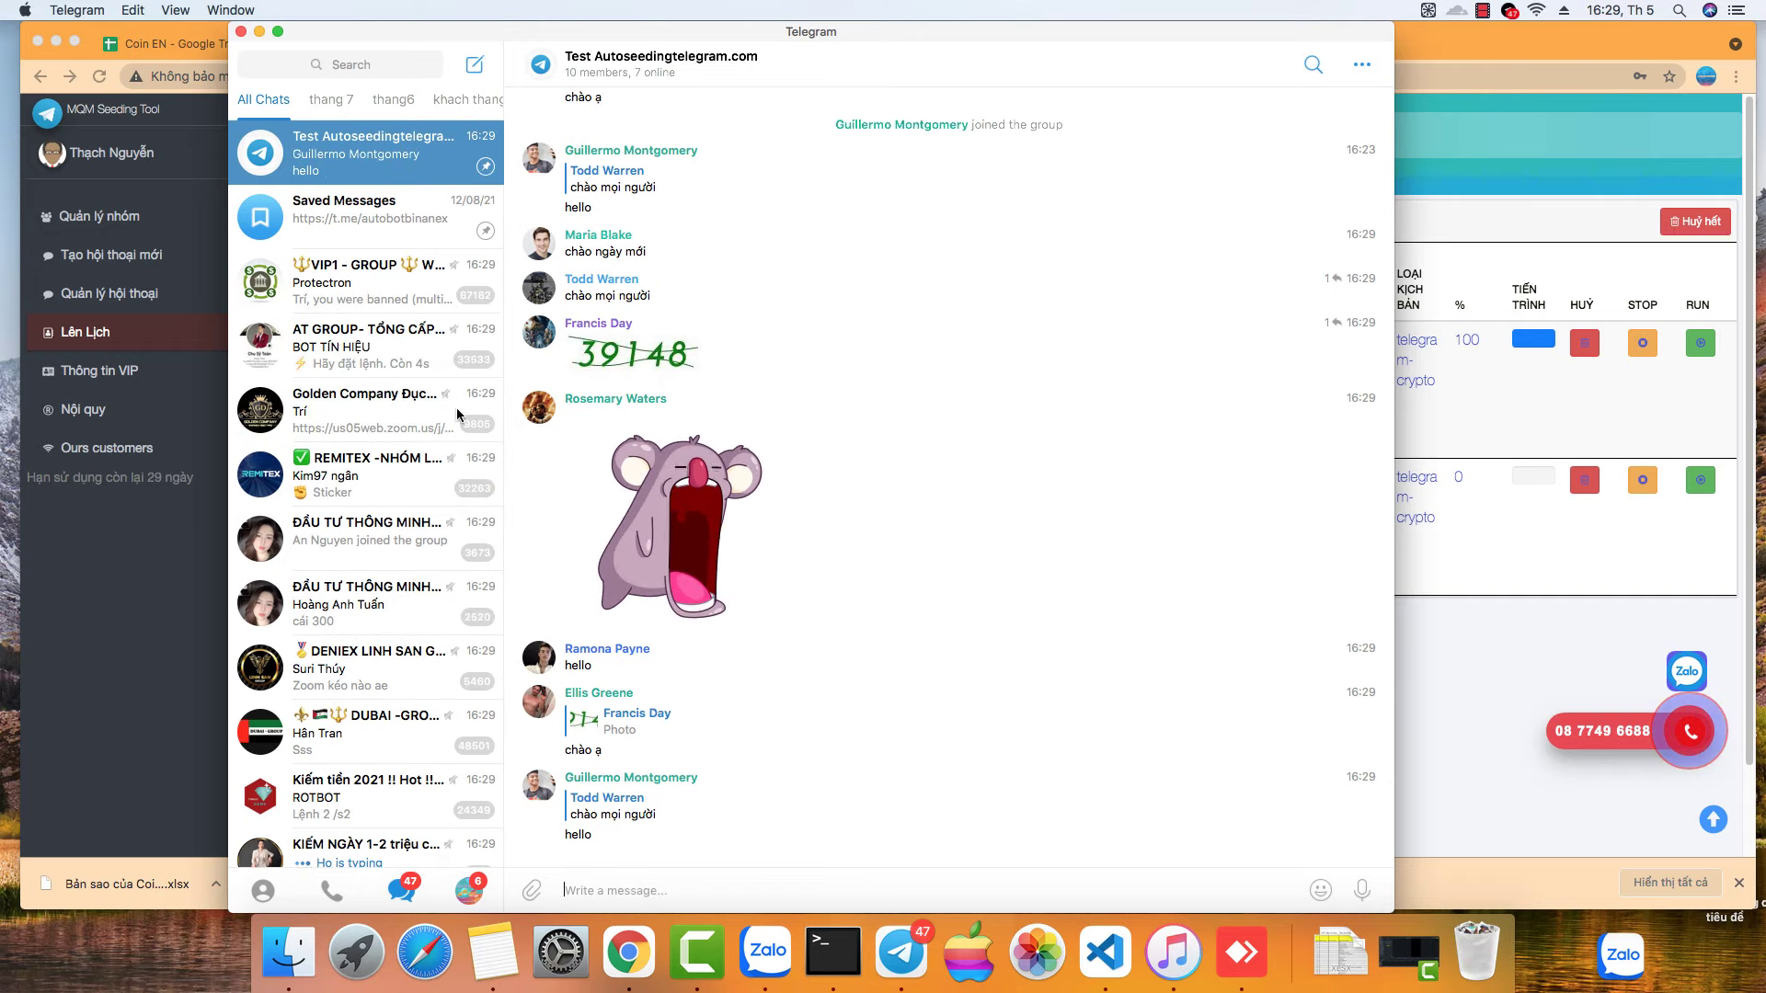
Step: Open the Quản lý hội thoại page in MQM Seeding Tool and review the saved conversation scripts
left_click(114, 297)
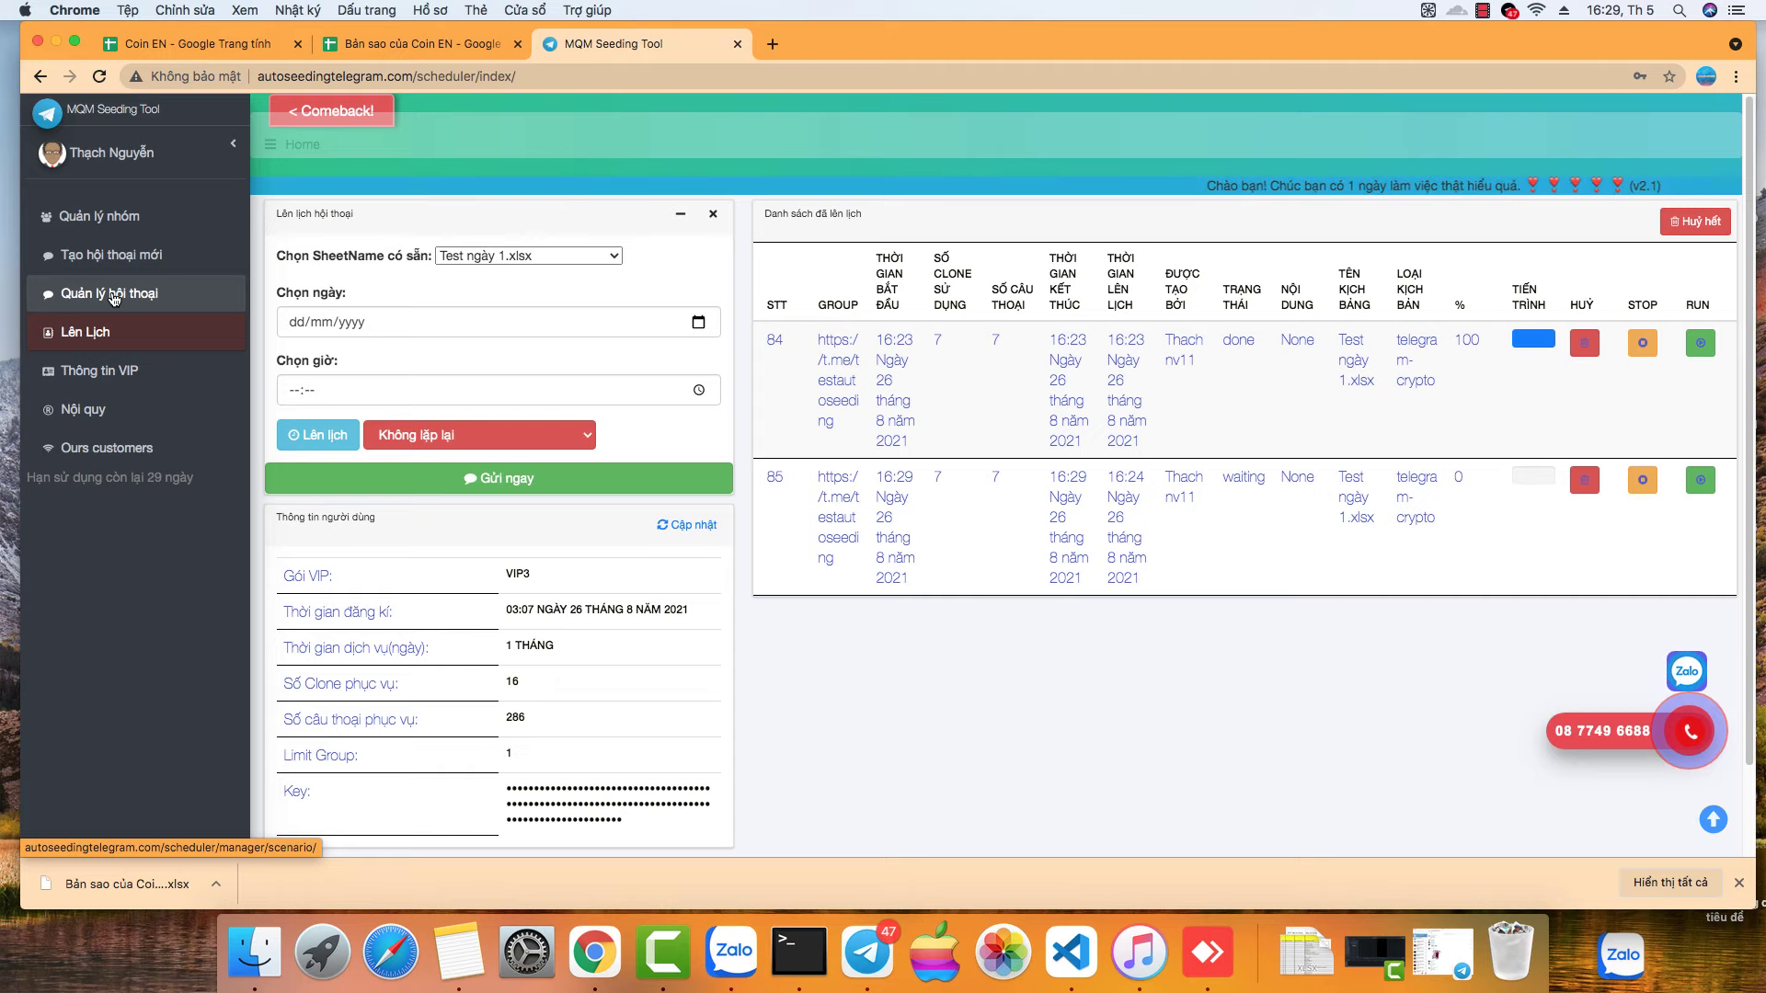
left_click(113, 297)
scroll(1205, 585, "up", 5)
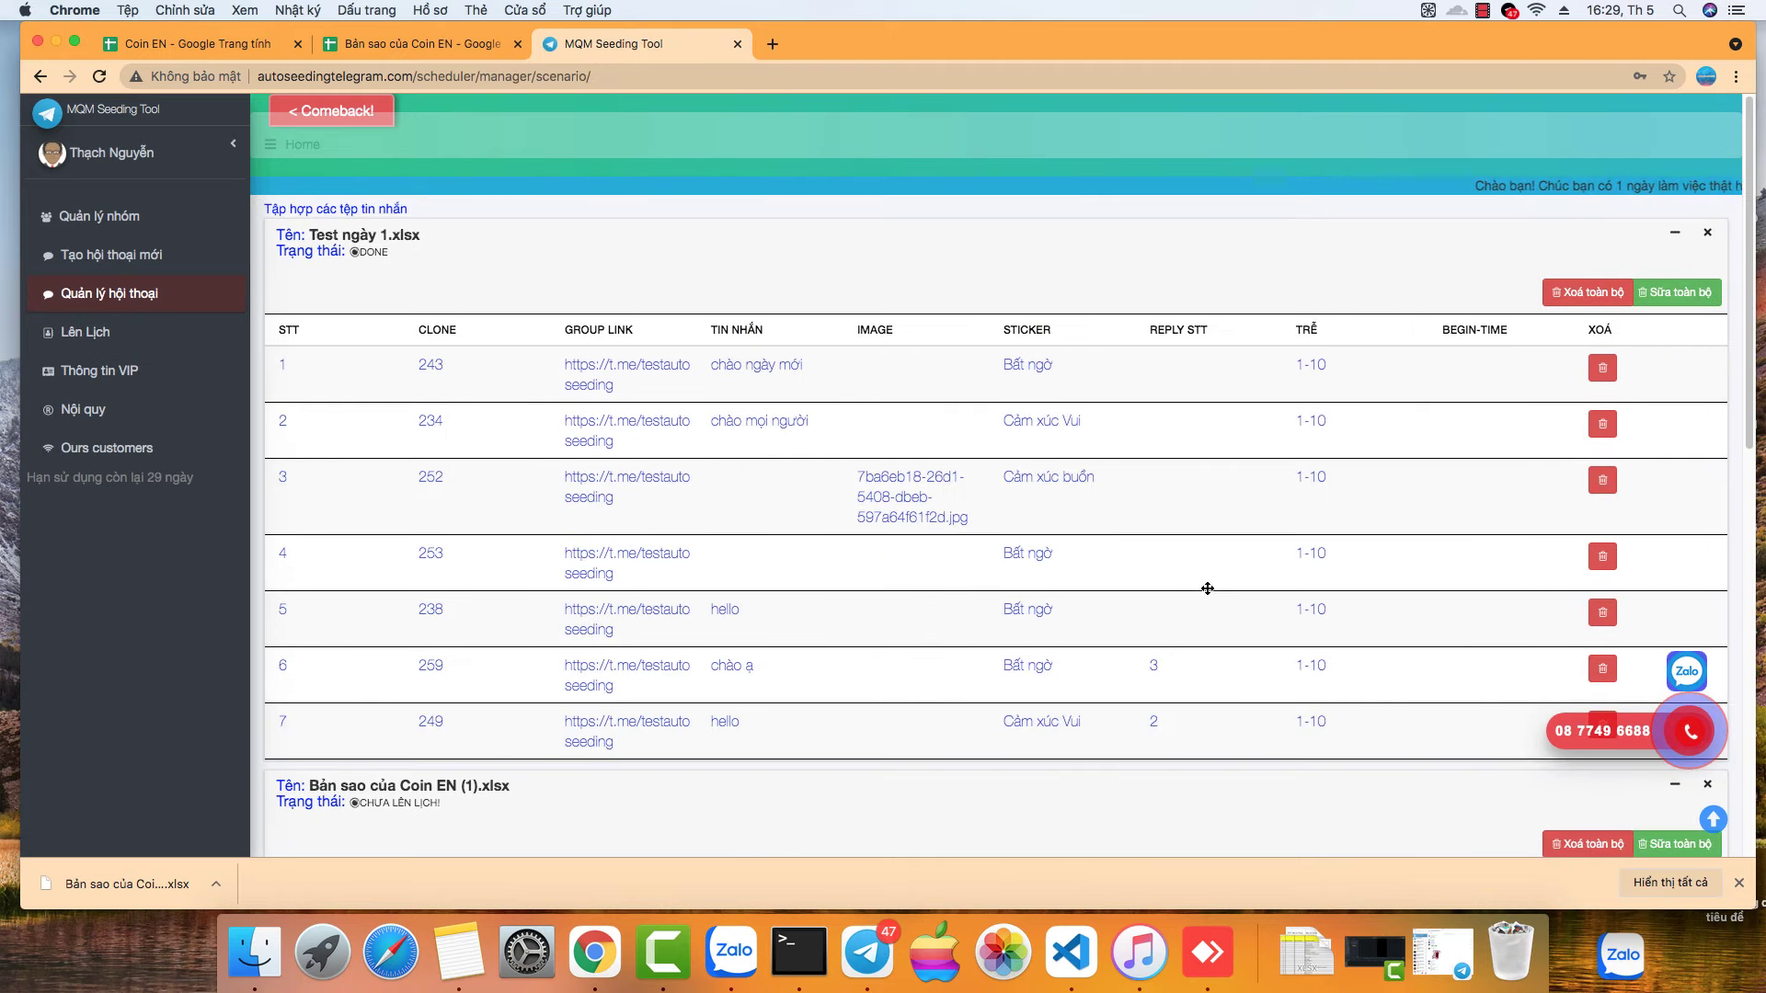
scroll(1208, 588, "down", 1)
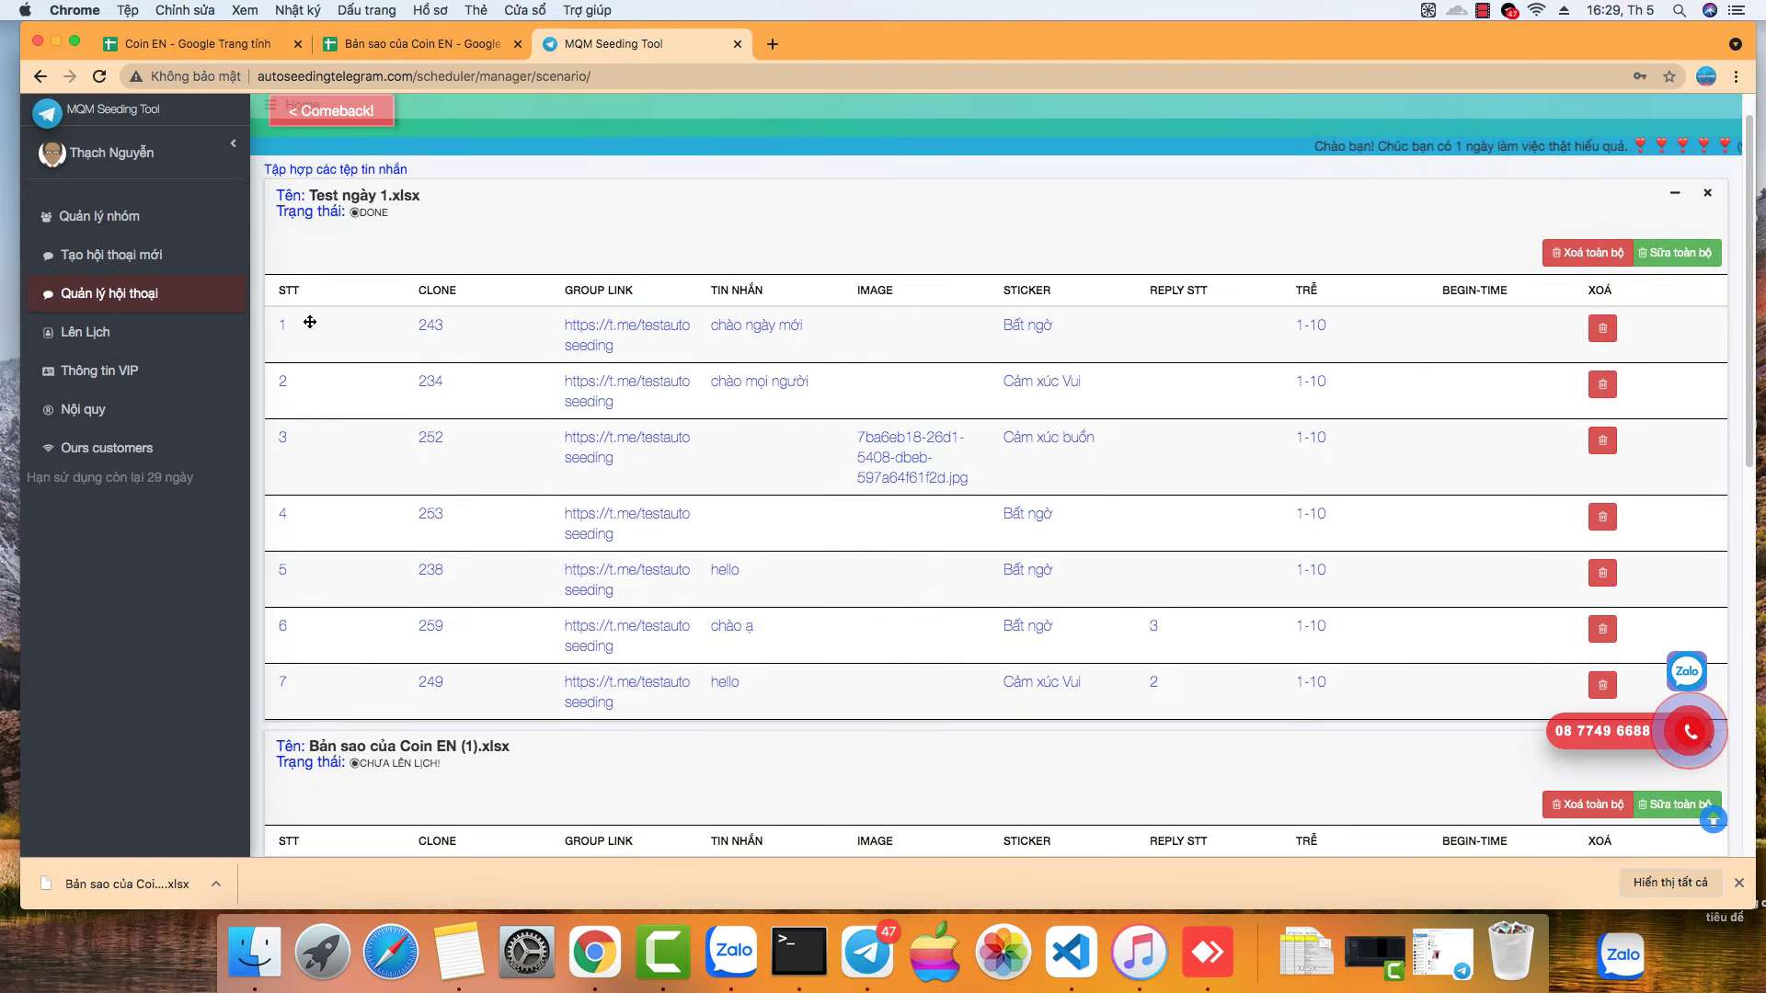
Step: Open the Bản sao của Coin EN (1).xlsx script for editing and review its message rows, stickers, replies and delays
scroll(791, 428, "down", 10)
scroll(807, 412, "up", 3)
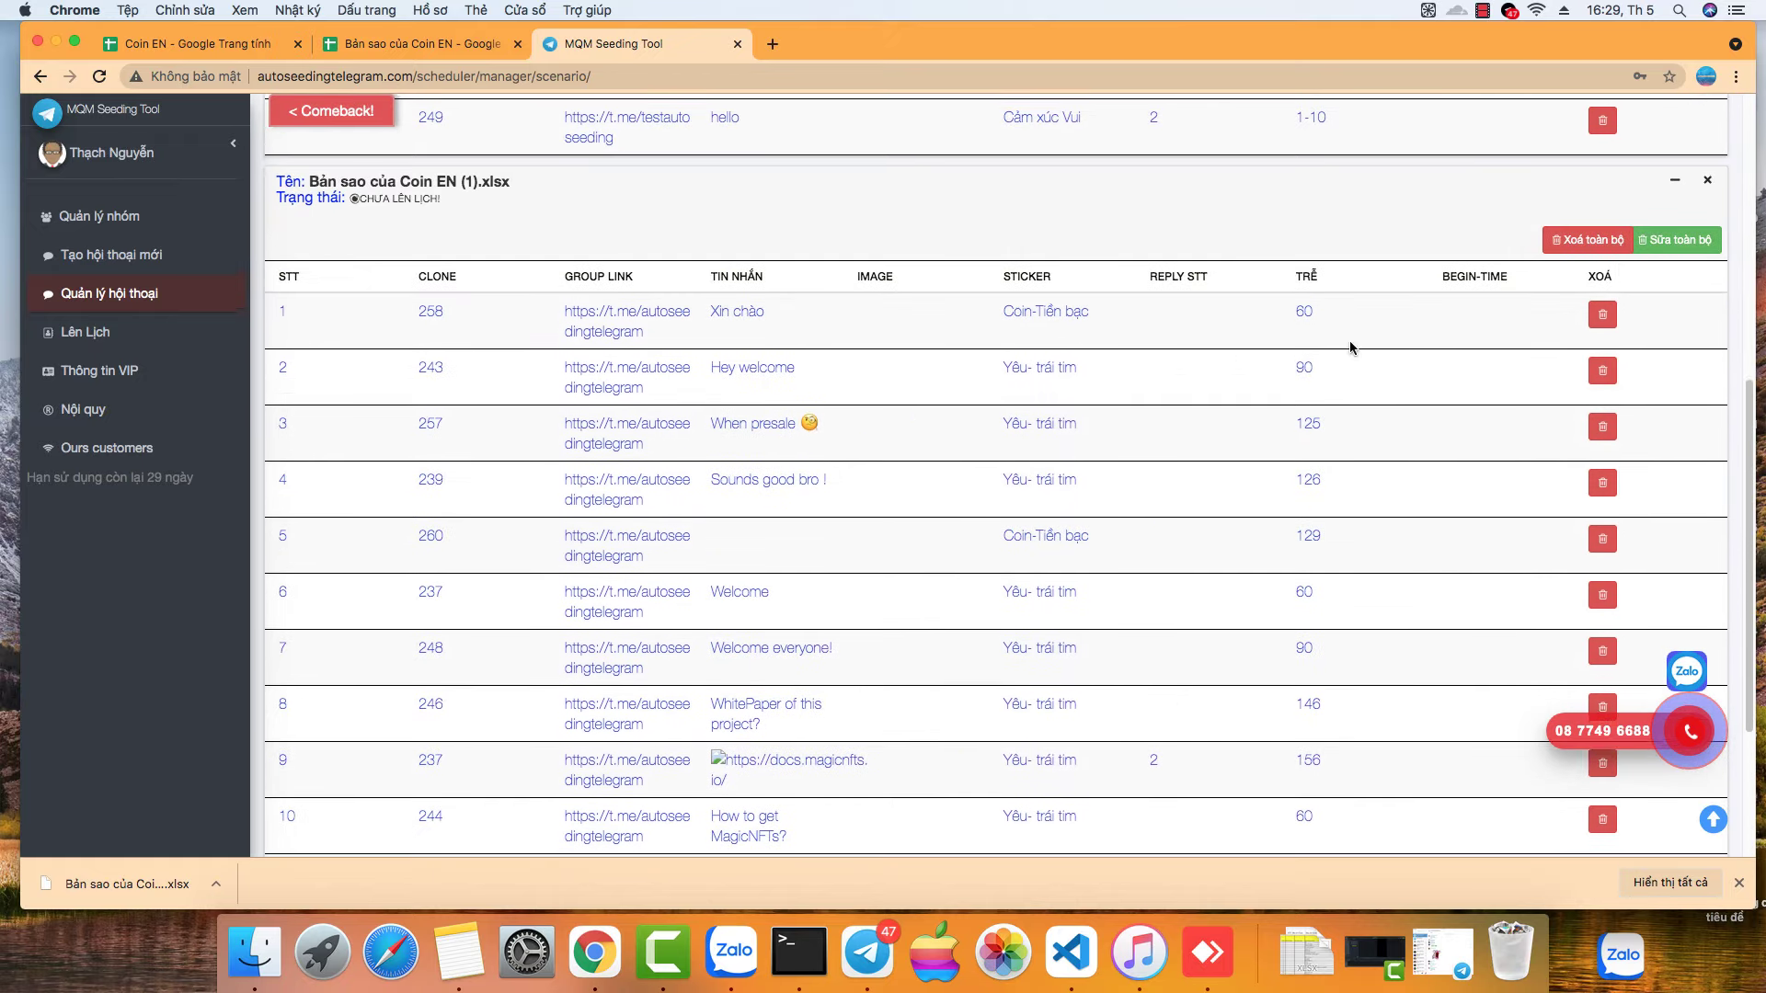
left_click(1676, 243)
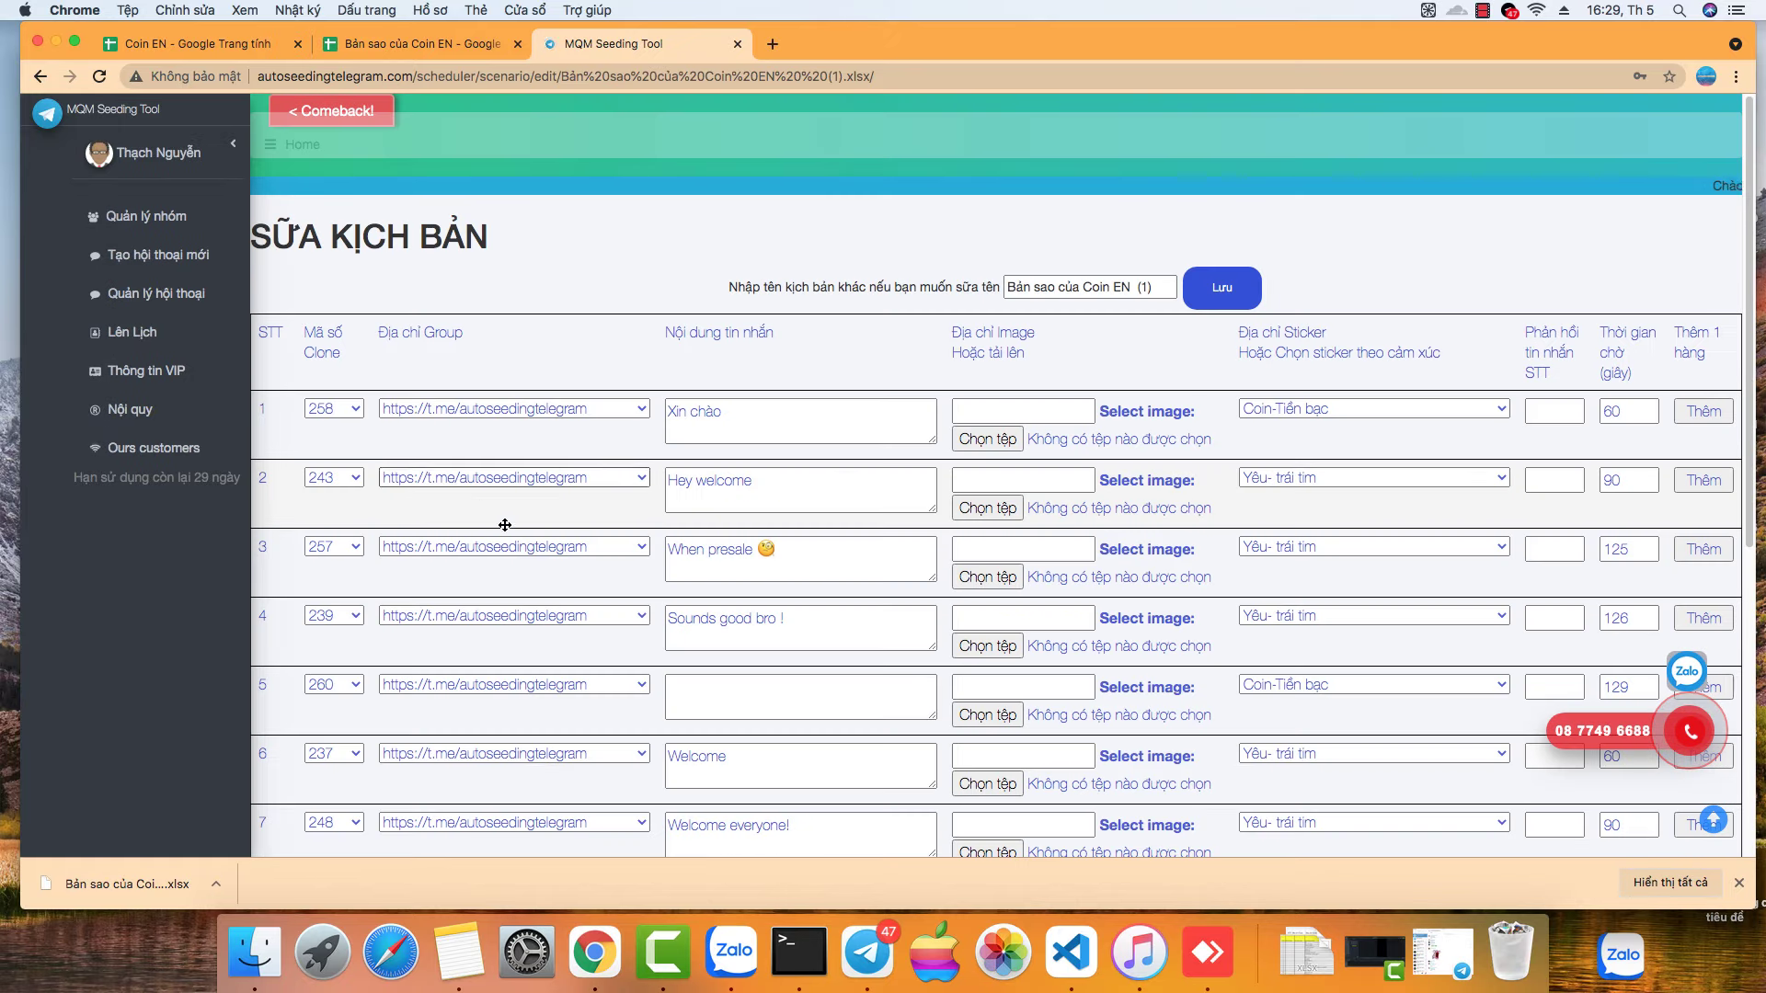
scroll(690, 461, "down", 1)
scroll(927, 463, "down", 5)
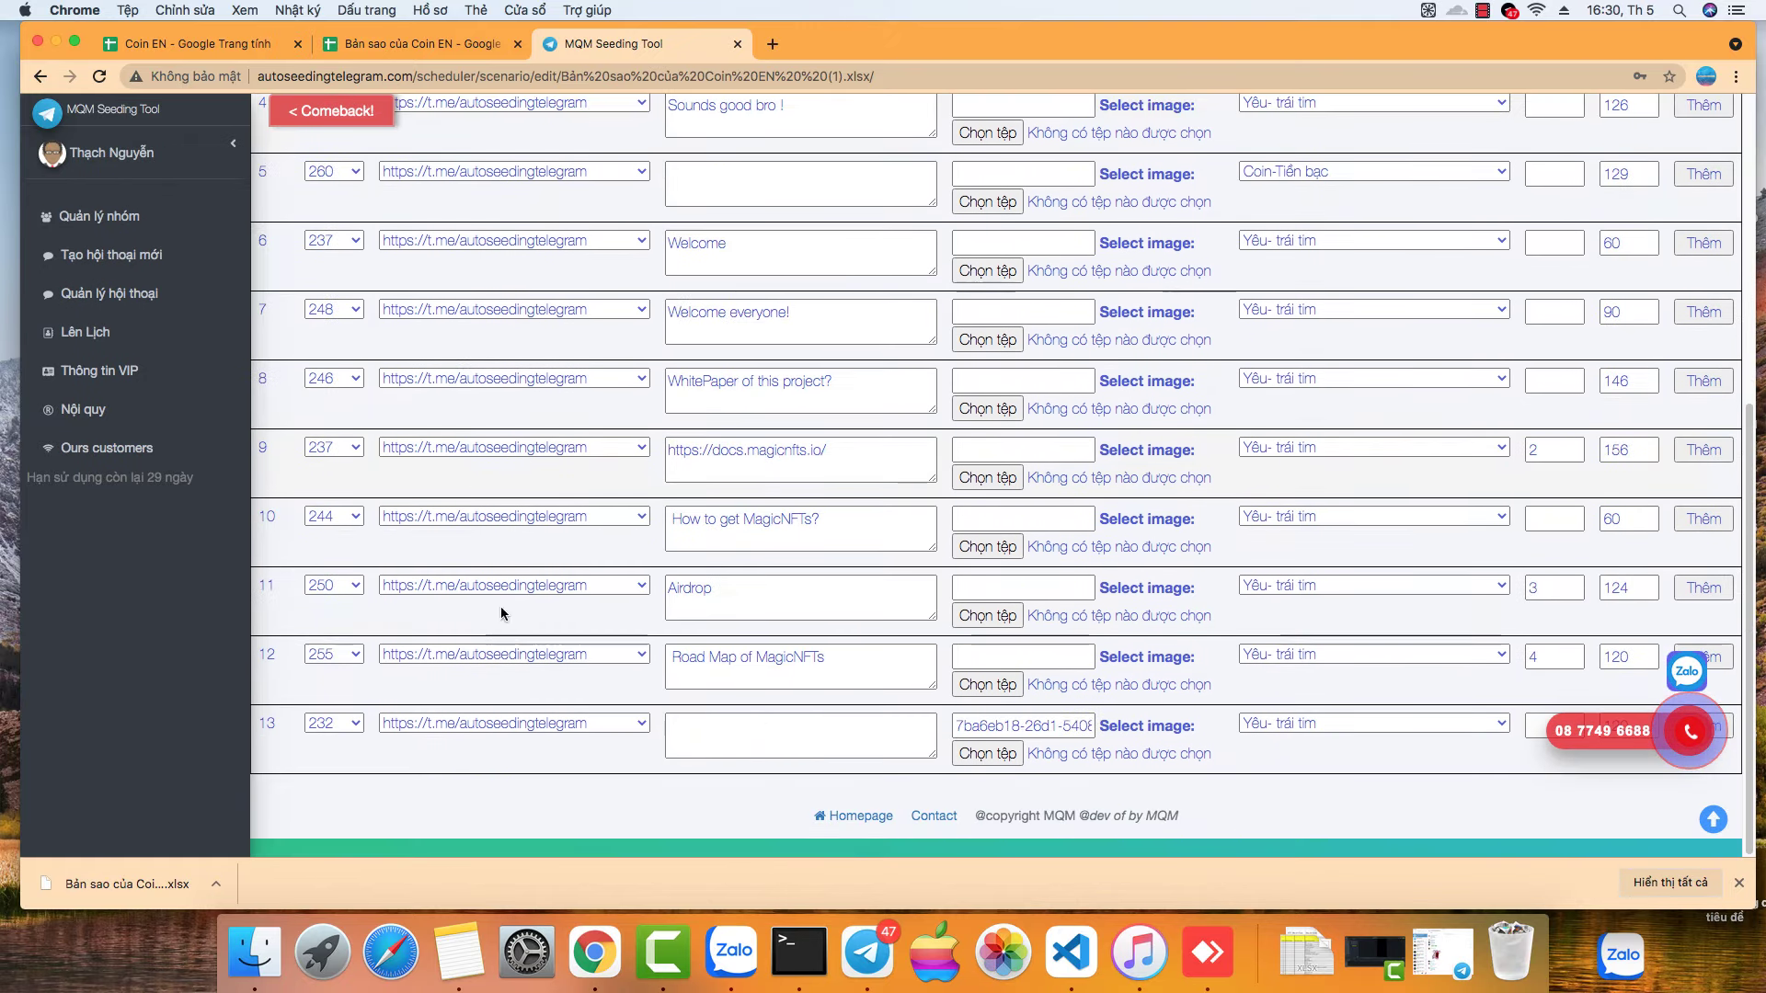
scroll(927, 463, "up", 10)
Step: Return to the Tạo hội thoại mới page and send the Bản sao của Coin EN (1).xlsx script immediately without repetition
key("super+bracketleft")
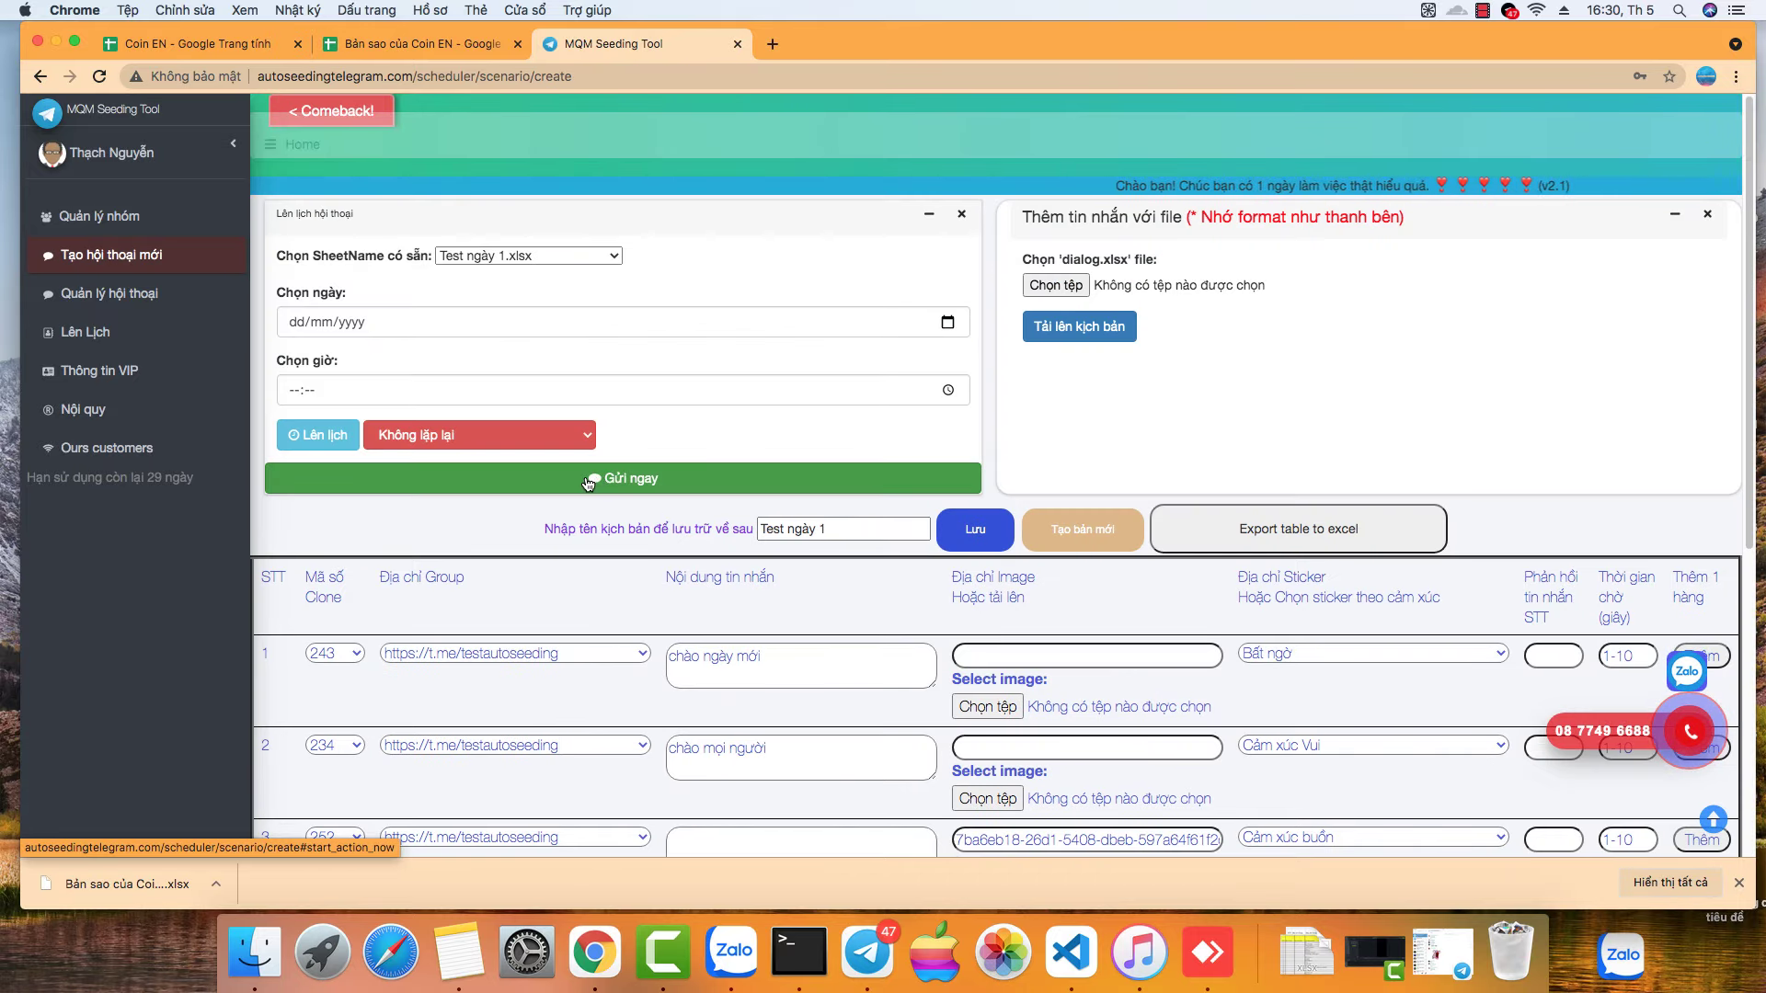
left_click(589, 483)
left_click(855, 201)
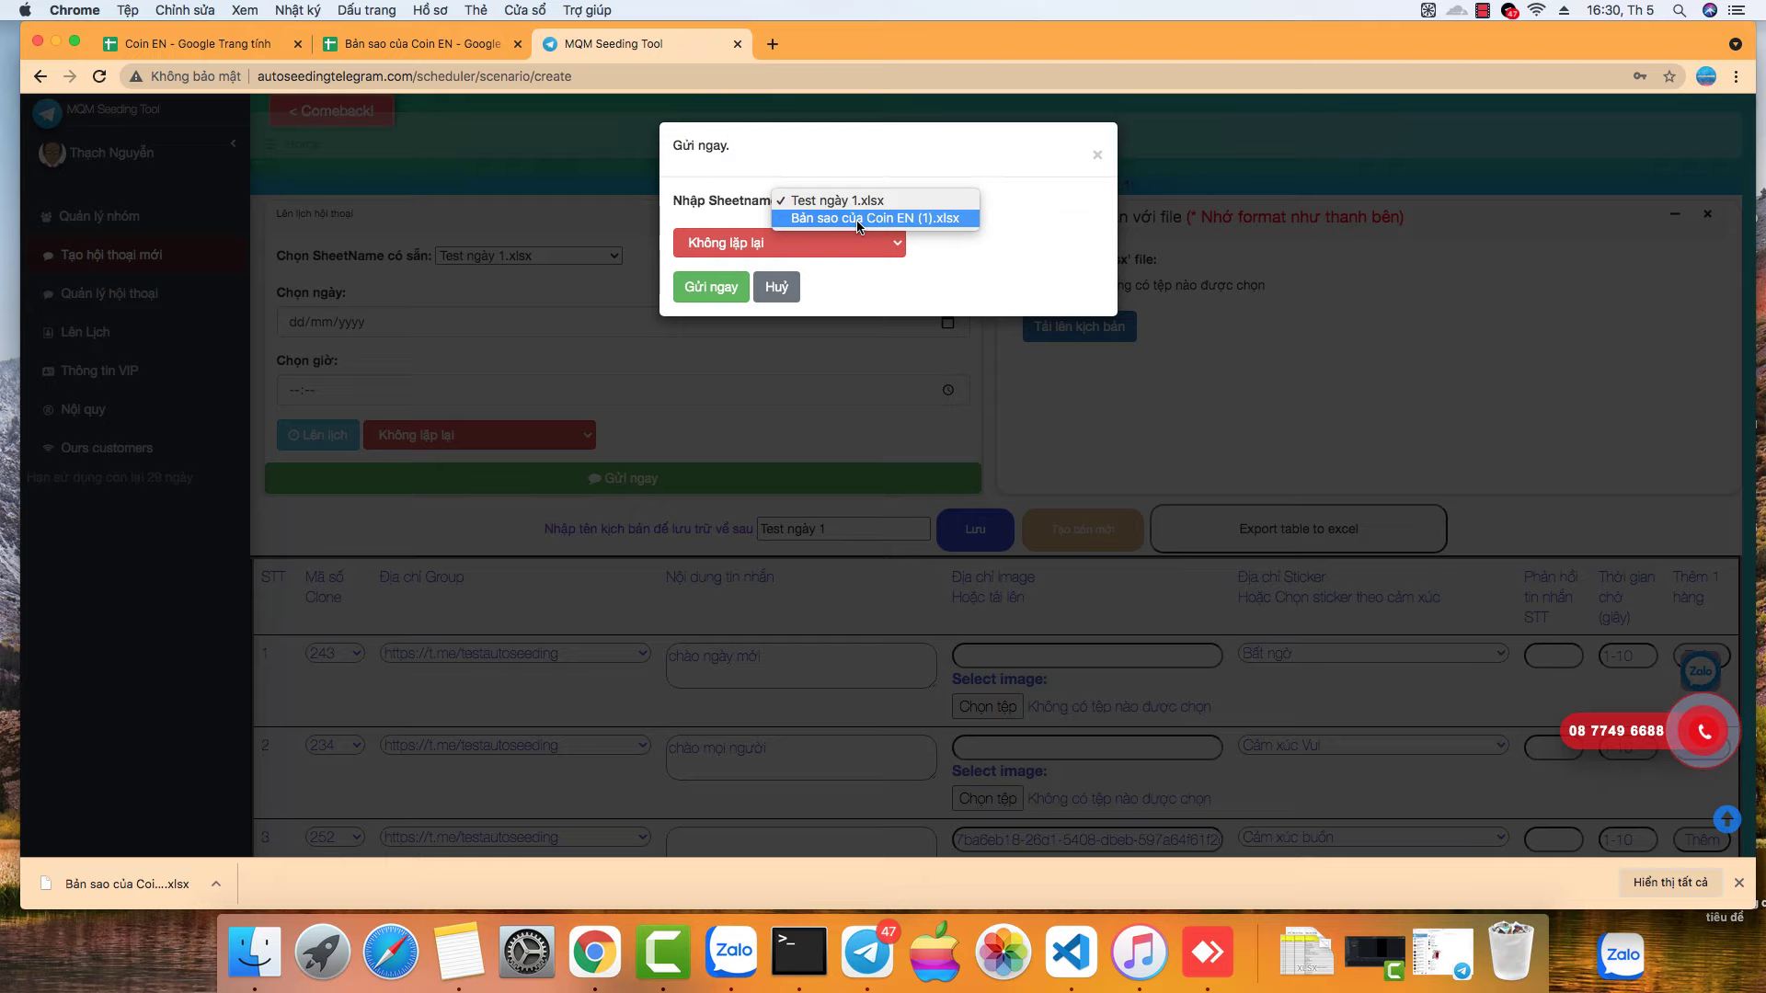
left_click(777, 219)
left_click(711, 286)
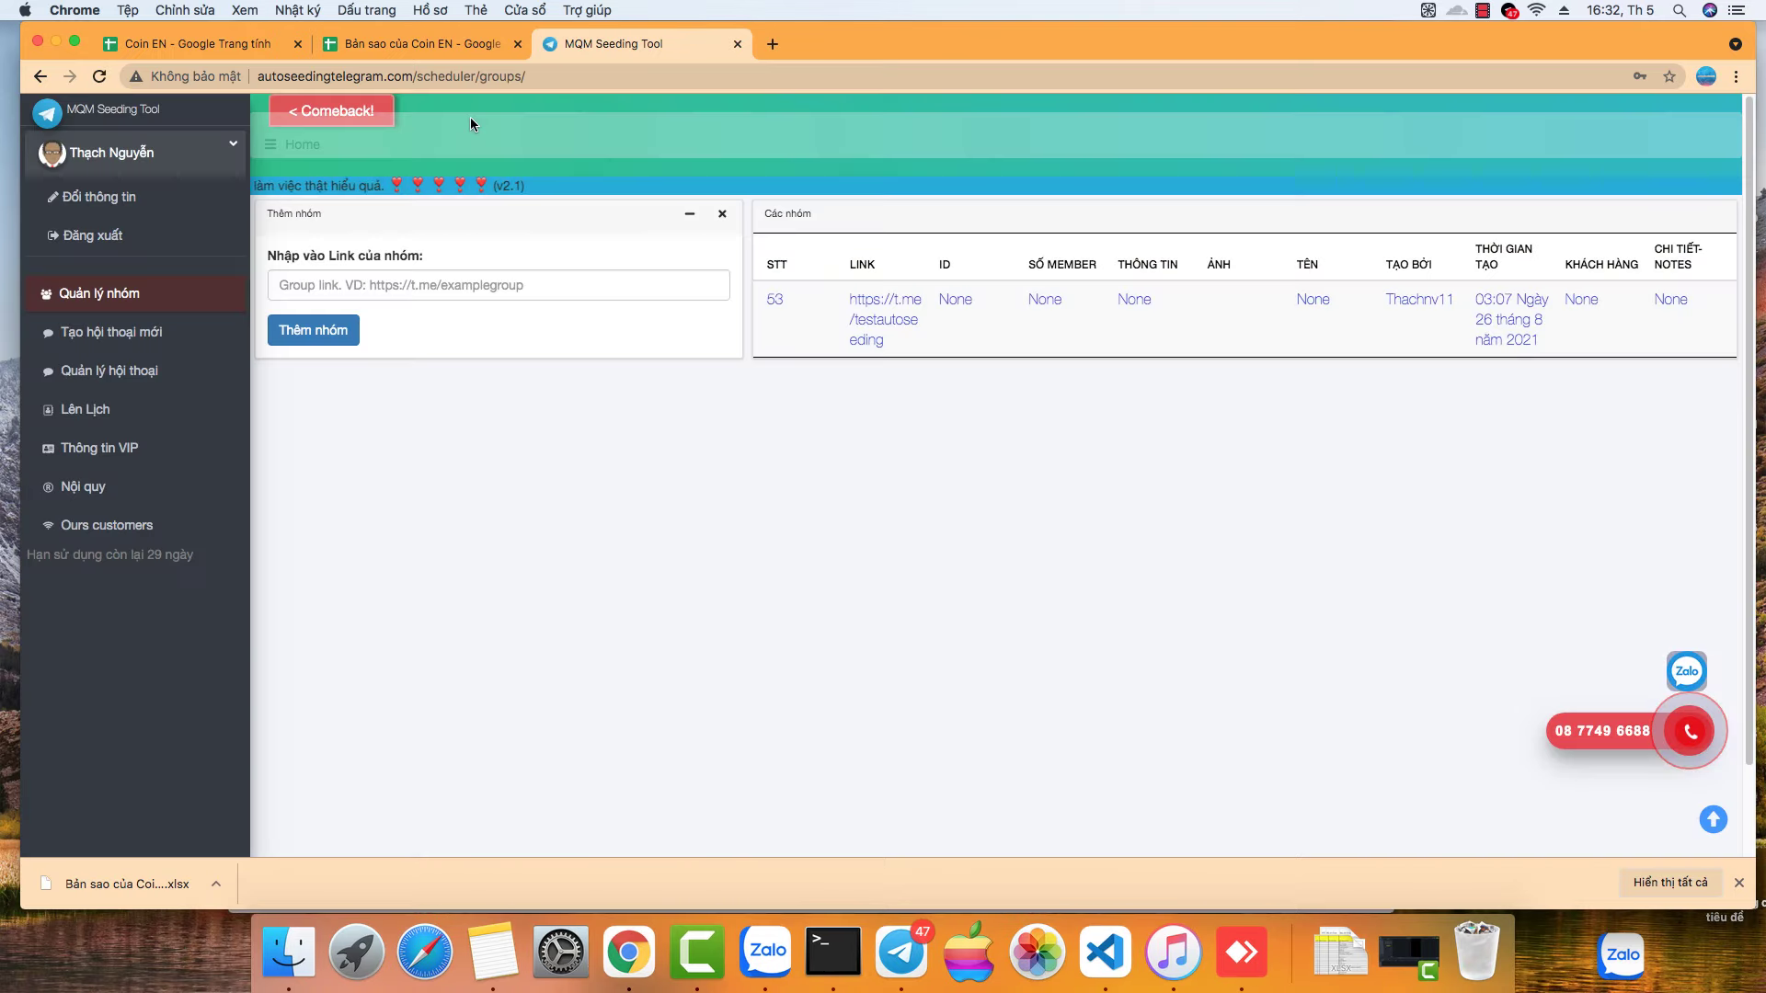